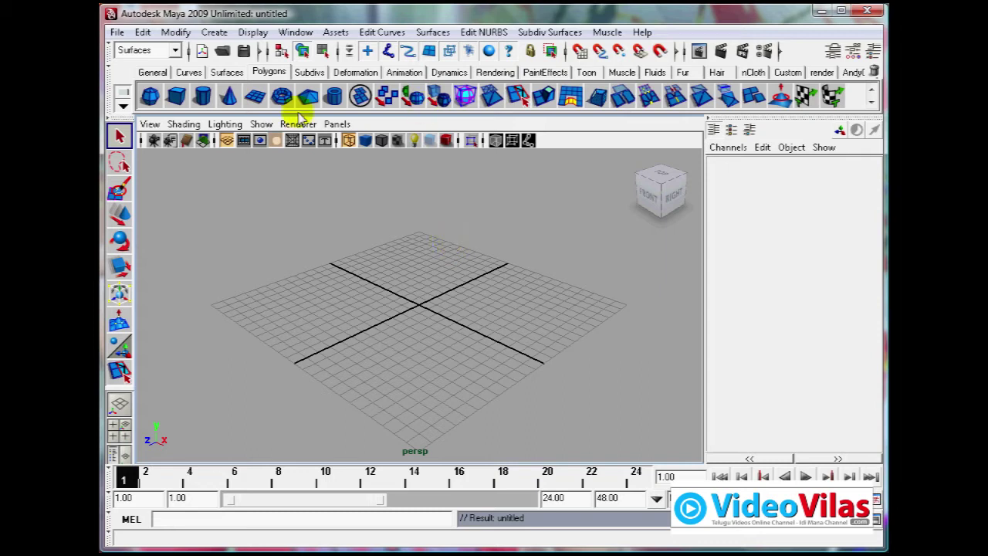
- Open the scene file RoomProjectModel.mb from the scenes folder
left_click(117, 32)
left_click(154, 71)
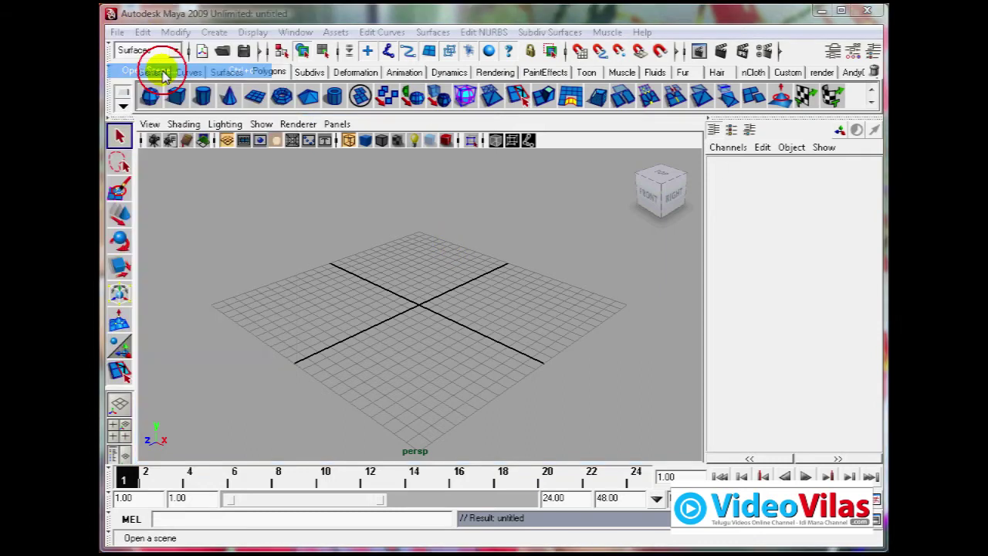
left_click(394, 359)
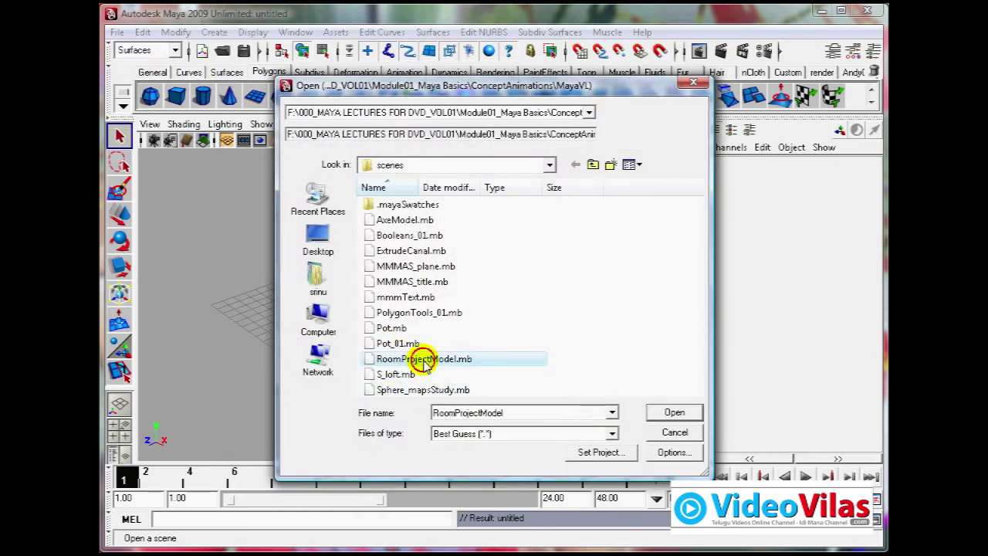
left_click(684, 413)
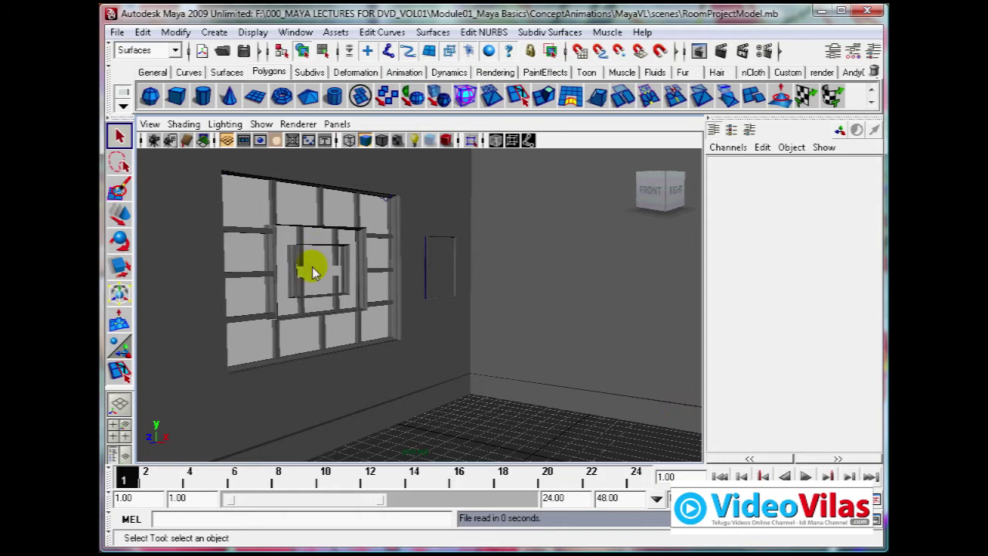
- Examine the large window and the adjoining room walls up close and from farther back
left_click_drag(334, 284, 355, 285, "alt")
scroll(355, 285, "up", 3)
scroll(355, 285, "up", 2)
middle_click_drag(355, 285, 377, 302, "alt")
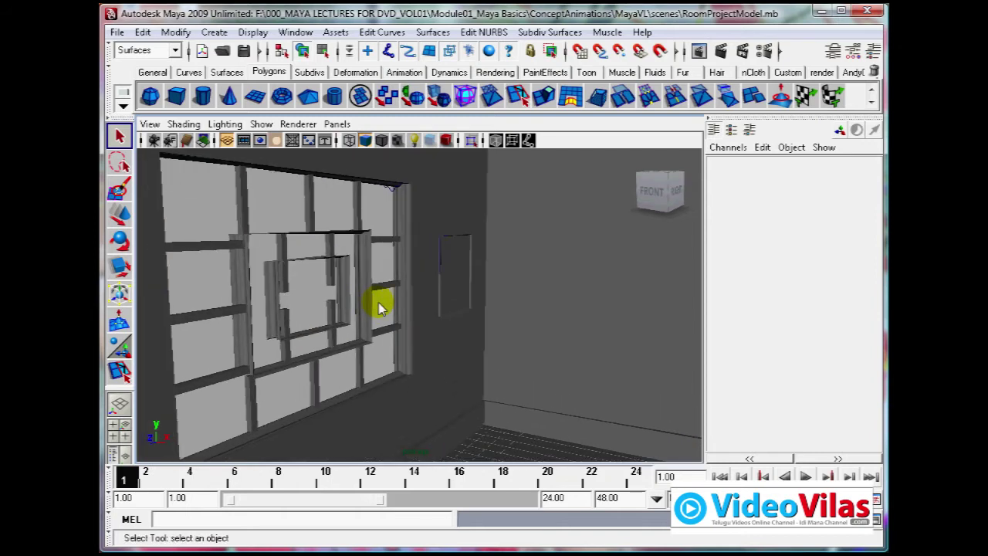
scroll(376, 301, "down", 4)
scroll(445, 322, "up", 2)
middle_click_drag(448, 322, 471, 324, "alt")
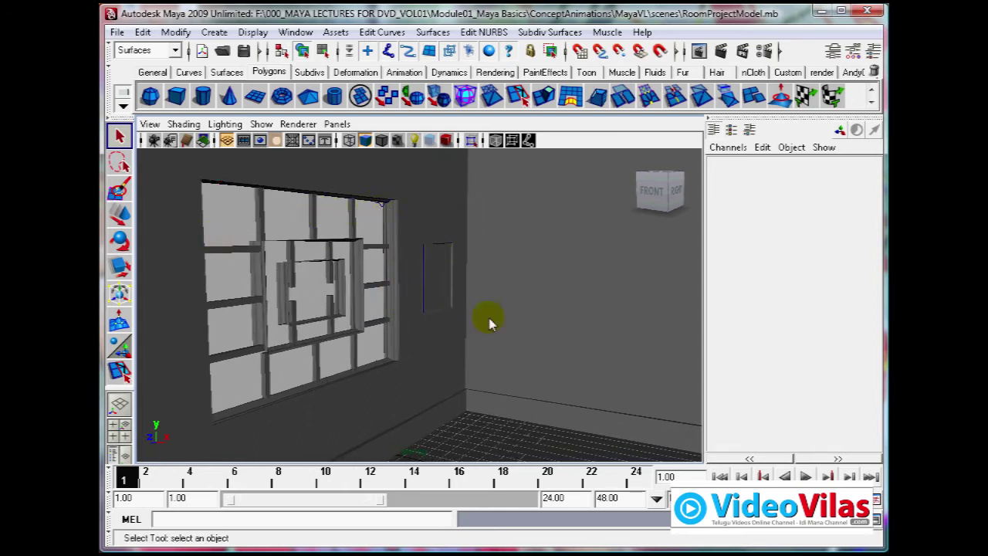
- Save the scene under the new name RoomProjectModel01 as a mayaBinary file
left_click(116, 33)
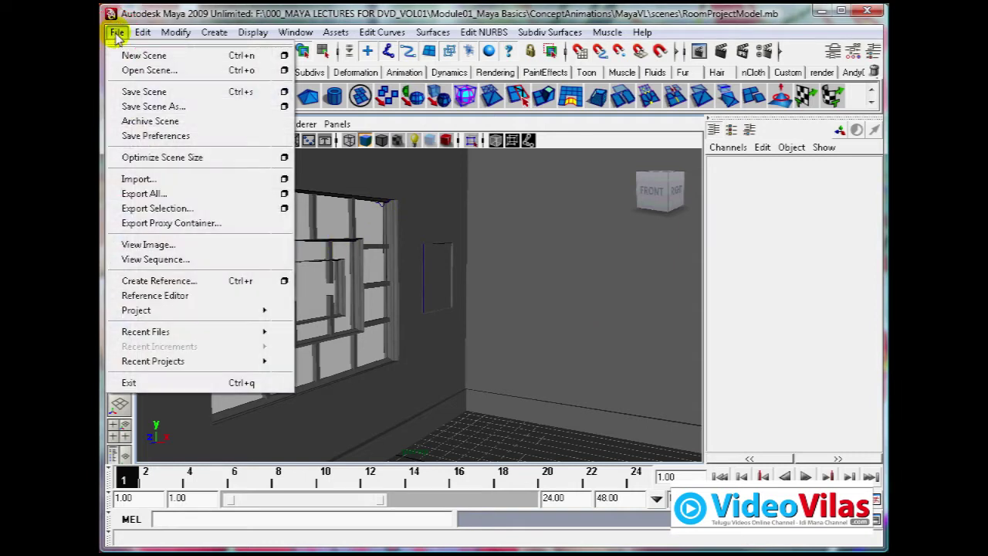
left_click(170, 106)
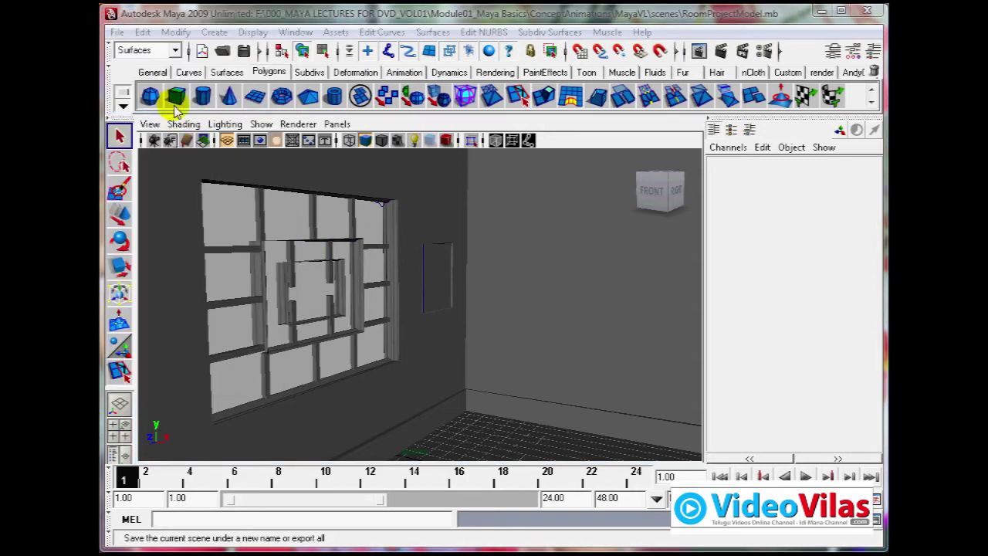
left_click(415, 360)
double_click(512, 412)
left_click(515, 412)
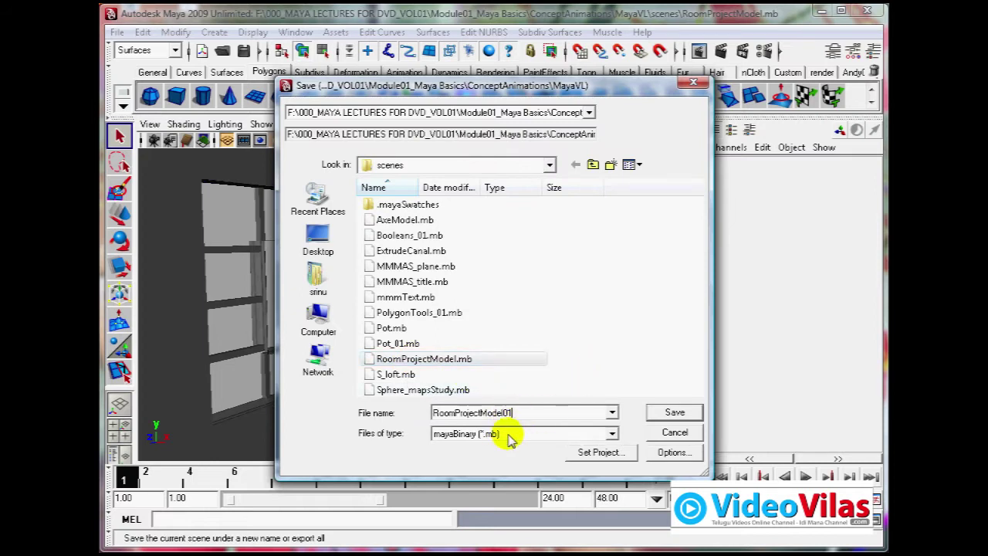
left_click(673, 413)
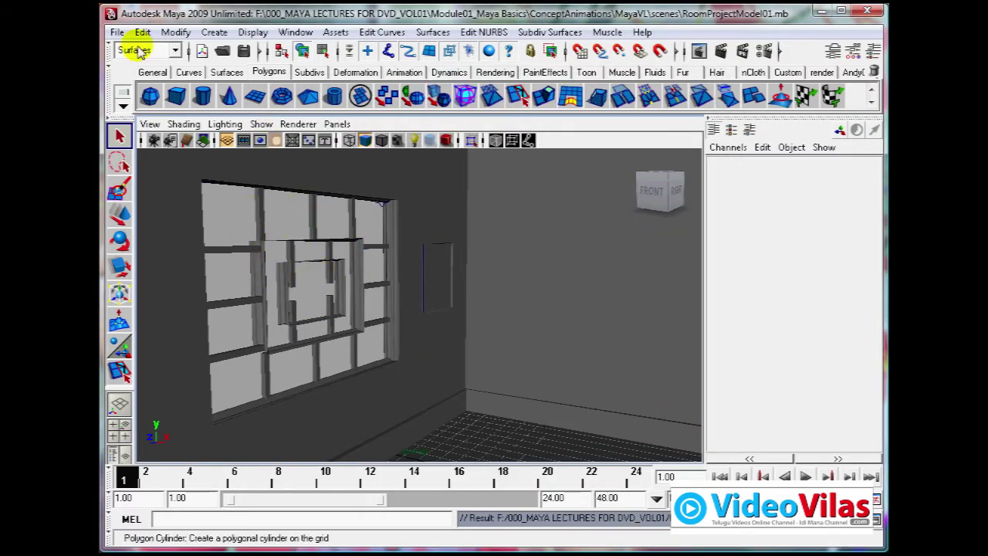
left_click(117, 32)
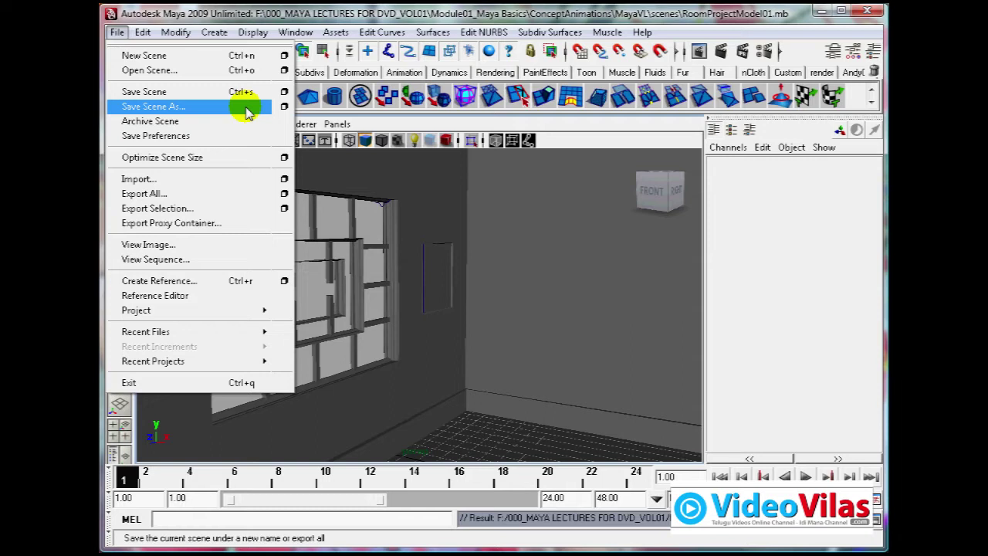
left_click(332, 214)
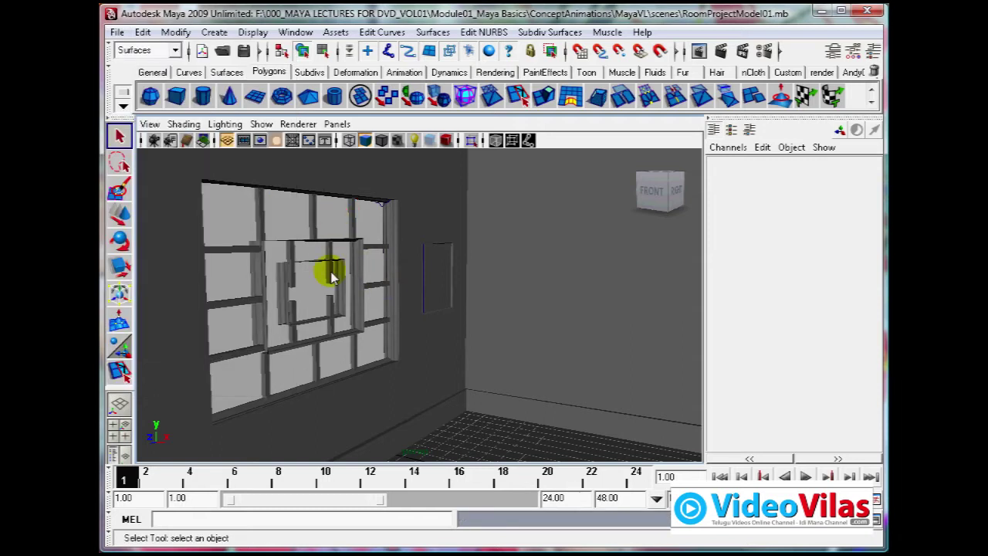
- Inspect the window frames and the room corner from slightly different angles
left_click_drag(332, 272, 319, 274, "alt")
scroll(437, 295, "down", 3)
middle_click_drag(437, 295, 460, 305, "alt")
scroll(448, 290, "up", 3)
mouse_move(444, 327)
left_mouse_down("alt")
mouse_move(430, 324)
mouse_move(440, 328)
left_mouse_up("alt")
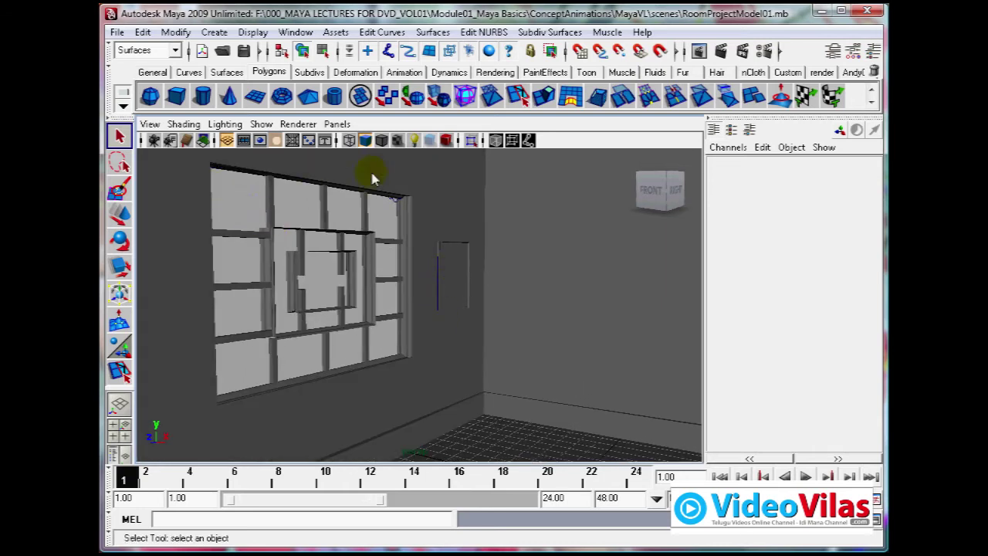
left_click_drag(349, 323, 342, 319, "alt")
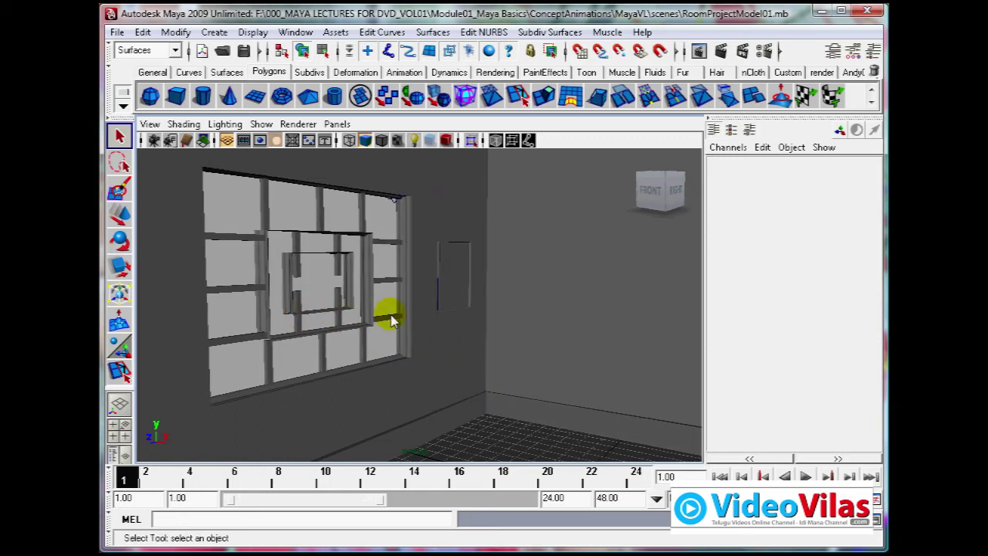
- Check the room cube's separate surfaces by selecting a baseboard face in face mode, and return to object mode with nothing selected
left_click(535, 326)
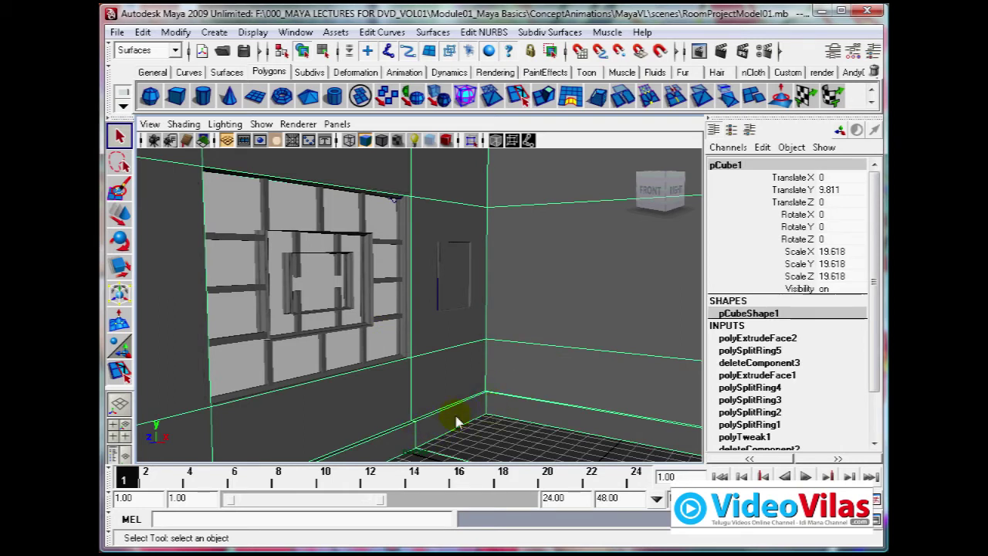
left_click_drag(446, 390, 446, 395, "alt")
mouse_move(502, 383)
middle_mouse_down("alt")
mouse_move(508, 349)
mouse_move(488, 390)
middle_mouse_up("alt")
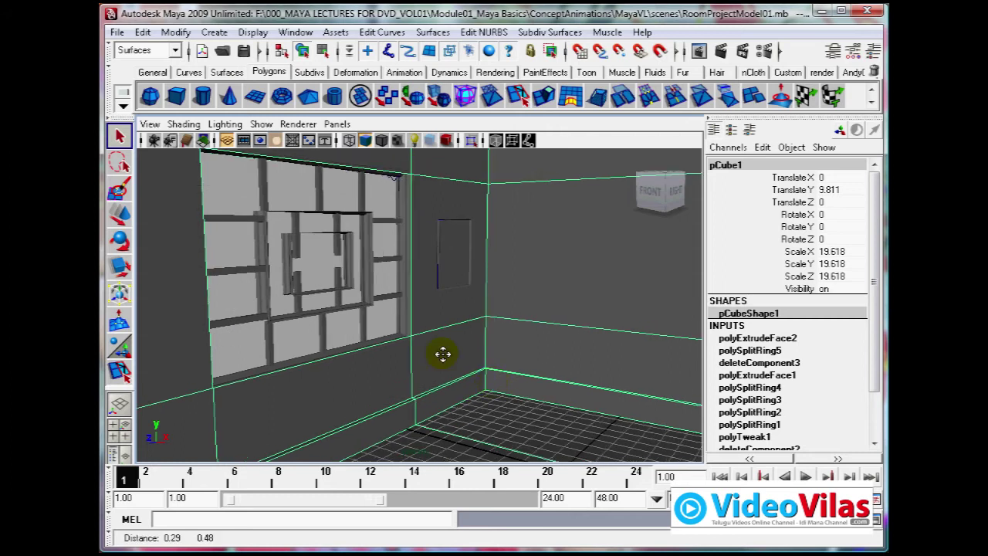
left_click(217, 187)
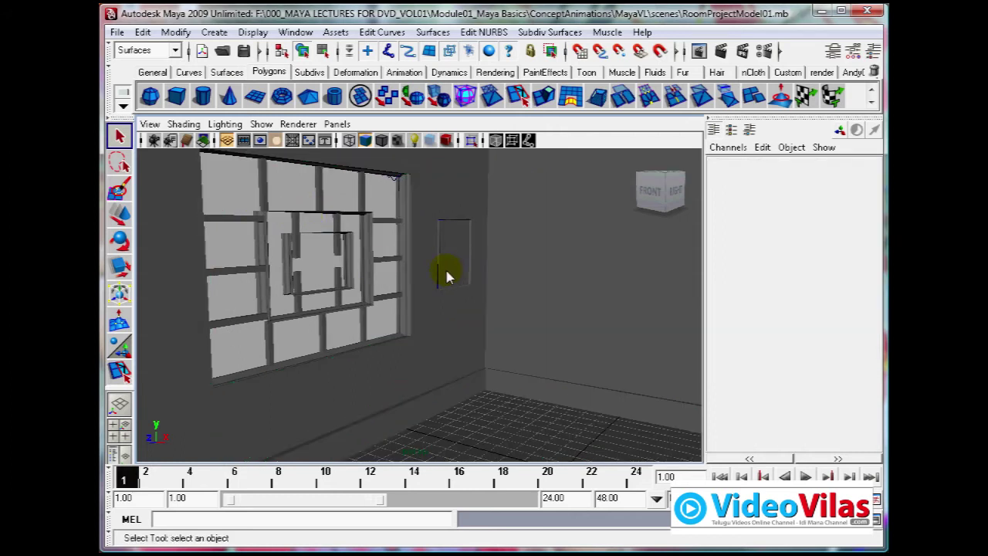
left_click(495, 415)
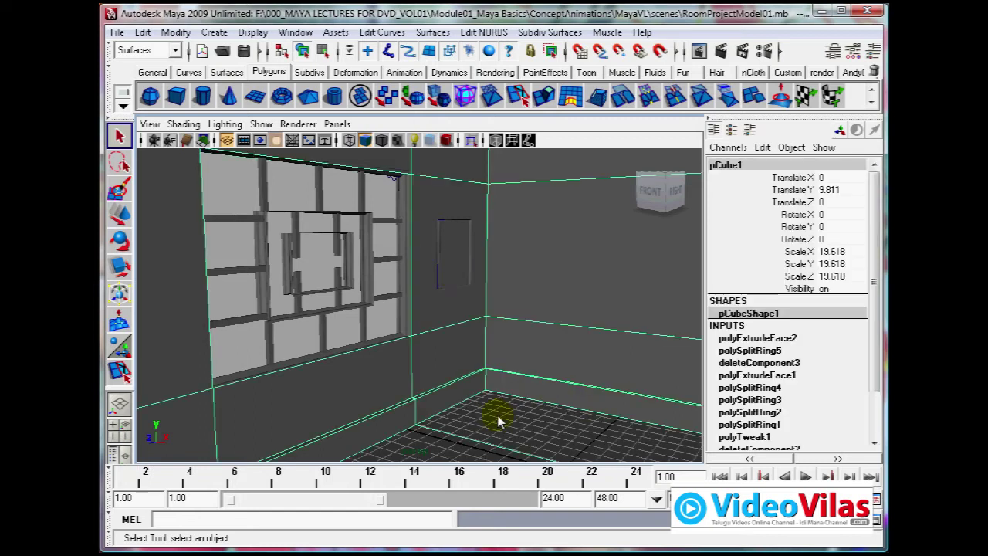
right_click_drag(460, 403, 461, 300)
left_click(444, 401)
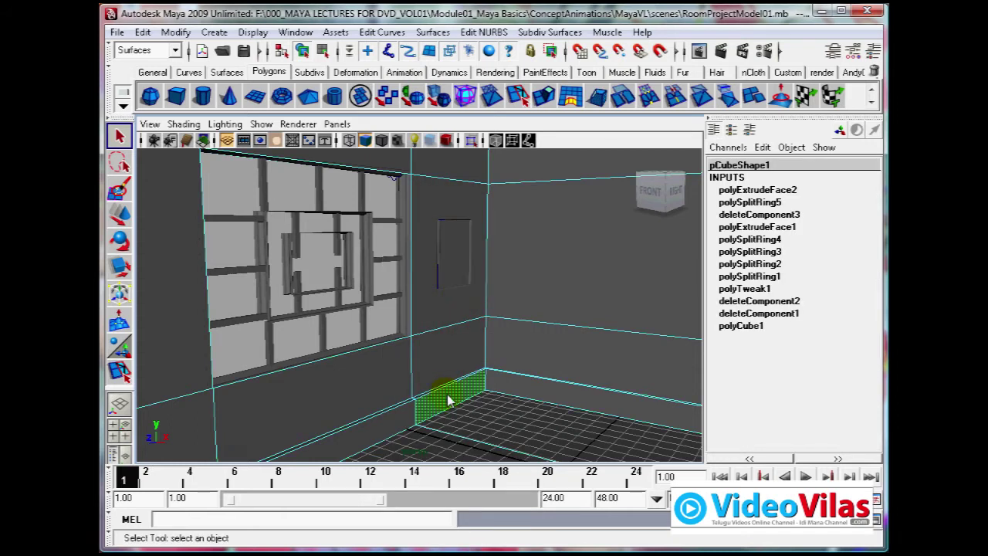
right_click_drag(469, 189, 500, 170)
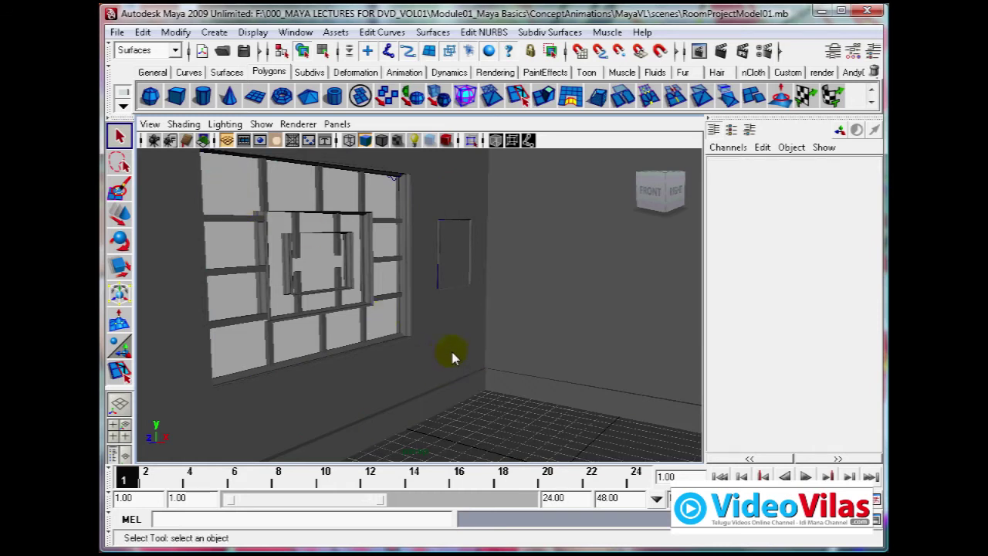
- Open the Hypershade and move it aside so the window model stays in view
left_click(295, 33)
mouse_move(401, 73)
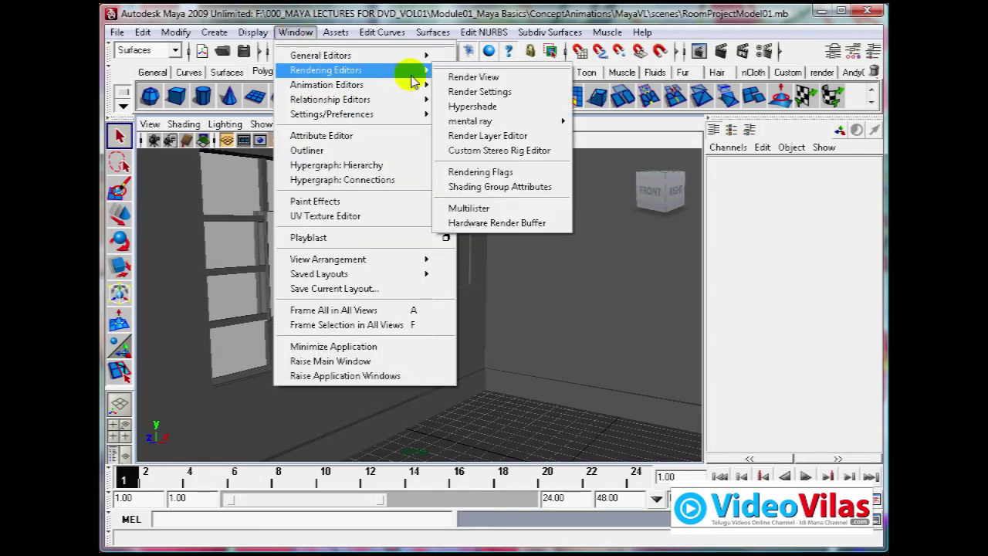
left_click(486, 110)
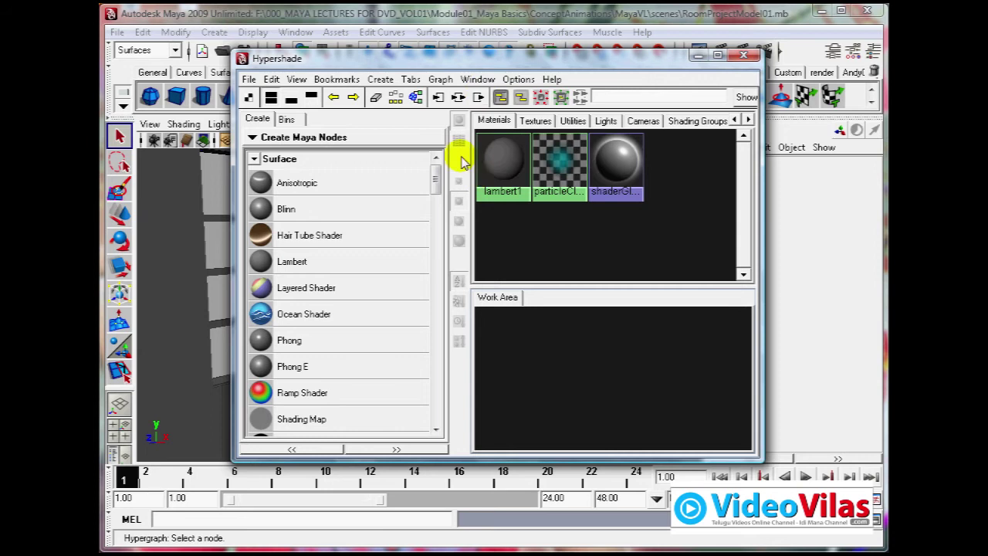
left_click_drag(304, 61, 515, 62)
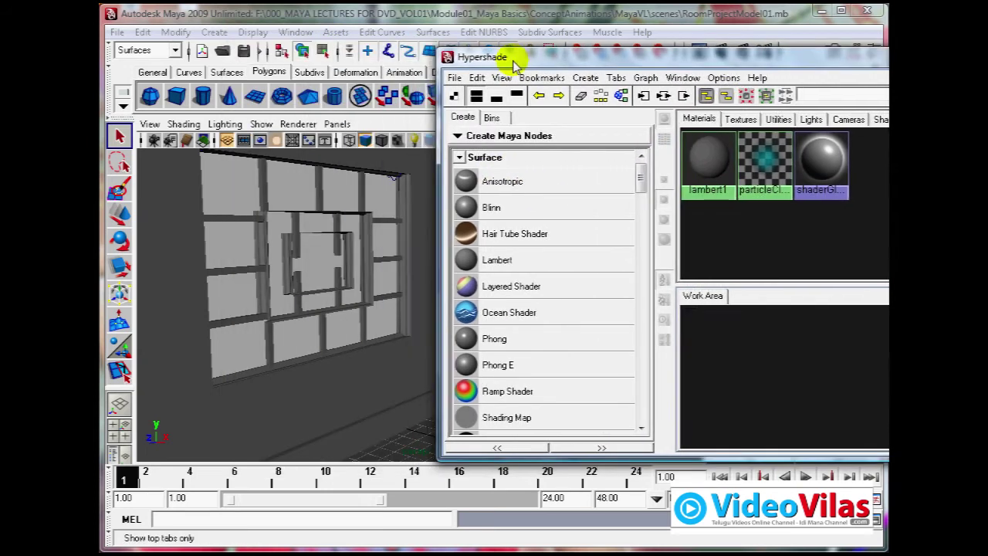
- Select the outer window frame and test-render a close view of it with its default material, closing the render when done
left_click(409, 208)
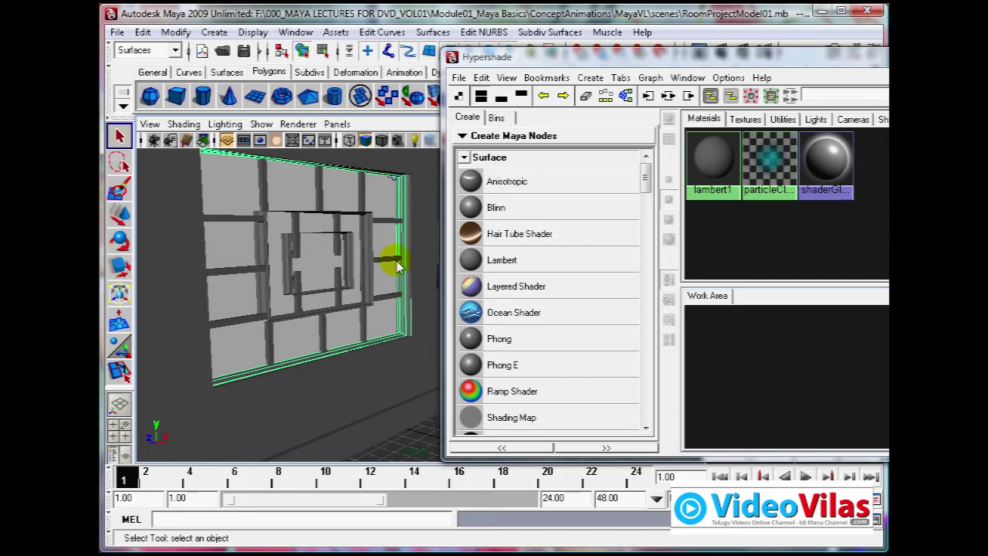
middle_click_drag(361, 286, 345, 315, "alt")
scroll(370, 318, "up", 4)
scroll(373, 318, "up", 2)
left_click_drag(344, 315, 357, 309, "alt")
left_click(658, 63)
left_click_drag(658, 63, 656, 139)
left_click(722, 47)
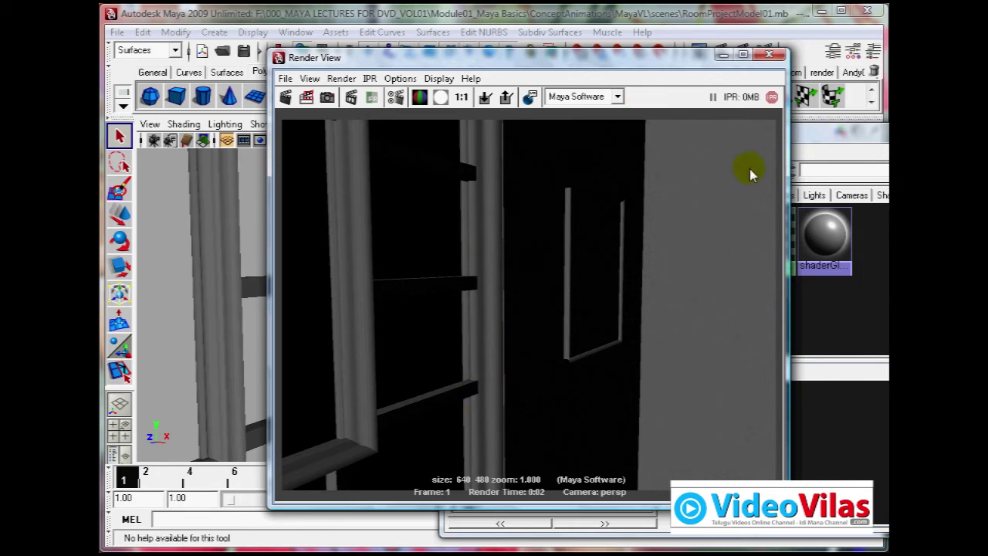
left_click(769, 56)
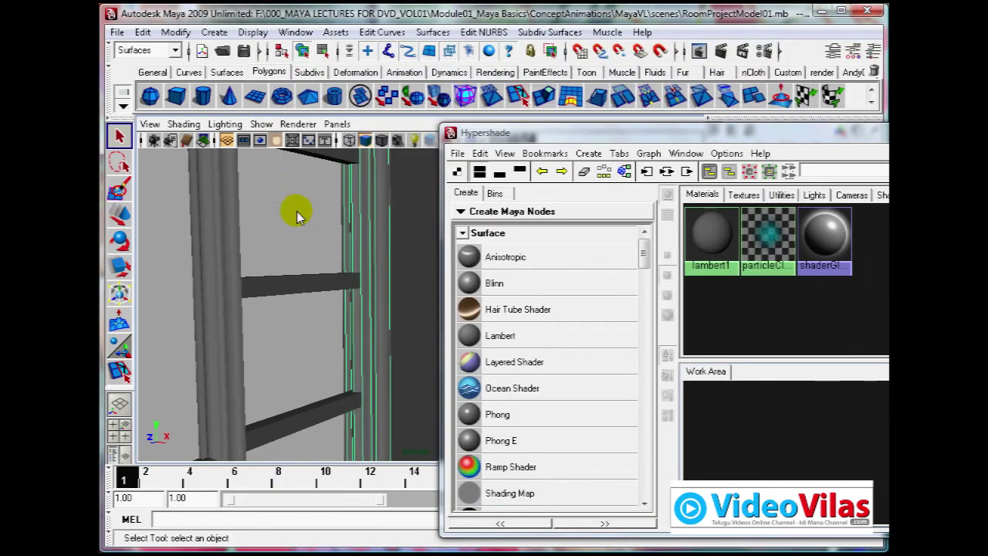
- Create a Blinn material and assign it to the outer window frame
left_click(473, 282)
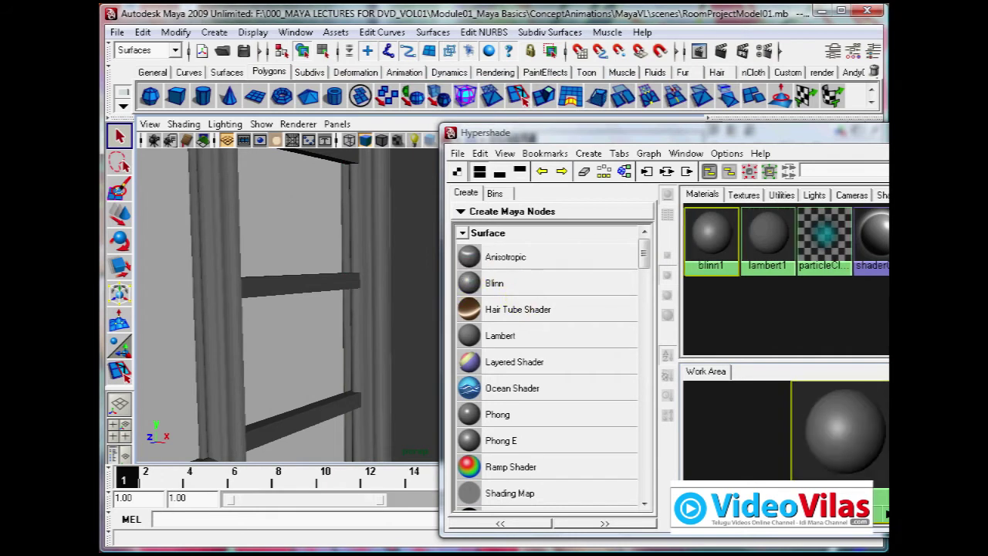
left_click(381, 333)
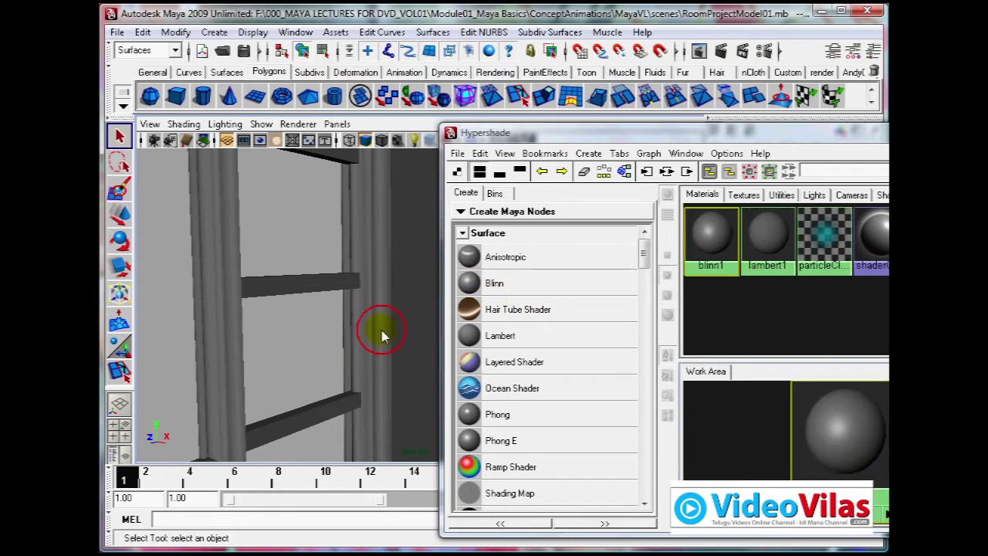
right_click(836, 421)
right_click_drag(836, 421, 743, 314)
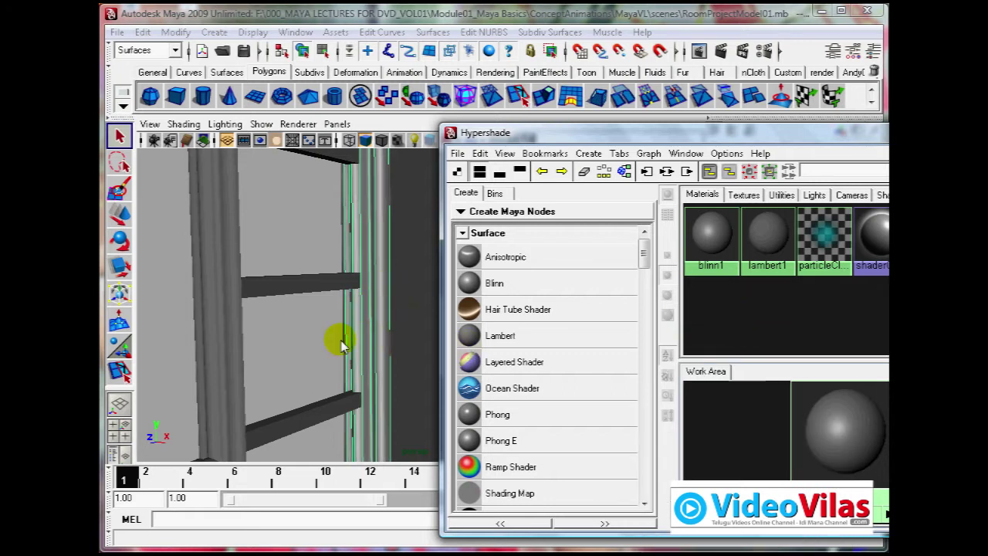
- Deselect the frame and render the view to check the Blinn highlights, closing the render when done
left_click(373, 323)
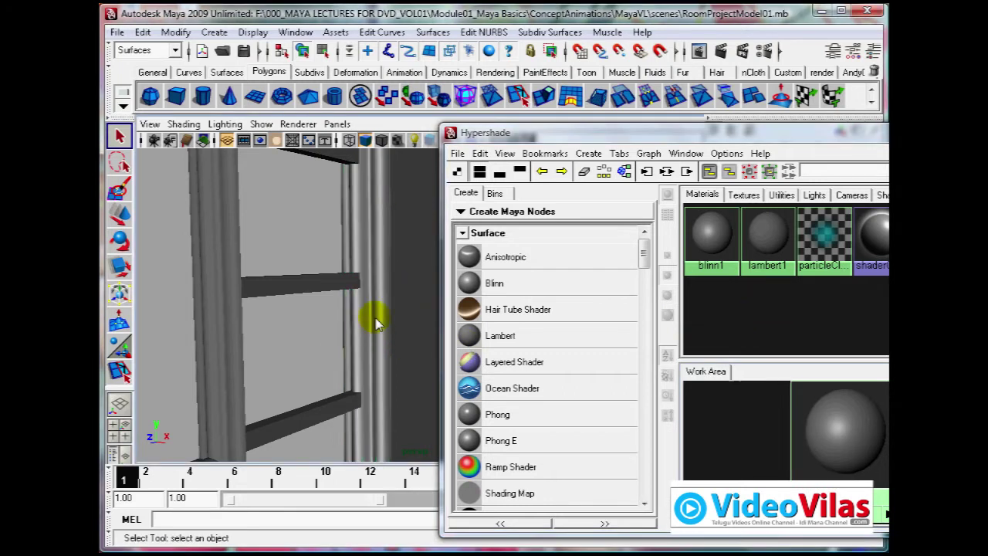
left_click(719, 49)
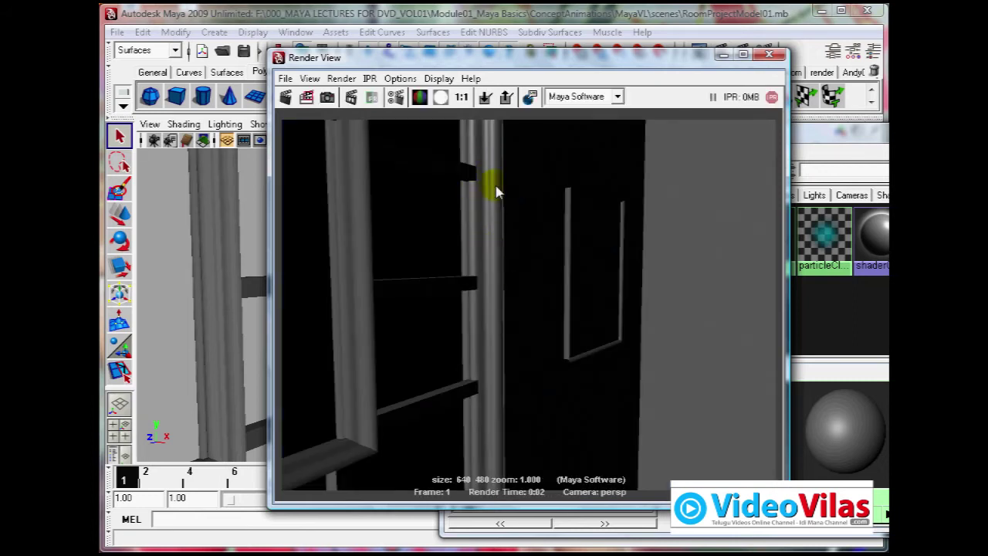
left_click(769, 54)
- Map a 3D Wood texture to the Blinn material's color
double_click(840, 418)
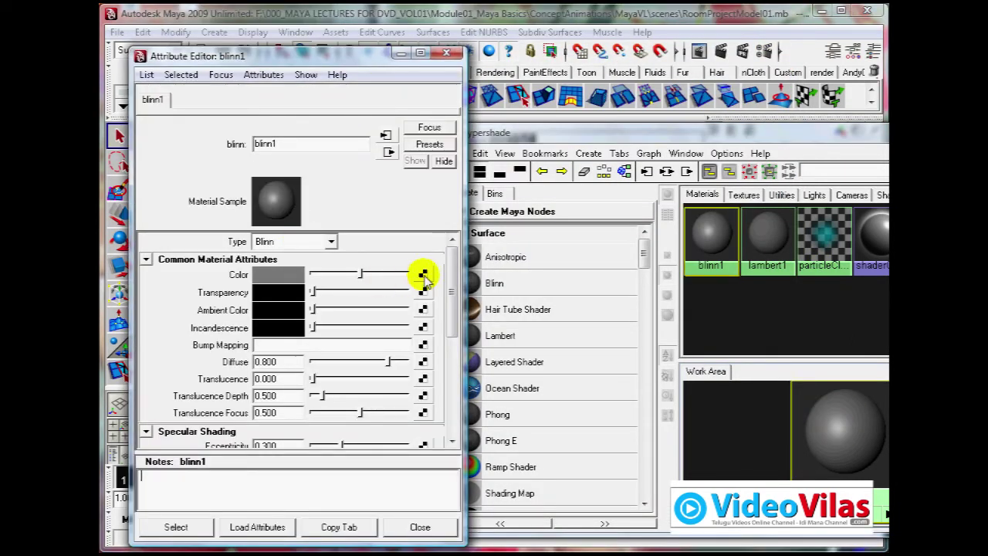
left_click(423, 275)
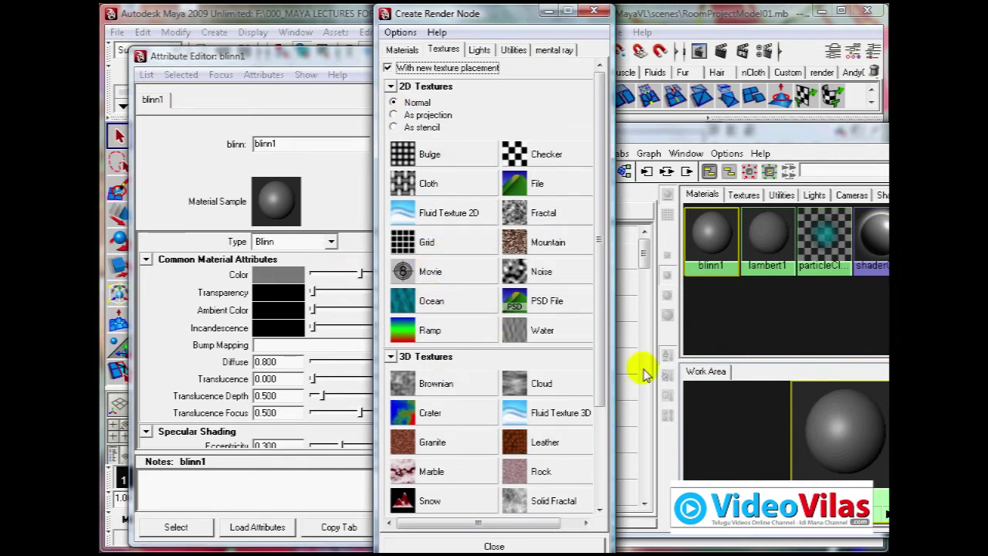
left_click_drag(600, 309, 600, 407)
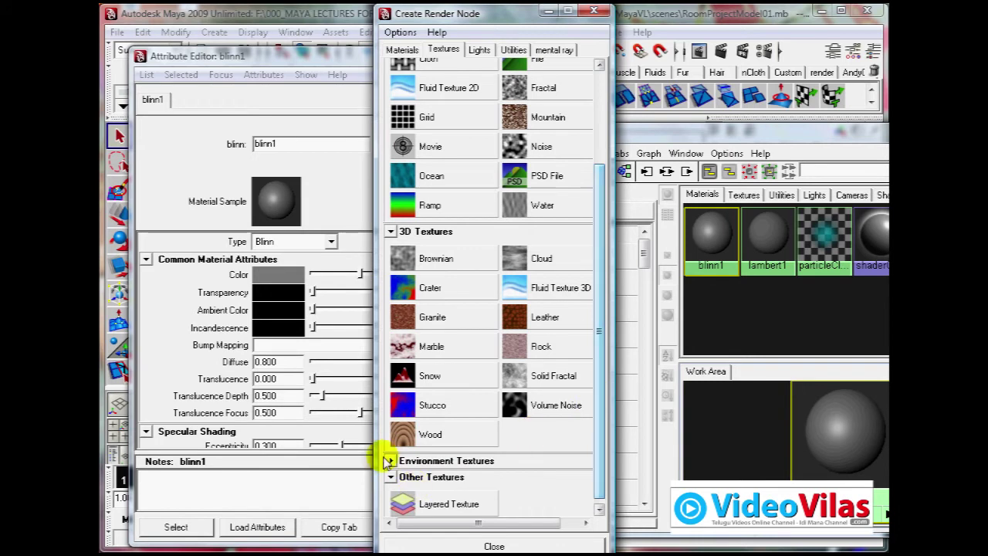
left_click(429, 434)
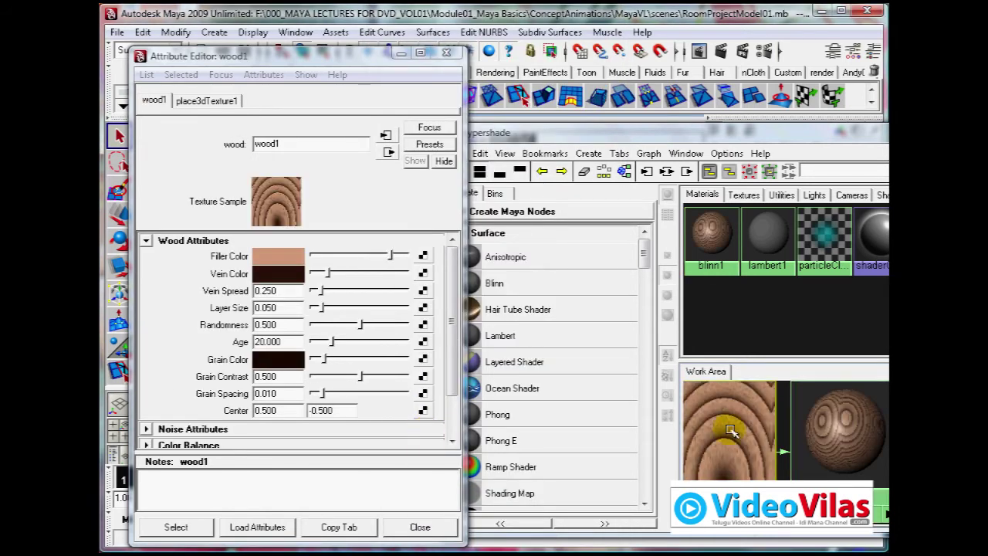
- Move the Attribute Editor clear of the model and turn on textured display in the perspective view
left_click_drag(331, 61, 762, 79)
left_click(287, 225)
key("6")
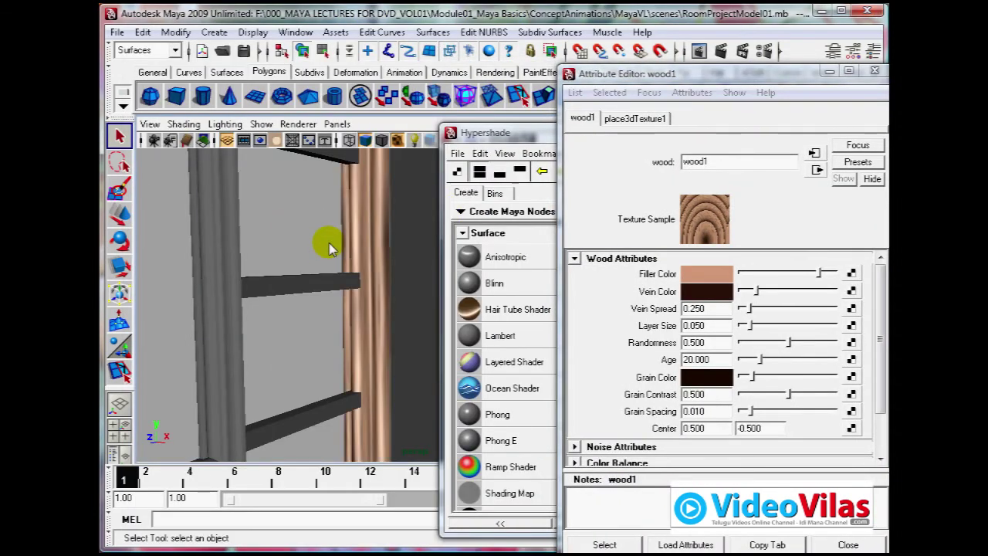
- Render the perspective view to check the wood texture on the outer window frame, closing the render when done
left_click(691, 77)
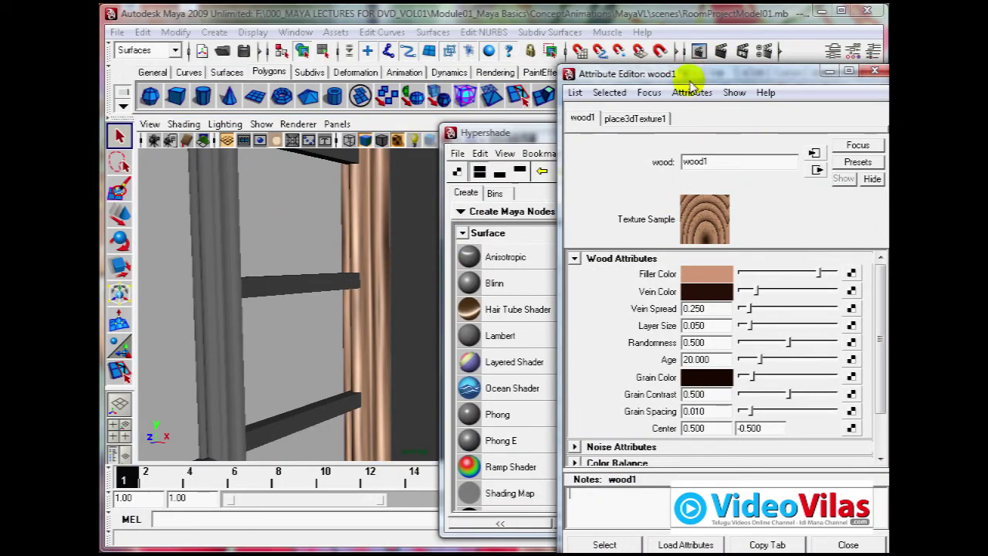
left_click(721, 49)
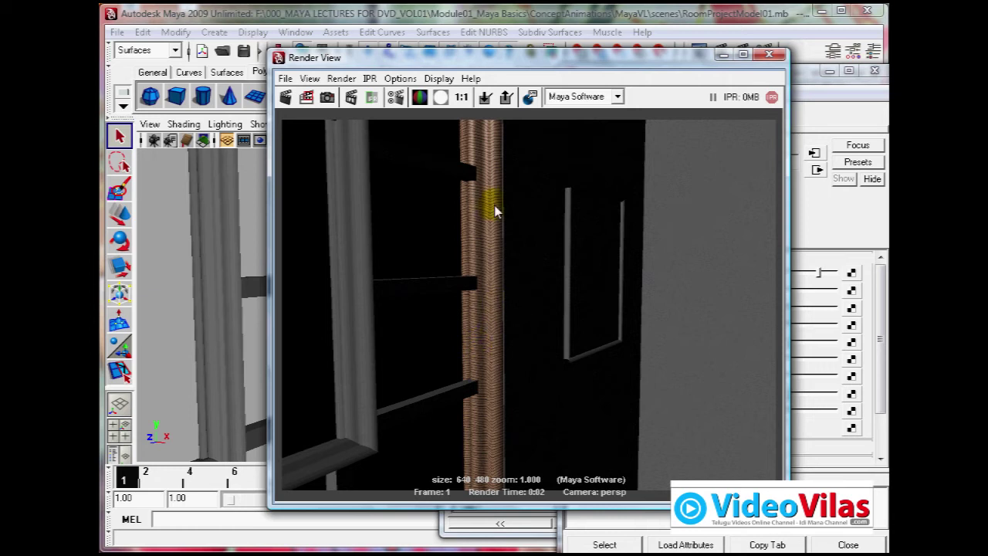
left_click(769, 53)
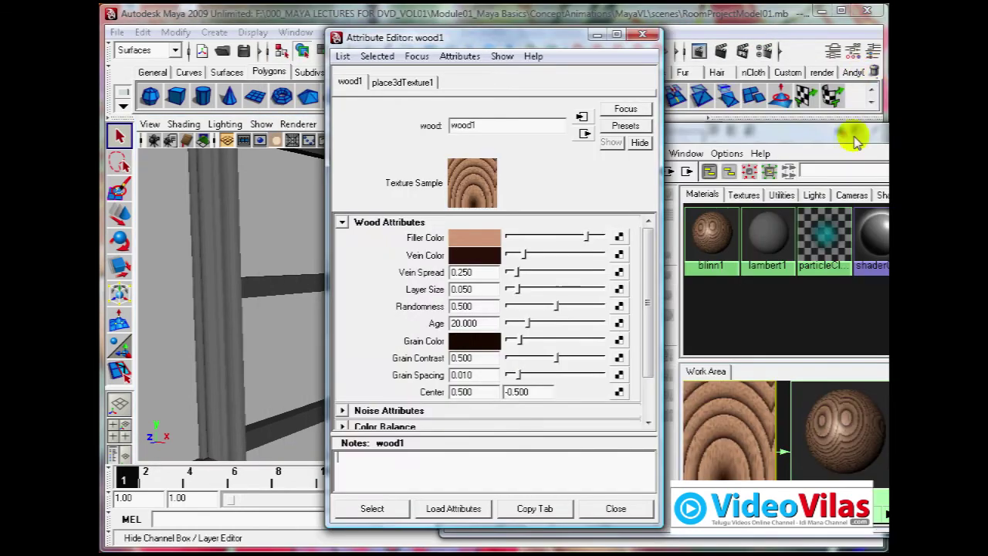
- Close the Hypershade and the wood texture's Attribute Editor to clear the perspective view
left_click_drag(831, 132, 633, 75)
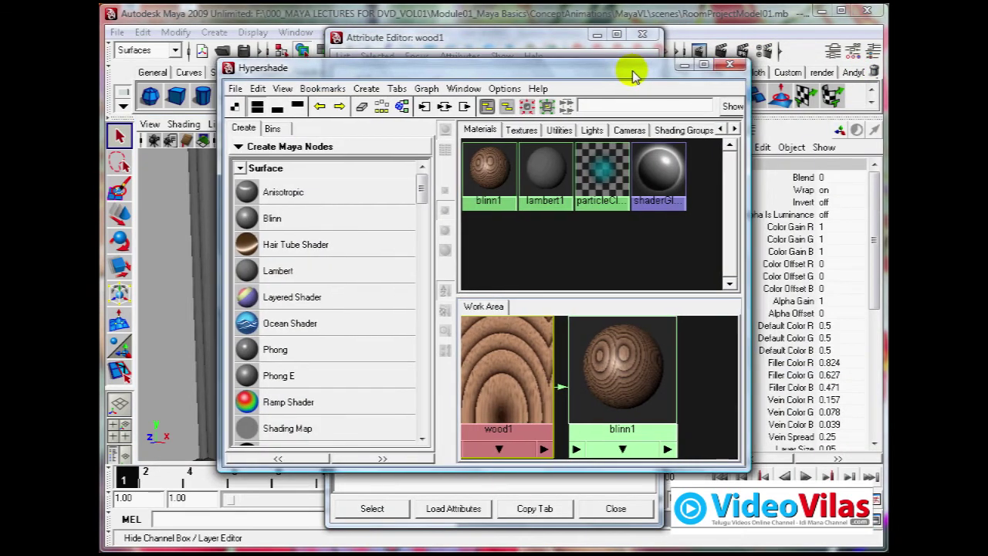
left_click(730, 65)
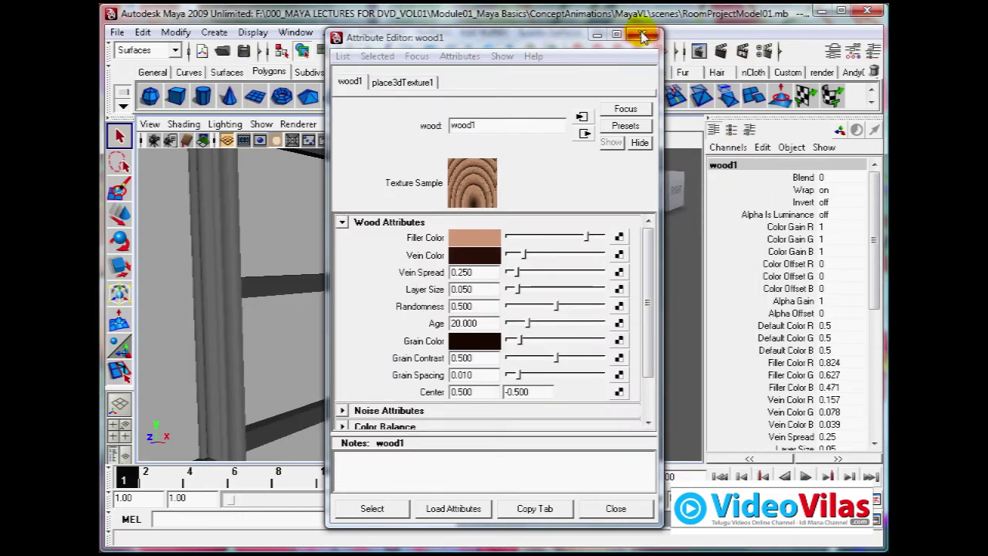
left_click(645, 36)
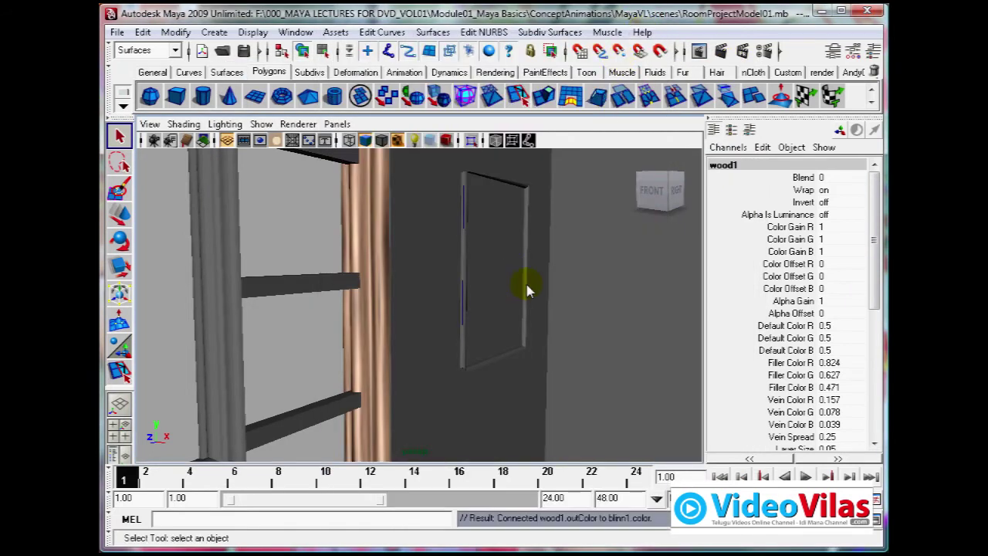
- Select the wood texture's 3D placement box on the room floor and raise it to about 6.99 in Y
scroll(528, 291, "down", 10)
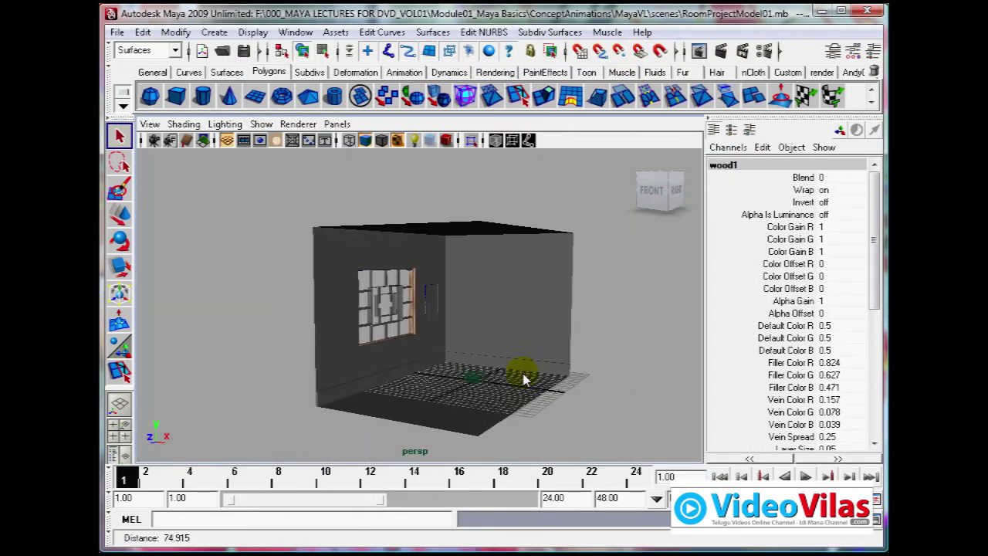
scroll(527, 372, "up", 1)
middle_click_drag(532, 368, 518, 334, "alt")
scroll(512, 355, "up", 7)
left_click_drag(463, 364, 591, 444, "alt")
left_click(568, 425)
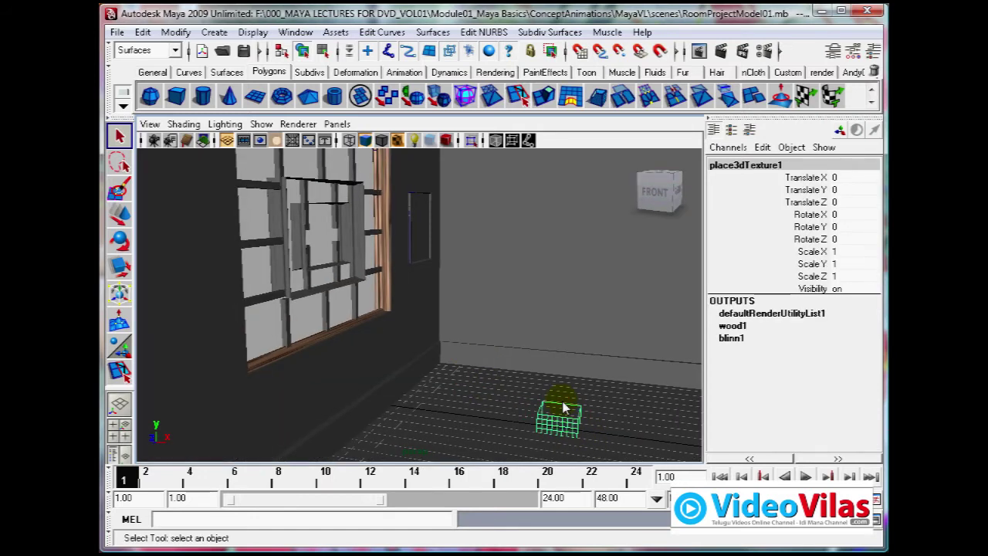
scroll(472, 375, "down", 5)
key("w")
left_click_drag(496, 320, 501, 247)
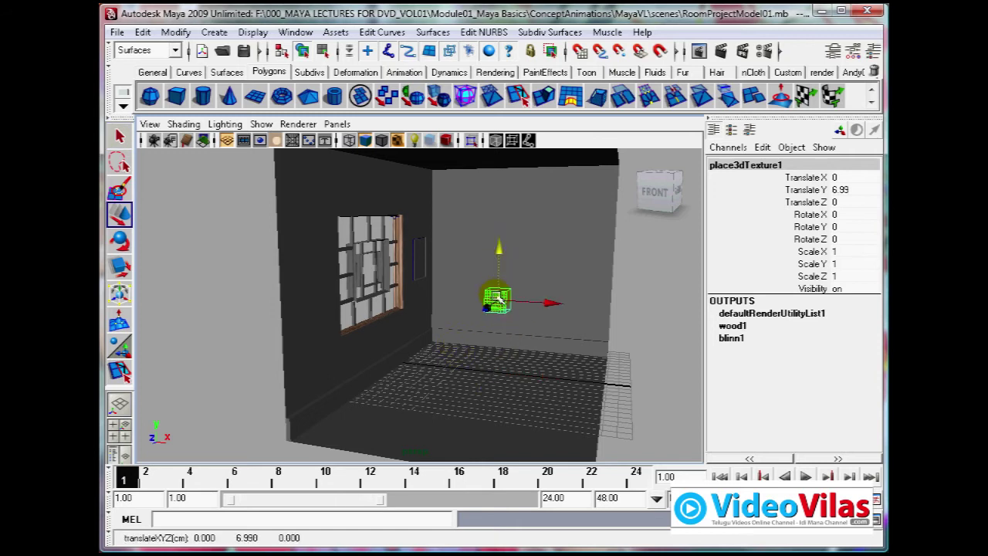
- Move the placement box to the center of the window, at about X -9.839, Y 10.146, Z 5.778
scroll(390, 256, "up", 3)
left_click_drag(506, 300, 397, 287, "alt")
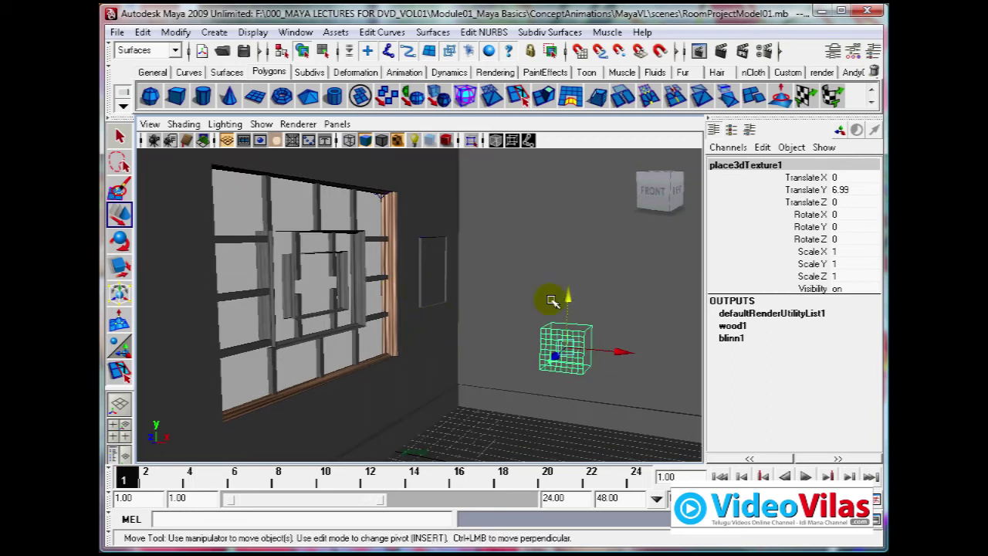
left_click_drag(615, 350, 430, 311)
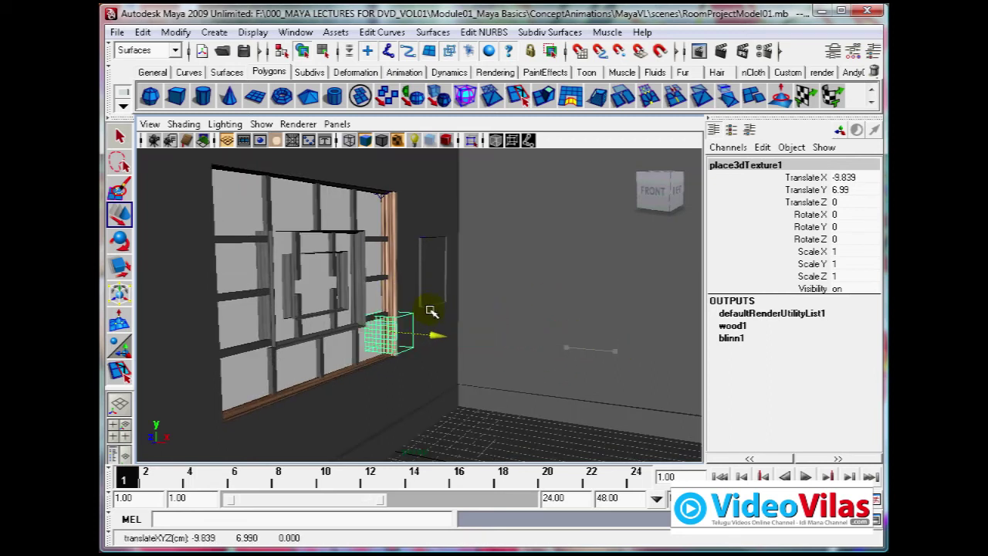
left_click_drag(406, 345, 233, 340, "alt")
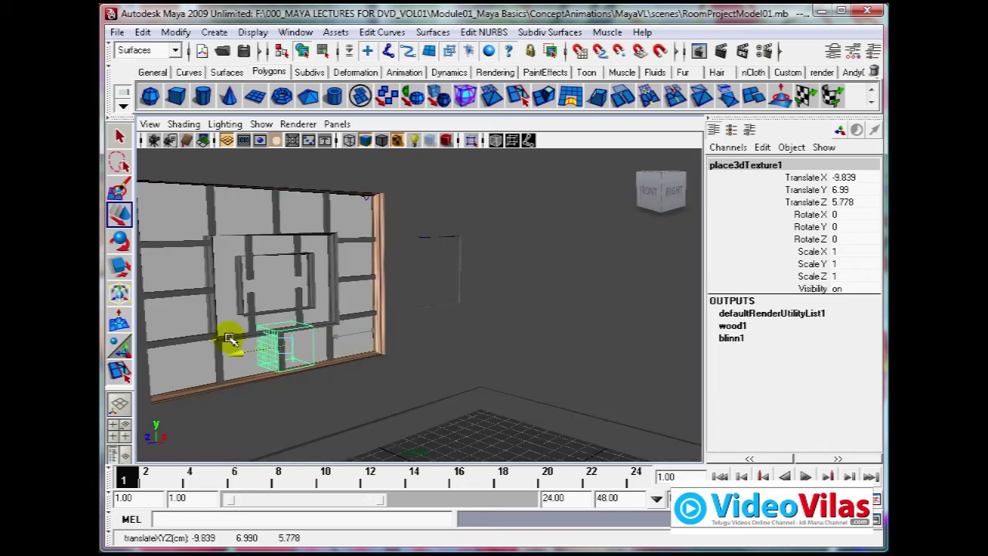
left_click_drag(287, 297, 276, 228)
- Scale the placement box uniformly to about 2.778 and render a close view of the outer frame
key("r")
left_click_drag(282, 279, 501, 177)
left_click_drag(397, 249, 569, 148, "alt")
right_click_drag(324, 317, 432, 286, "alt")
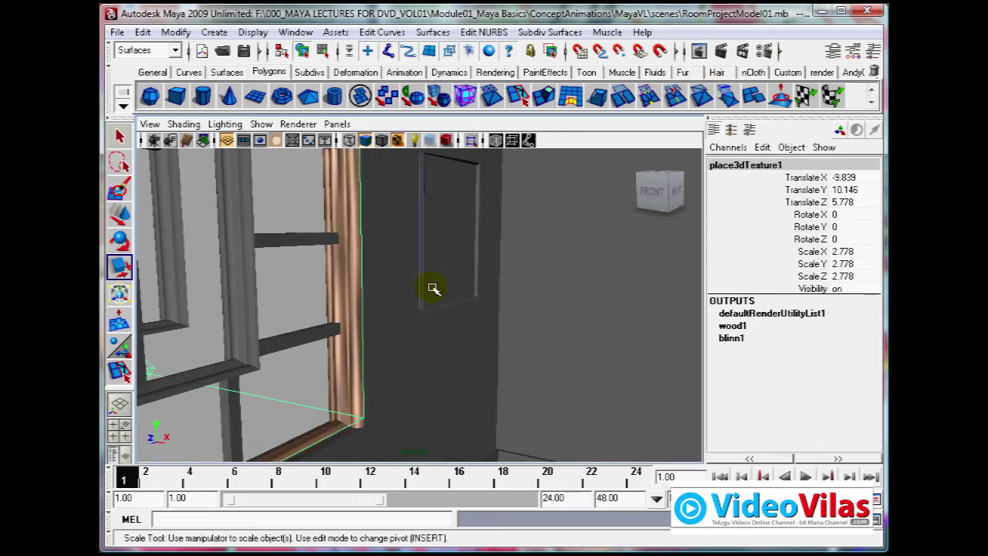
left_click(721, 51)
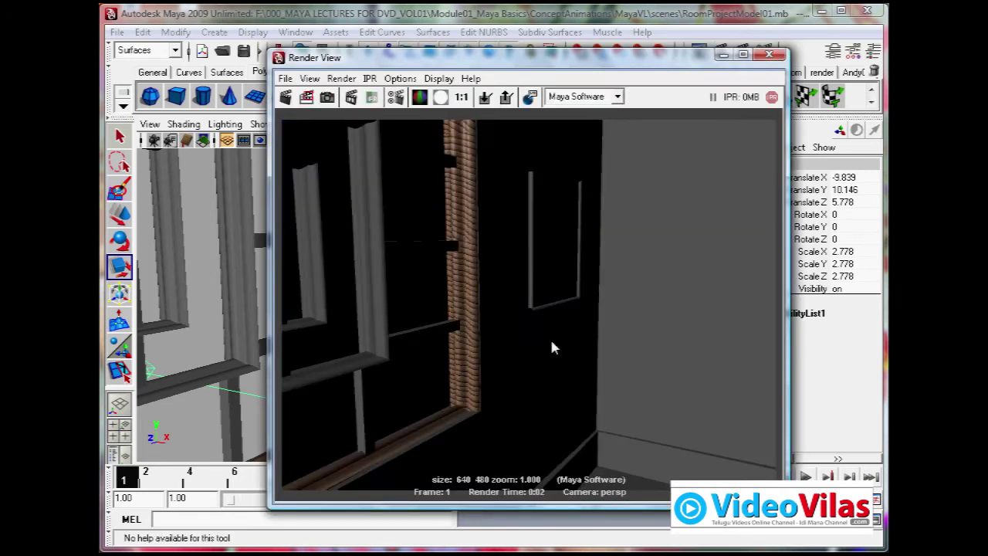
left_click_drag(511, 66, 776, 53)
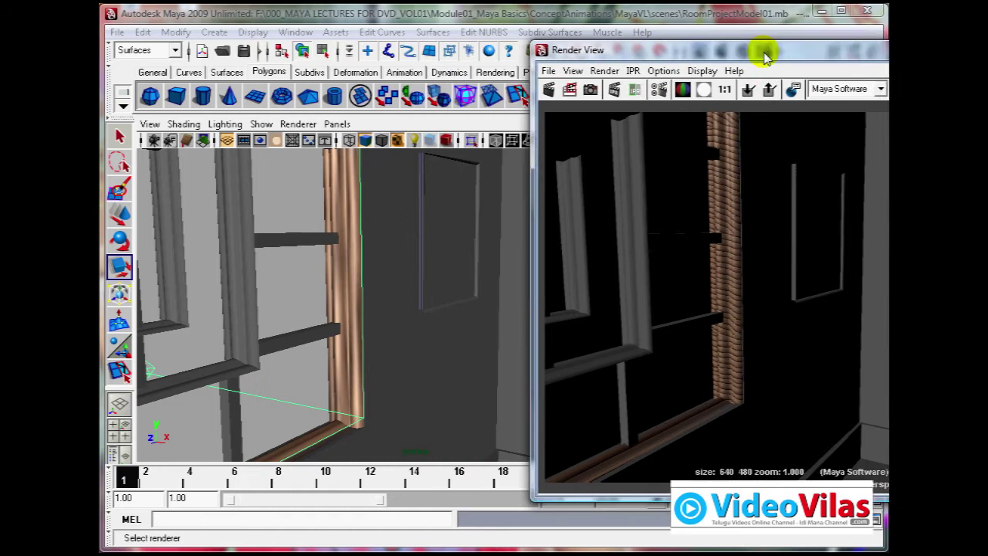
- Enlarge the placement box uniformly to about 6.184 and render the whole window again
left_click(374, 301)
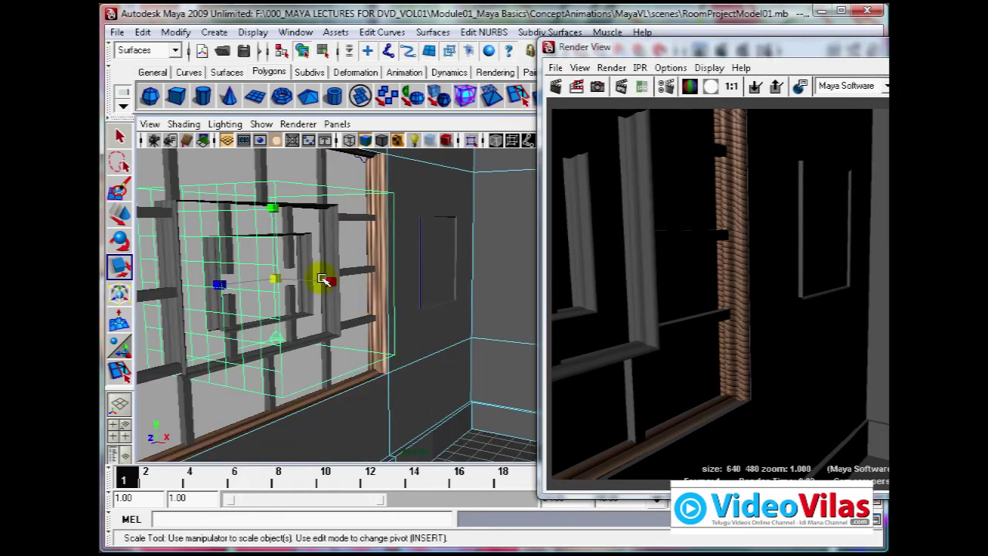
scroll(322, 278, "down", 3)
left_click_drag(322, 288, 435, 247)
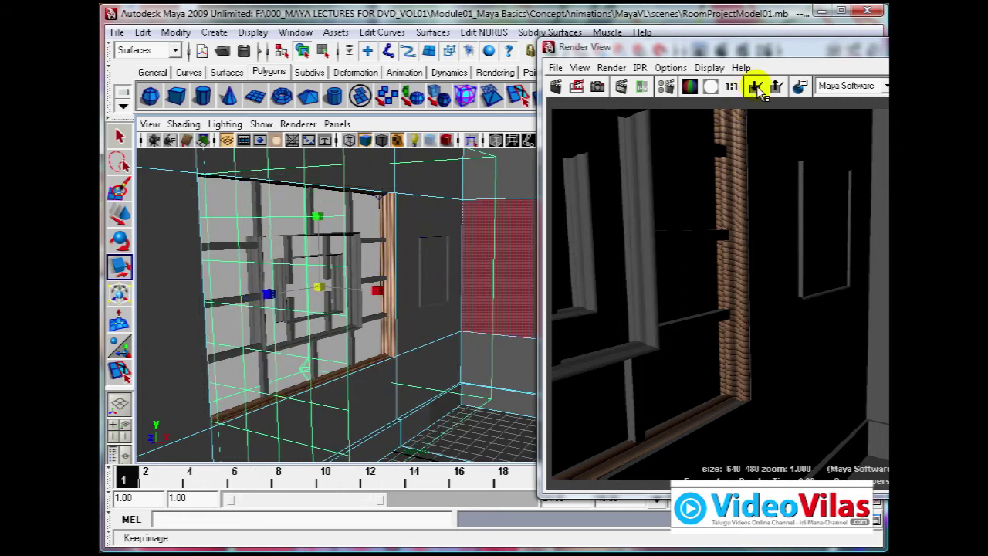
left_click_drag(726, 50, 518, 48)
left_click(346, 86)
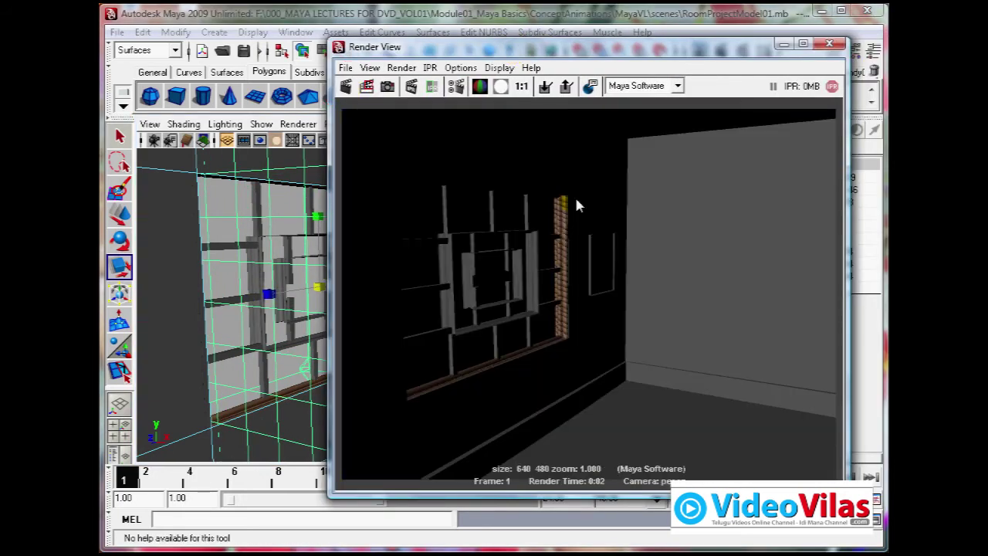
- Stretch the placement box vertically to a Y scale of about 11.454 and render the view again
left_click_drag(464, 48, 595, 37)
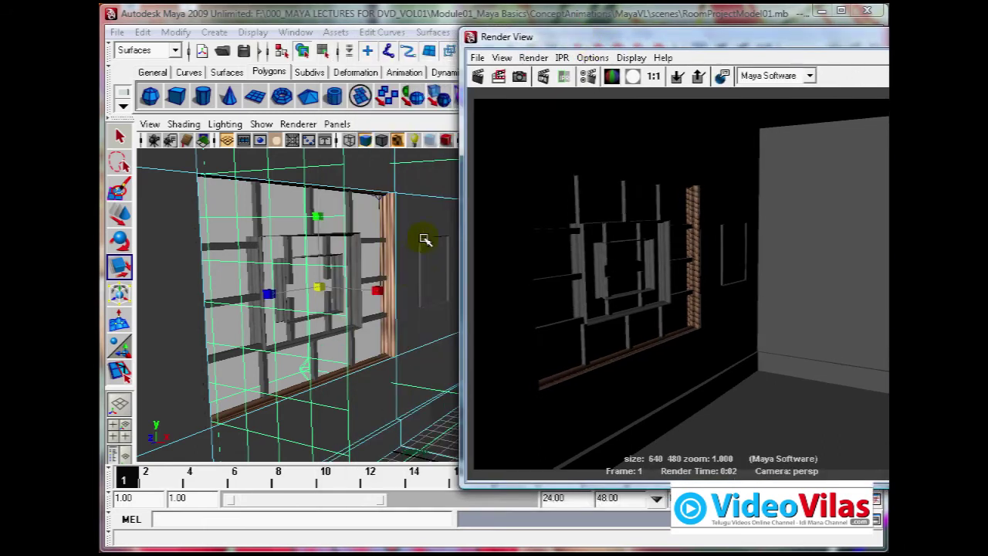
left_click_drag(314, 211, 330, 157)
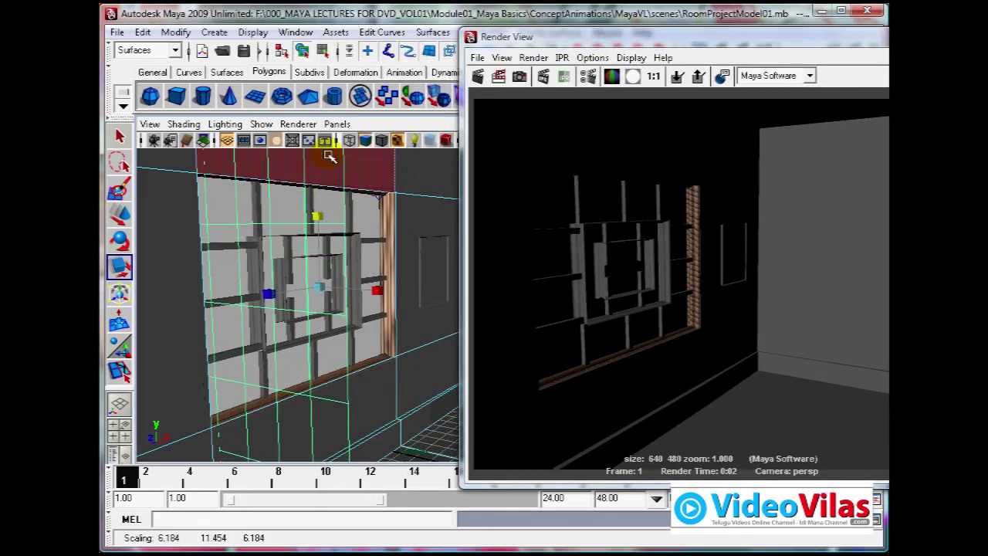
left_click_drag(669, 230, 749, 332)
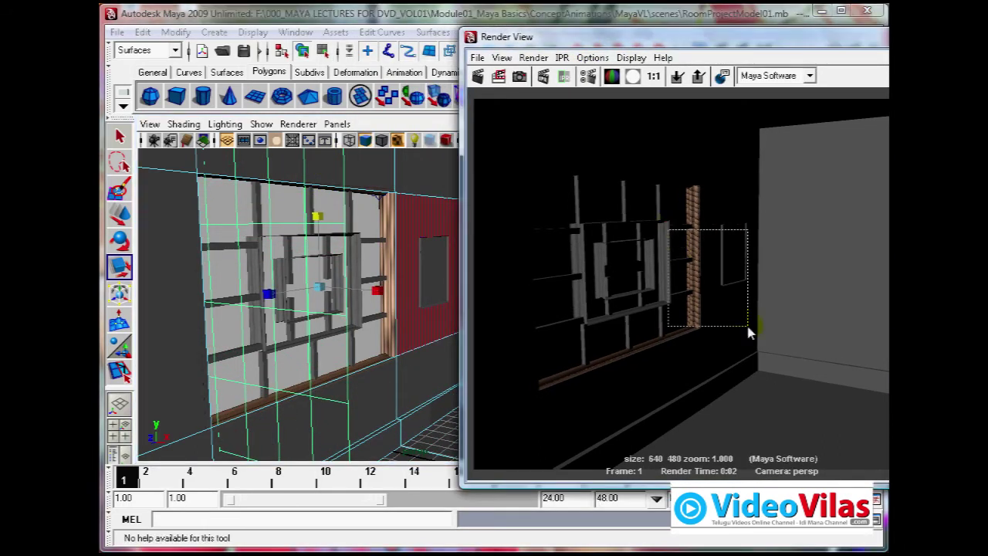
left_click(476, 76)
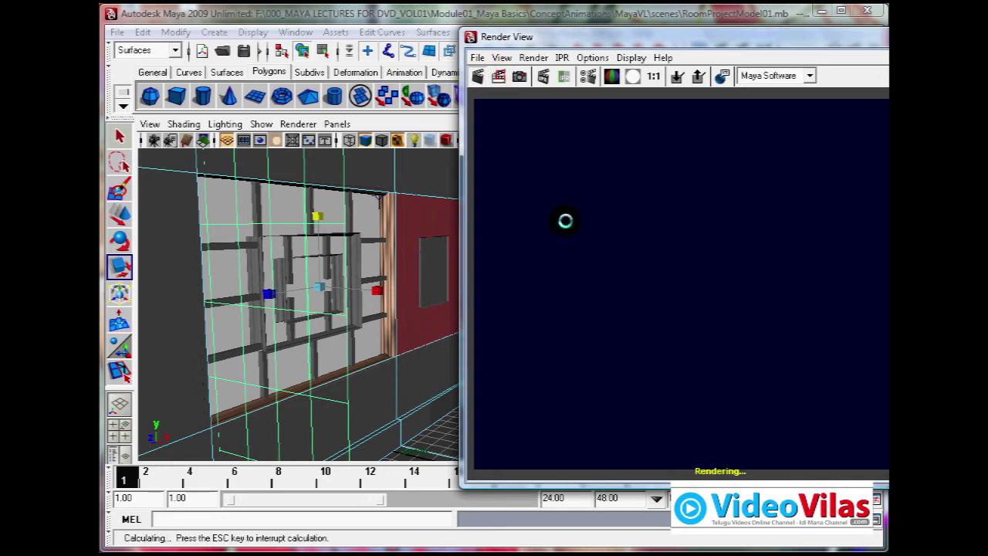
- Render a close-up of the outer frame's vertical side to examine the stretched wood grain
middle_click_drag(380, 337, 349, 341, "alt")
scroll(347, 342, "up", 4)
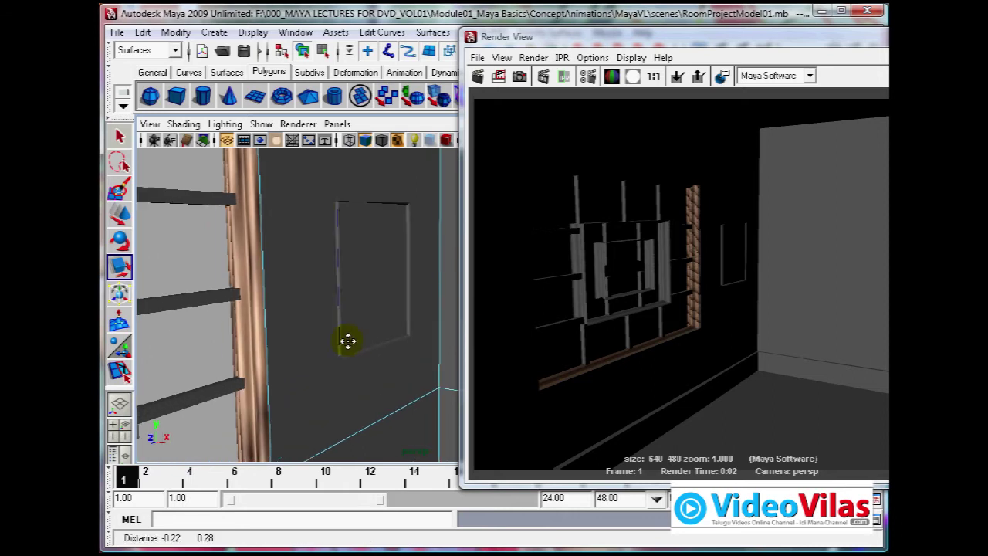
left_click_drag(680, 35, 365, 31)
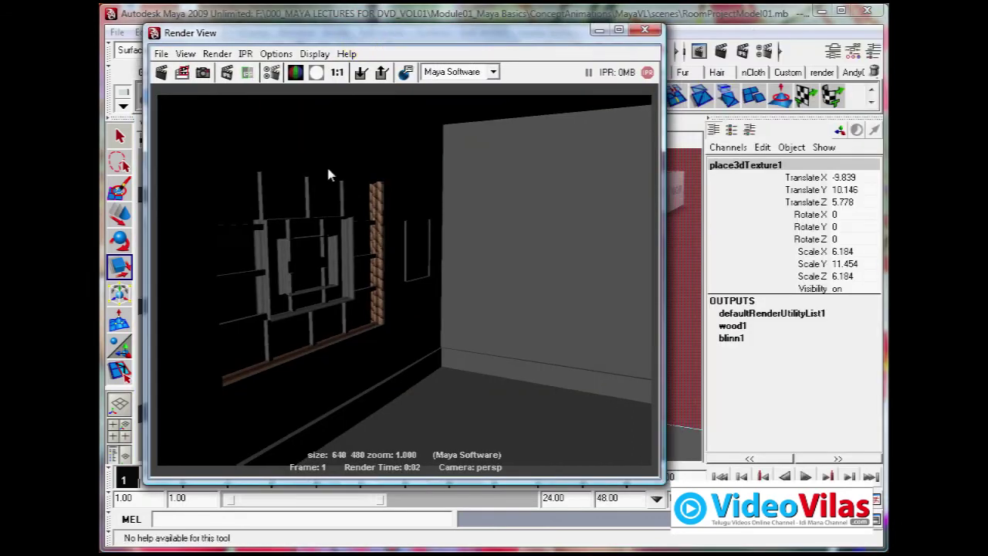
left_click(161, 71)
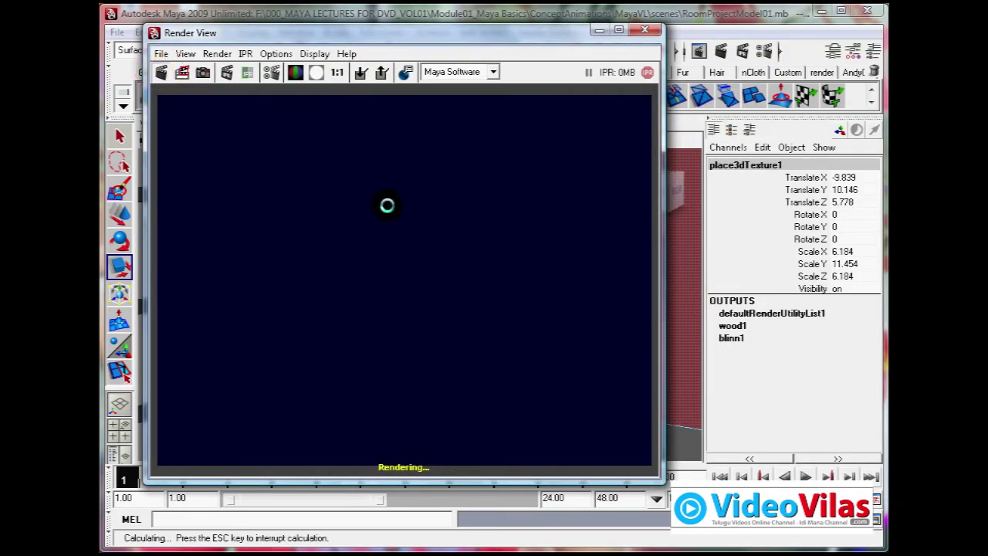
- Widen the placement box along the wall to about 10.682 in Z and flatten its Y scale to about 2.557
left_click_drag(297, 37, 722, 37)
scroll(363, 319, "down", 6)
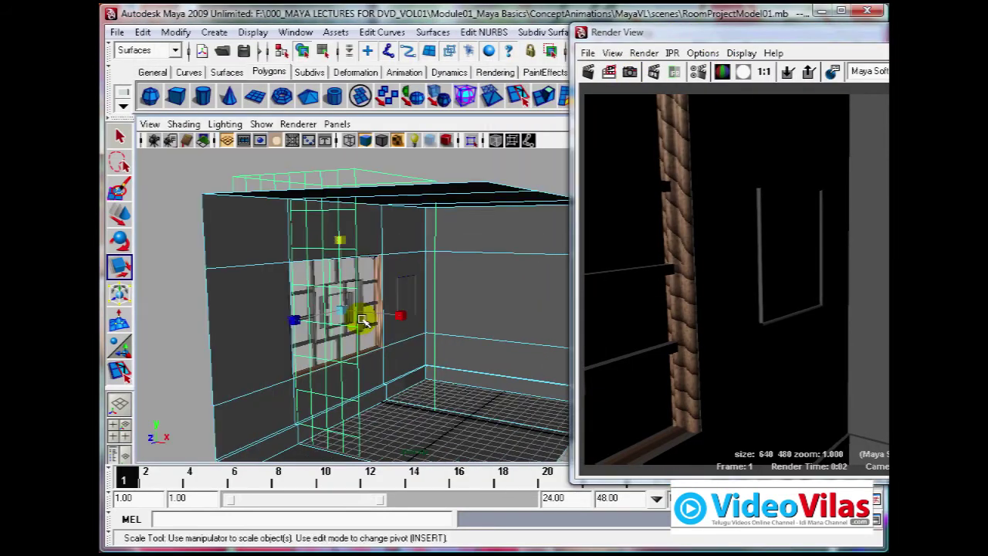
scroll(362, 320, "down", 4)
left_click_drag(430, 317, 347, 333, "alt")
scroll(325, 333, "up", 3)
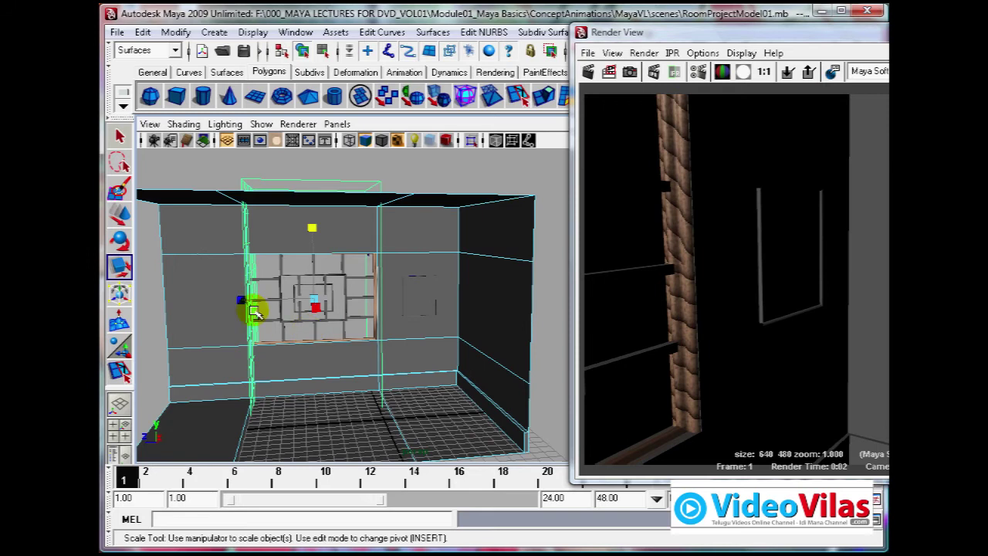
left_click_drag(243, 298, 188, 300)
left_click_drag(318, 241, 321, 280)
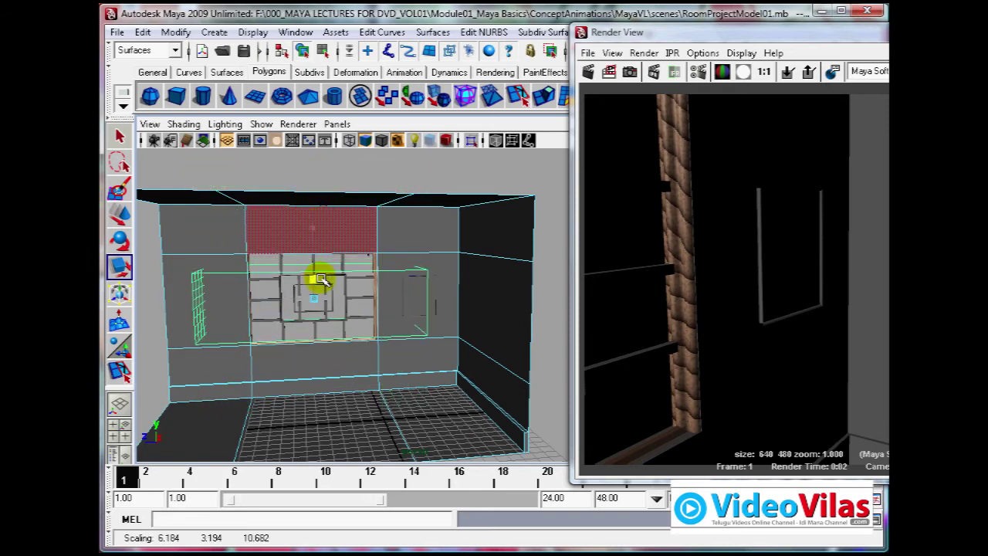
- Render a closer view of the window frame to check the grain with the flattened placement box
left_click_drag(408, 315, 379, 326, "alt")
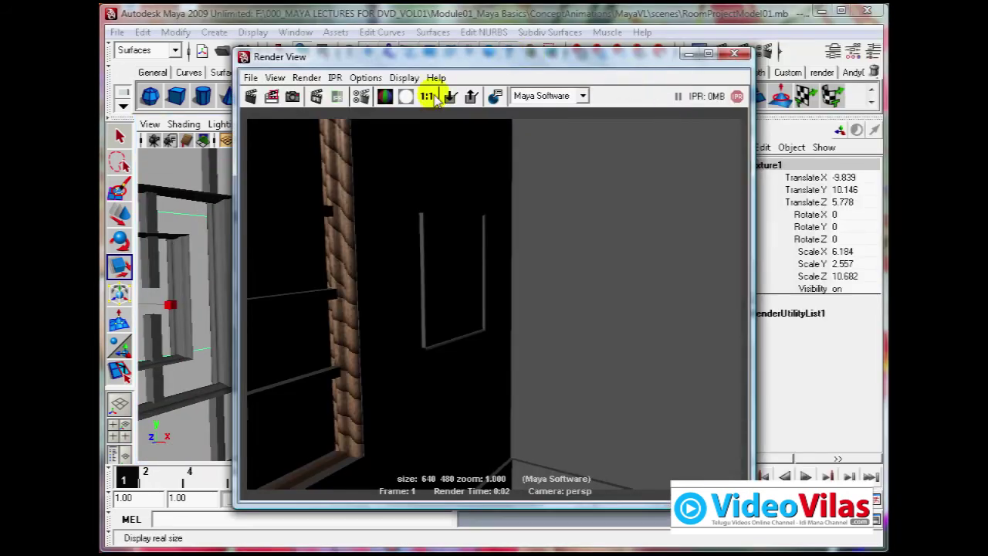
mouse_move(320, 54)
left_mouse_down()
mouse_move(352, 46)
mouse_move(332, 44)
left_mouse_up()
left_click(263, 85)
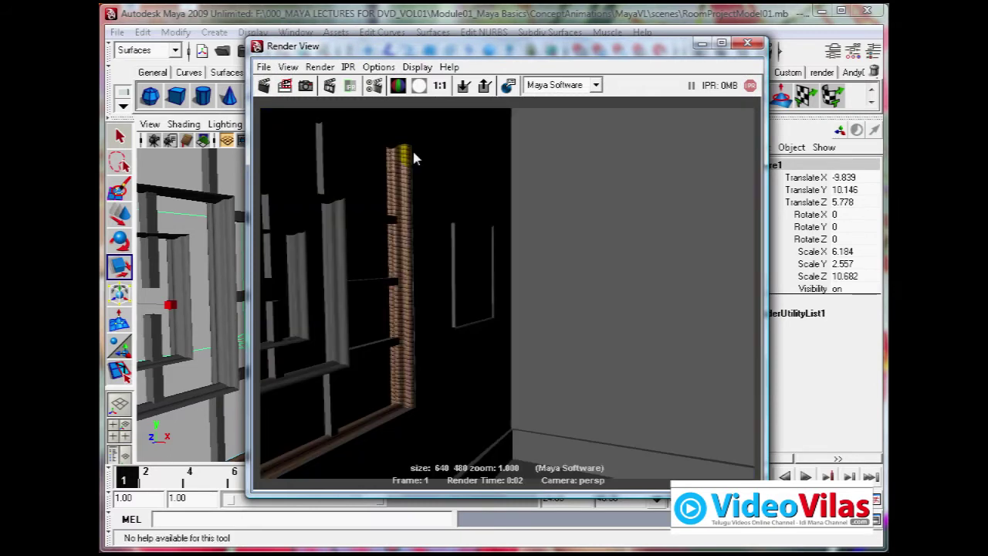
- Stretch the placement box vertically until it extends well above the room's ceiling
left_click(429, 48)
left_click_drag(430, 48, 603, 34)
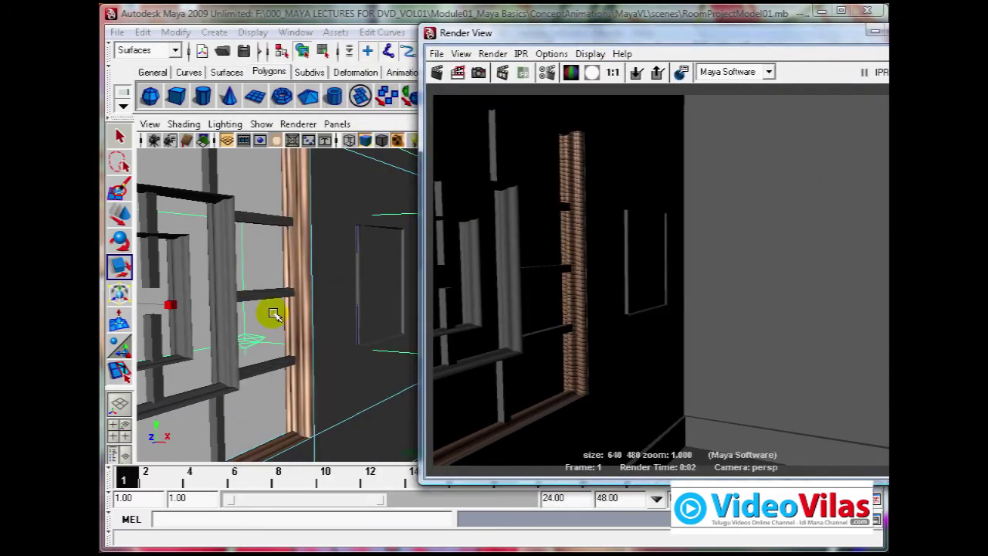
scroll(314, 319, "down", 5)
left_click_drag(352, 237, 350, 177)
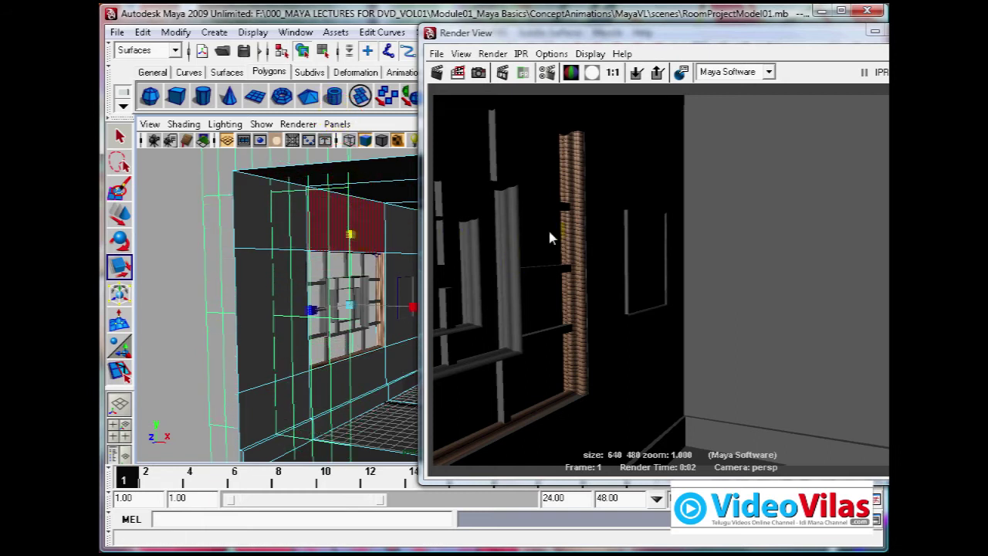
- Render a close-up of the outer frame to check the wood grain produced by the tall placement box
left_click(471, 91)
left_click(338, 323, "alt")
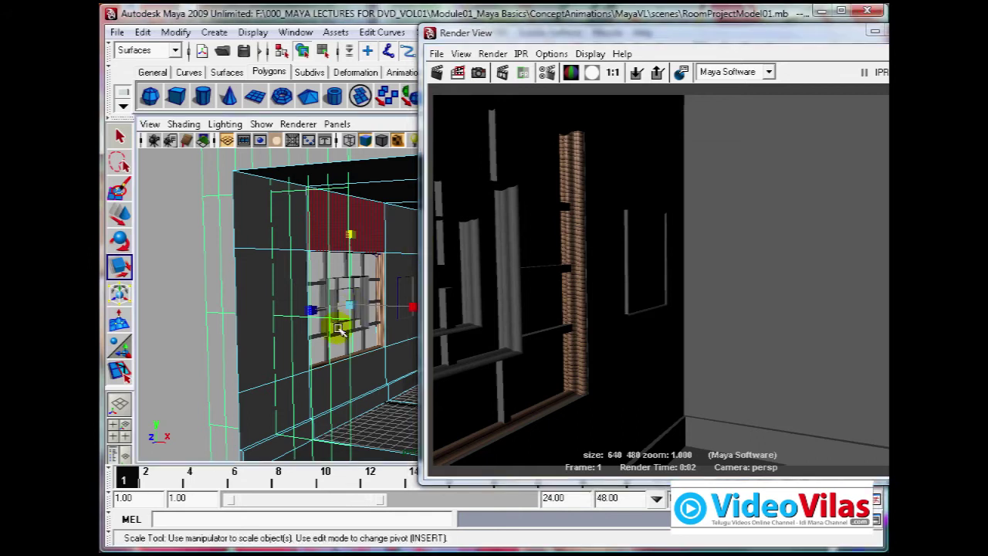
left_click_drag(346, 327, 331, 316, "alt")
right_click_drag(340, 313, 410, 313, "alt")
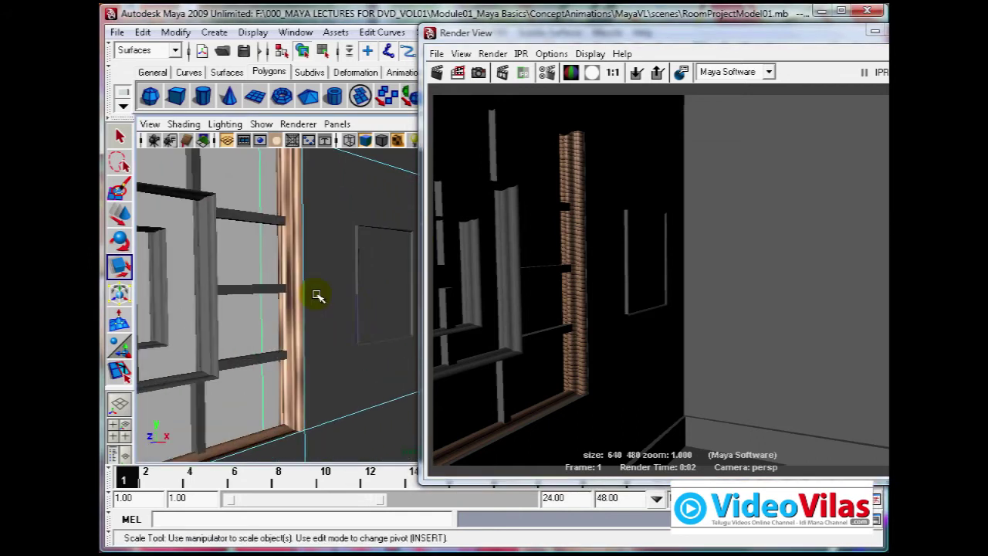
right_click_drag(319, 296, 332, 296, "alt")
left_click(437, 72)
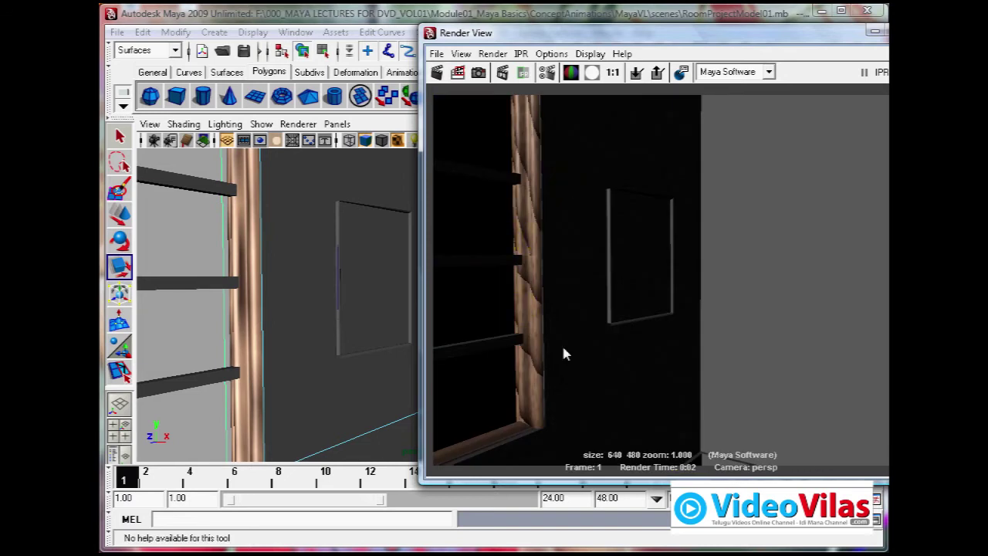
- Dismiss the render and rotate the wood texture's placement box about the Z axis to about -89.916 degrees
left_click_drag(722, 47, 574, 40)
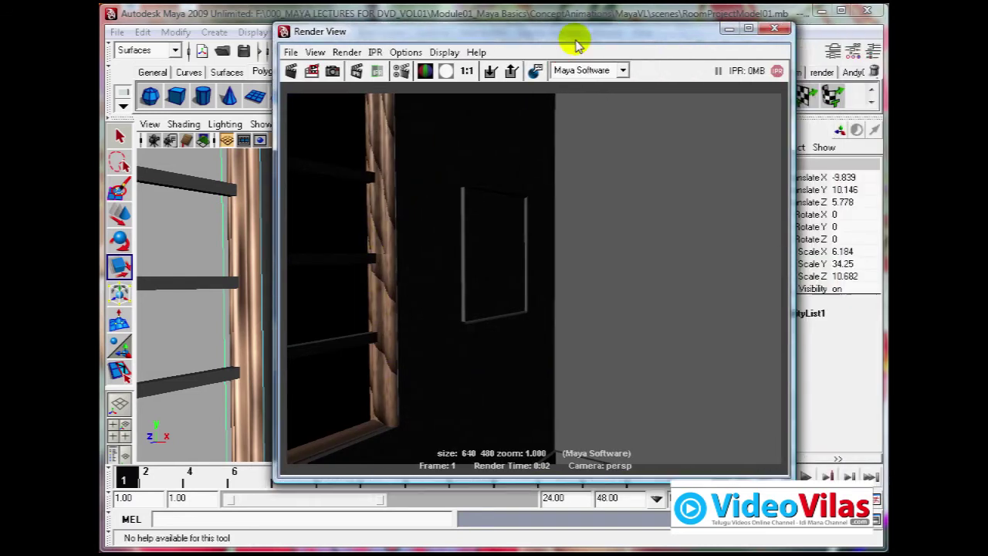
left_click(765, 29)
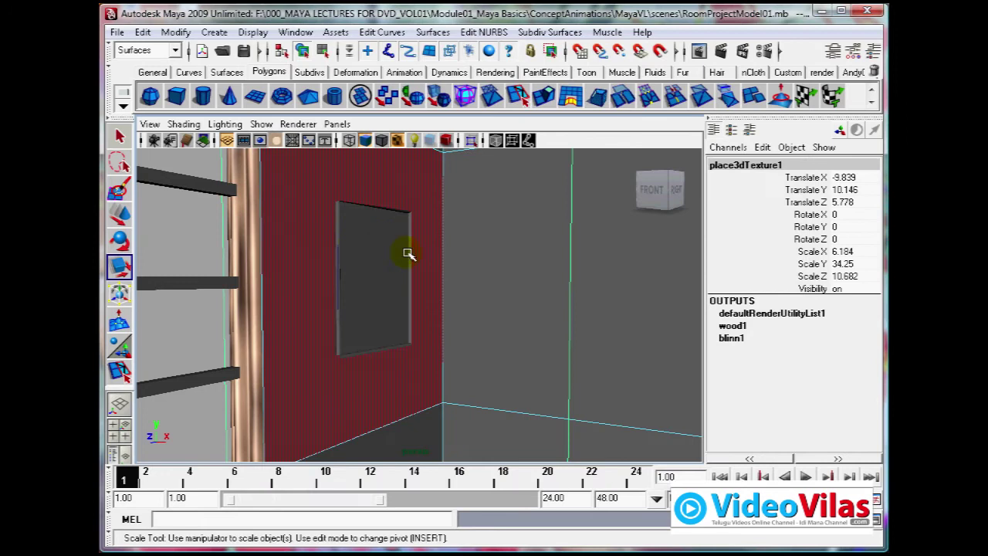
scroll(408, 254, "down", 5)
key("e")
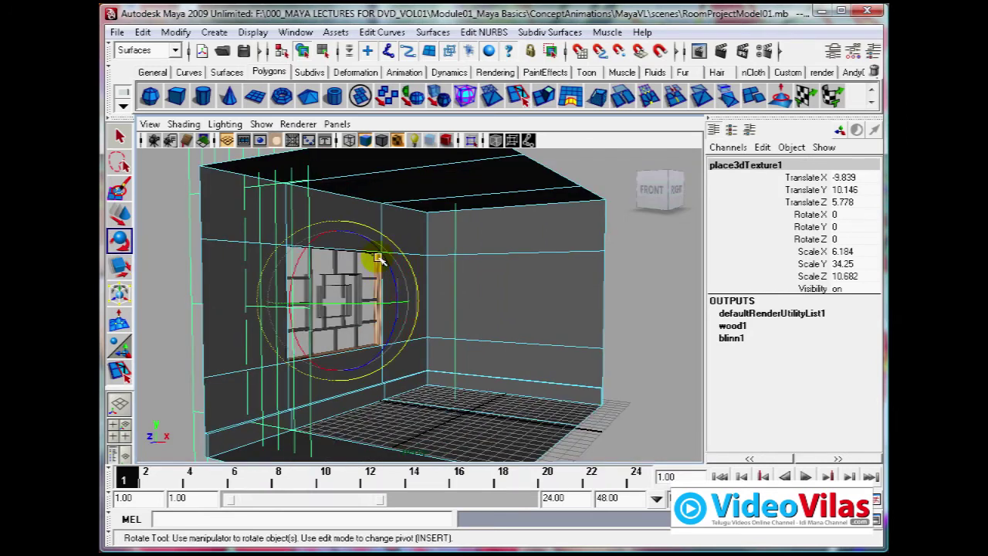
left_click_drag(383, 255, 394, 357)
- Scale the rotated placement box to about 10.441 in X and 10.167 in Y
key("r")
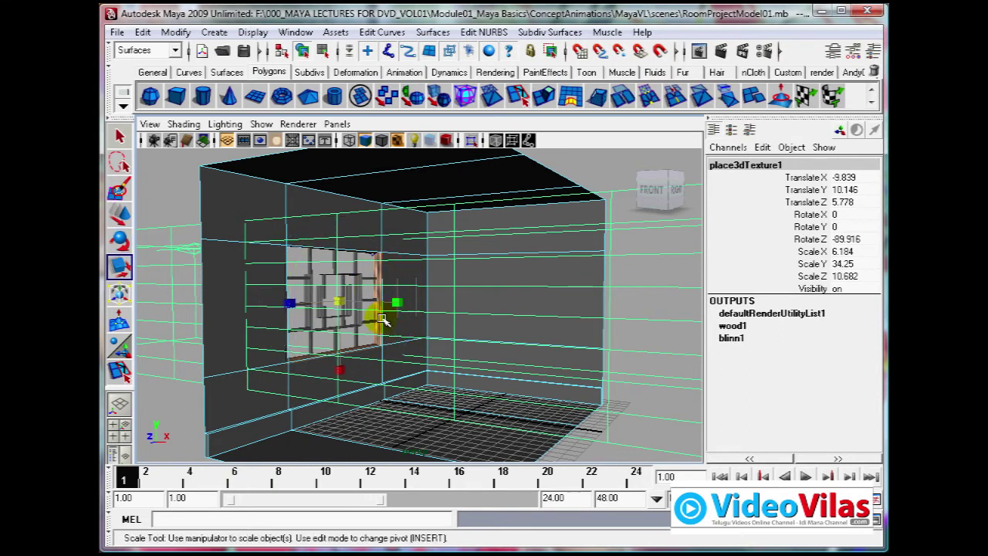
left_click_drag(341, 371, 340, 420)
scroll(392, 313, "up", 4)
left_click_drag(316, 305, 277, 290)
- Render a closer view of the window to check the frame's grain with the rotated placement box
scroll(365, 276, "up", 2)
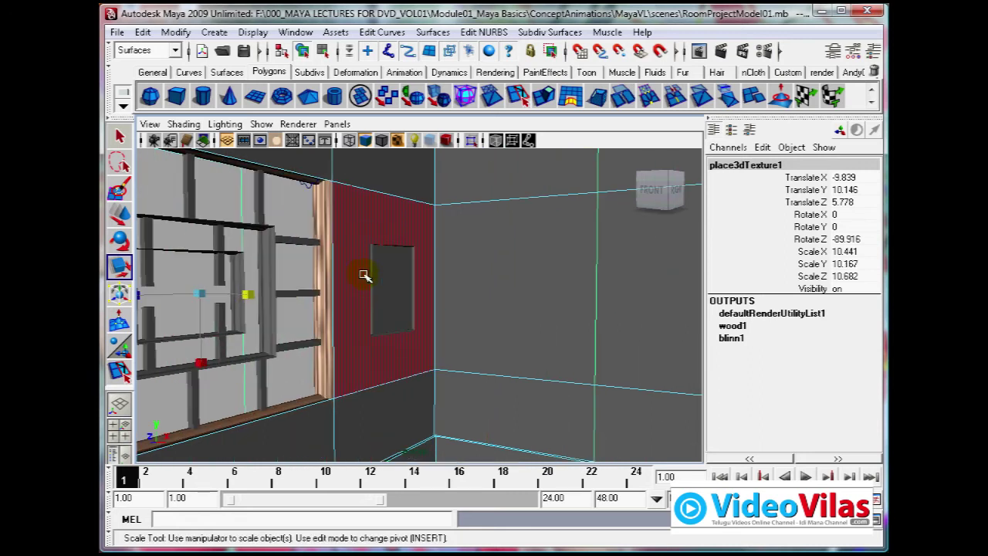
left_click(716, 54)
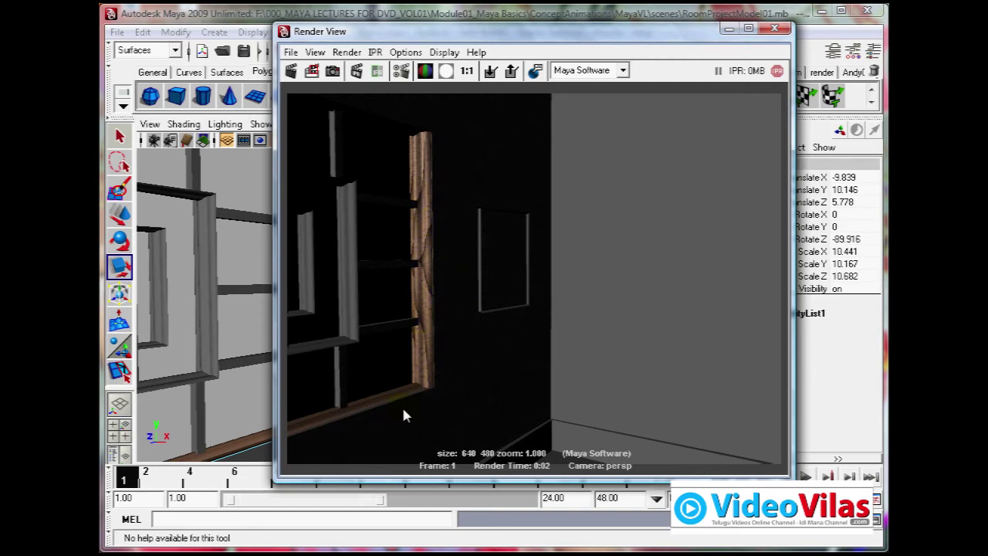
left_click(774, 28)
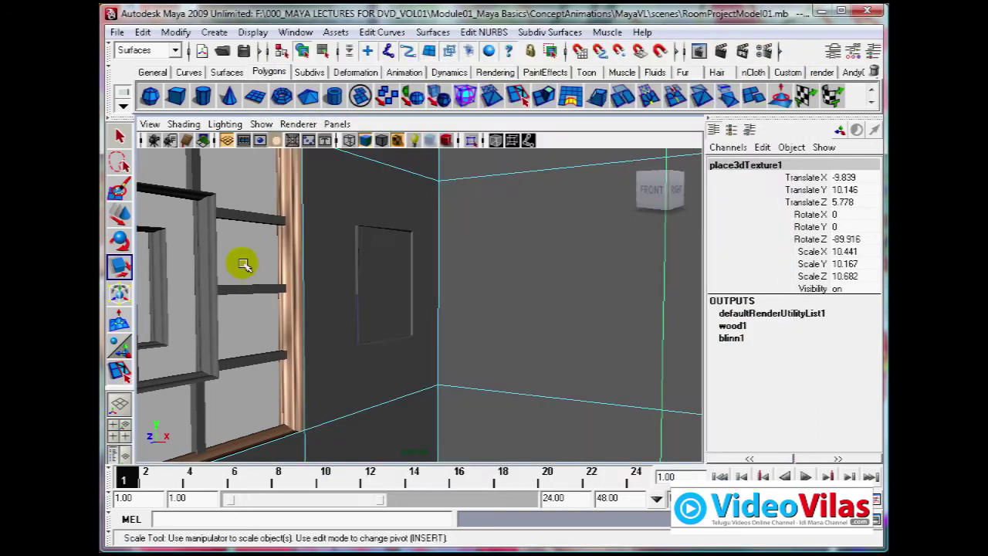
- Examine how the placement box sits around the whole room, selecting it once and clearing the selection
left_click(244, 262)
scroll(377, 297, "down", 5)
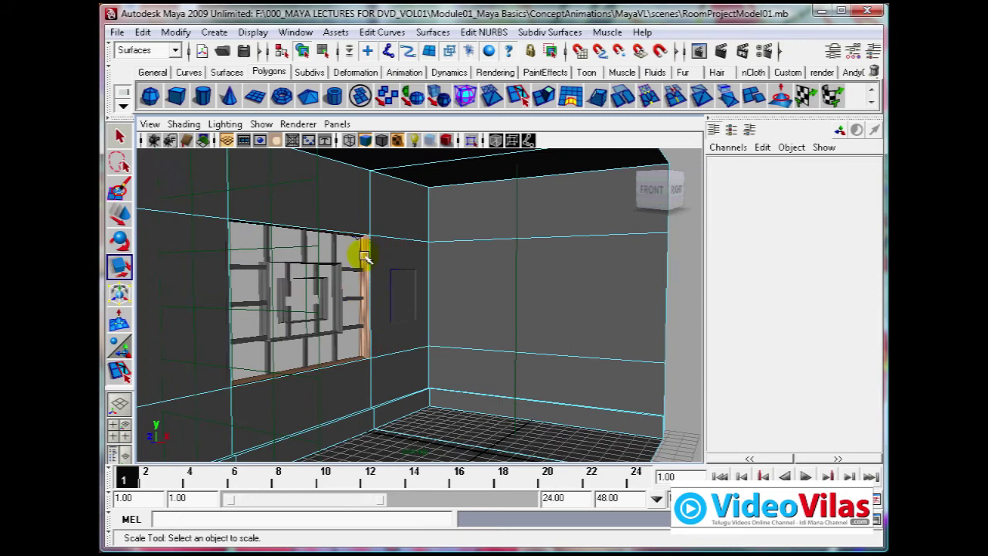
scroll(383, 279, "down", 4)
left_click_drag(423, 302, 368, 272, "alt")
scroll(380, 317, "up", 5)
scroll(363, 286, "down", 8)
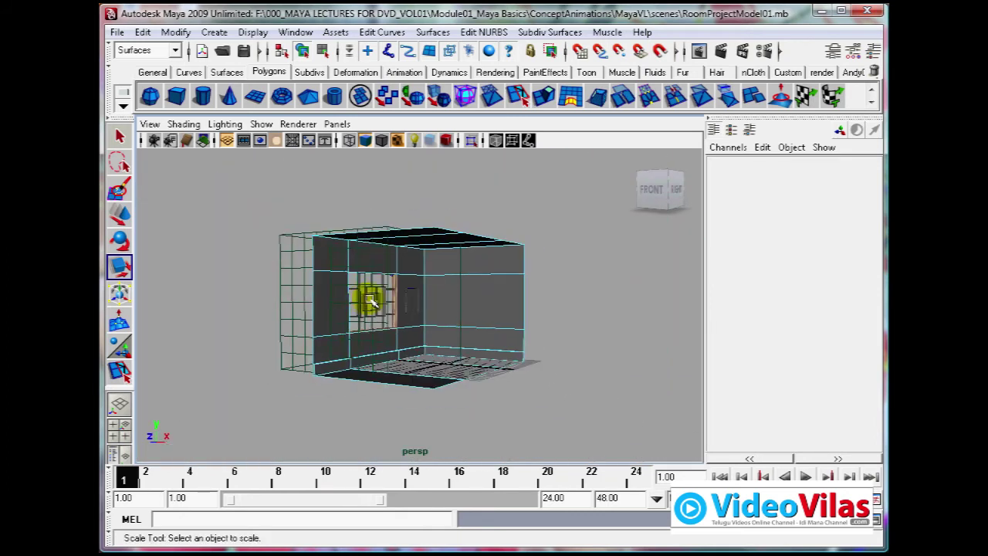
left_click(334, 323)
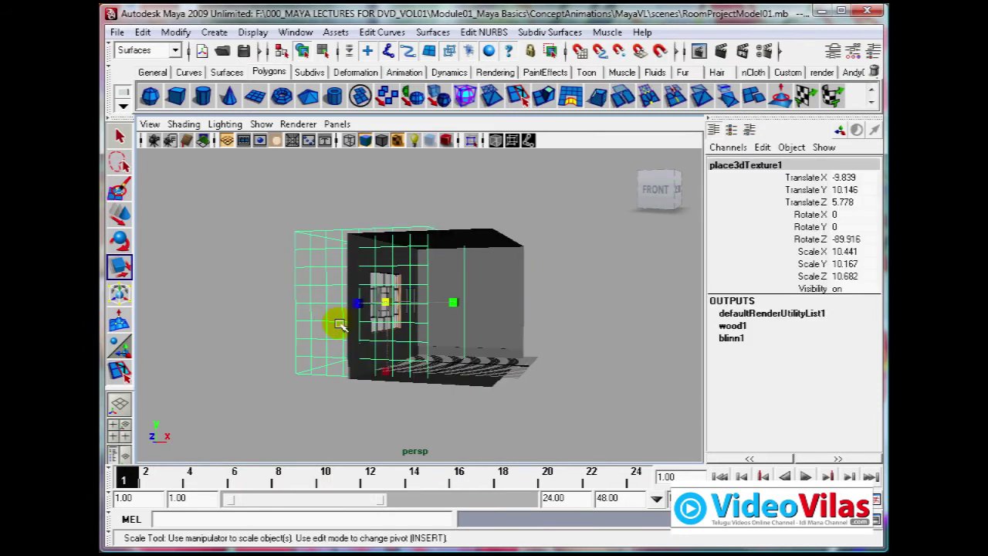
left_click(314, 321)
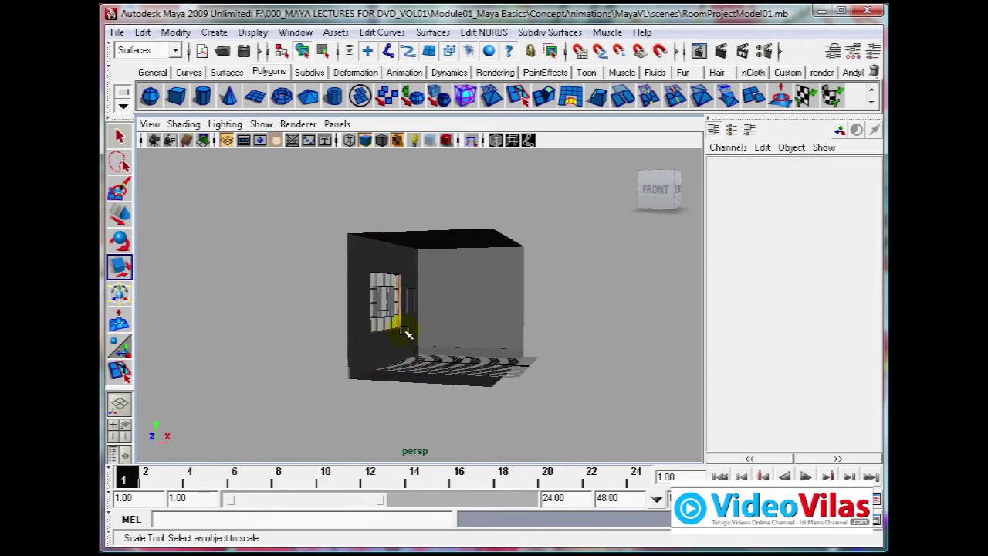
- Examine the wood shading along the outer window frame from several close and wider angles
scroll(404, 331, "up", 8)
left_click_drag(367, 323, 288, 312, "alt")
middle_click_drag(328, 307, 410, 305, "alt")
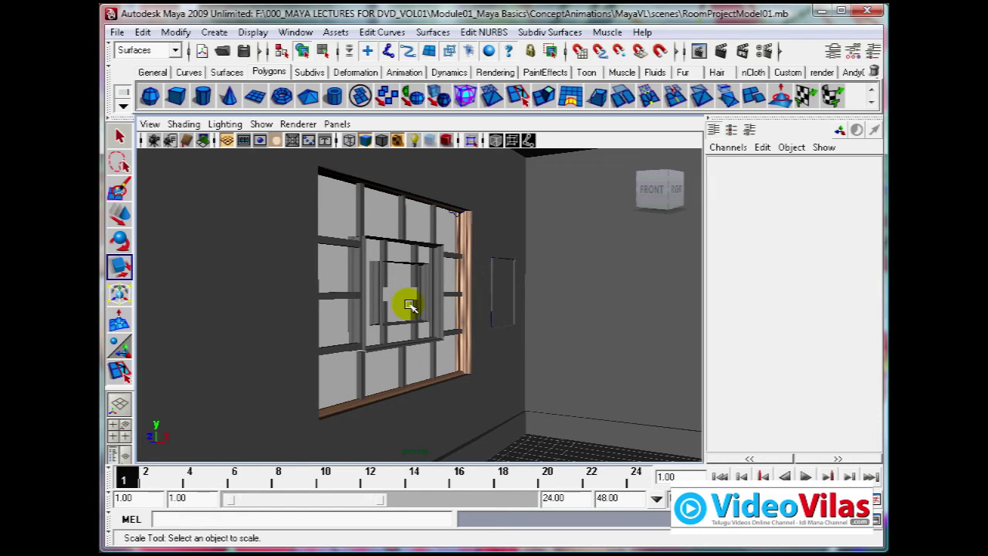
scroll(409, 304, "up", 3)
left_click_drag(384, 306, 364, 318, "alt")
scroll(442, 296, "up", 2)
left_click_drag(441, 296, 412, 292, "alt")
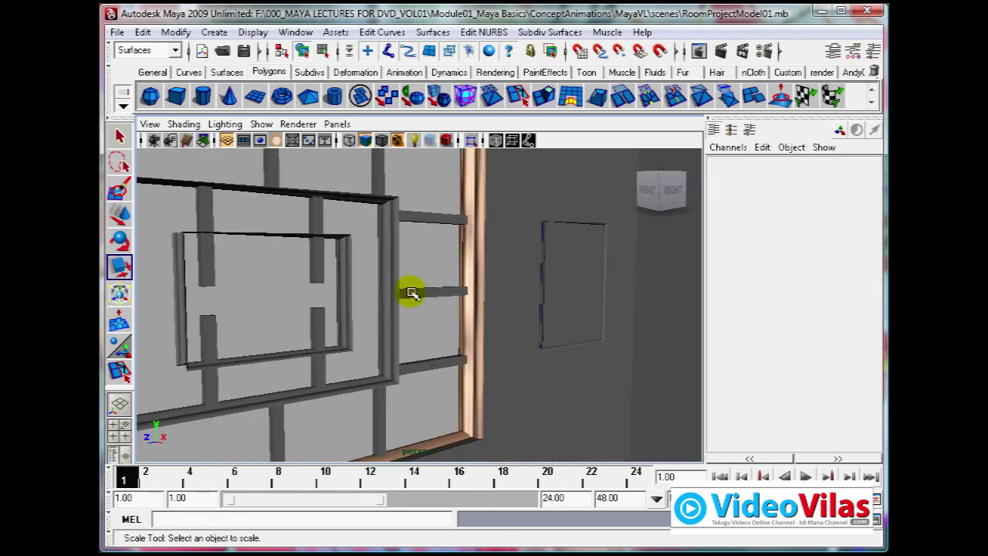
middle_click_drag(472, 292, 471, 345, "alt")
scroll(468, 344, "up", 3)
left_click_drag(390, 324, 399, 319, "alt")
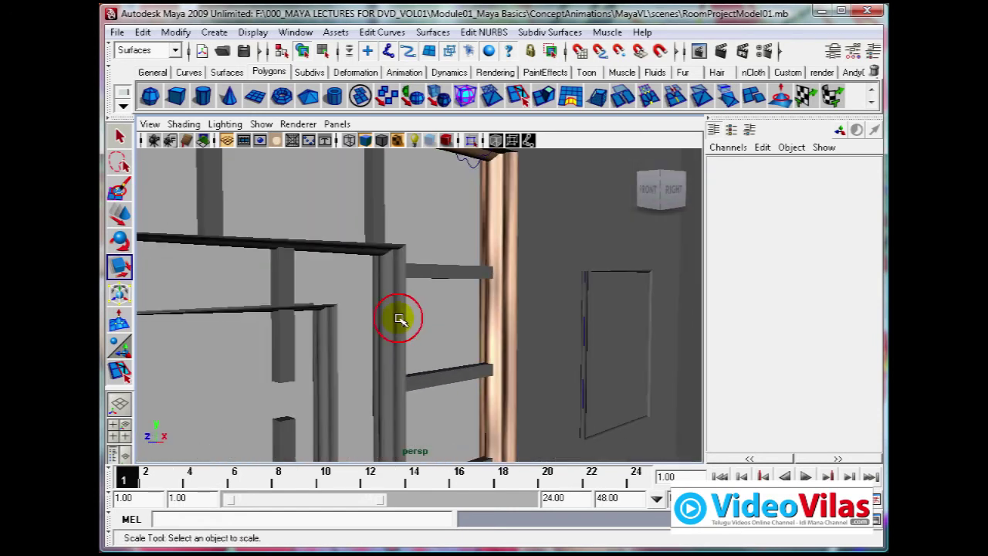
scroll(495, 314, "down", 5)
left_click_drag(455, 305, 450, 300, "alt")
scroll(461, 311, "up", 2)
middle_click_drag(505, 325, 454, 293, "alt")
scroll(496, 291, "up", 2)
left_click_drag(409, 296, 393, 290, "alt")
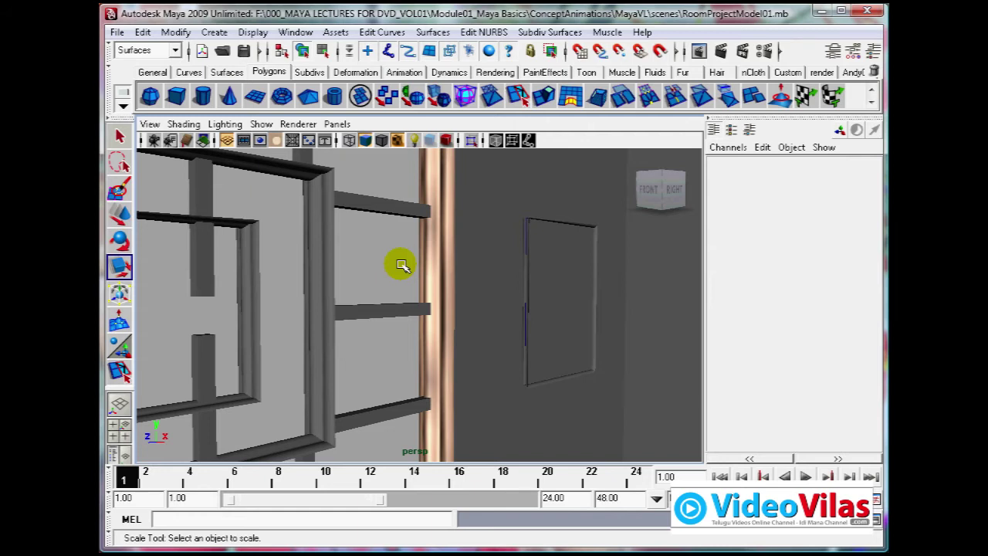
left_click(430, 256)
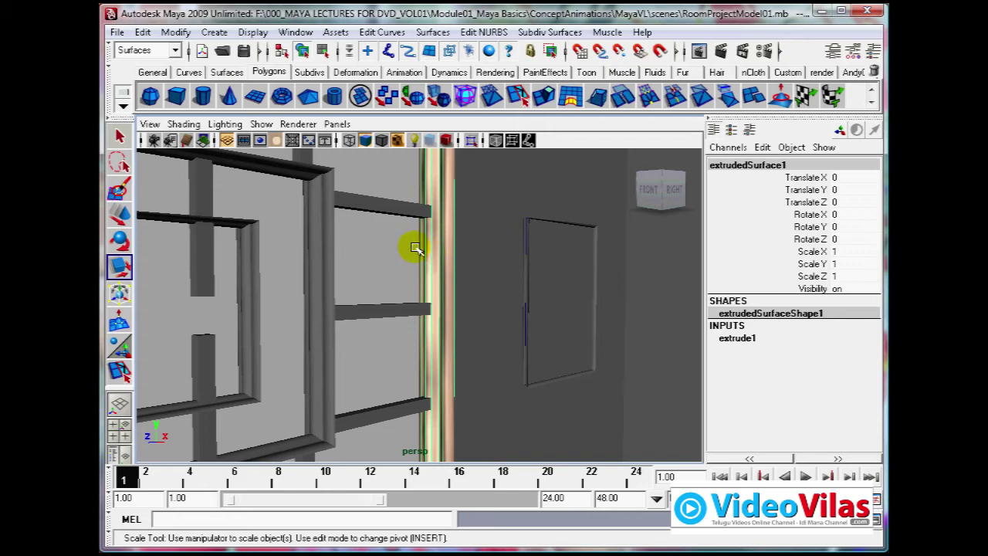
left_click(376, 243)
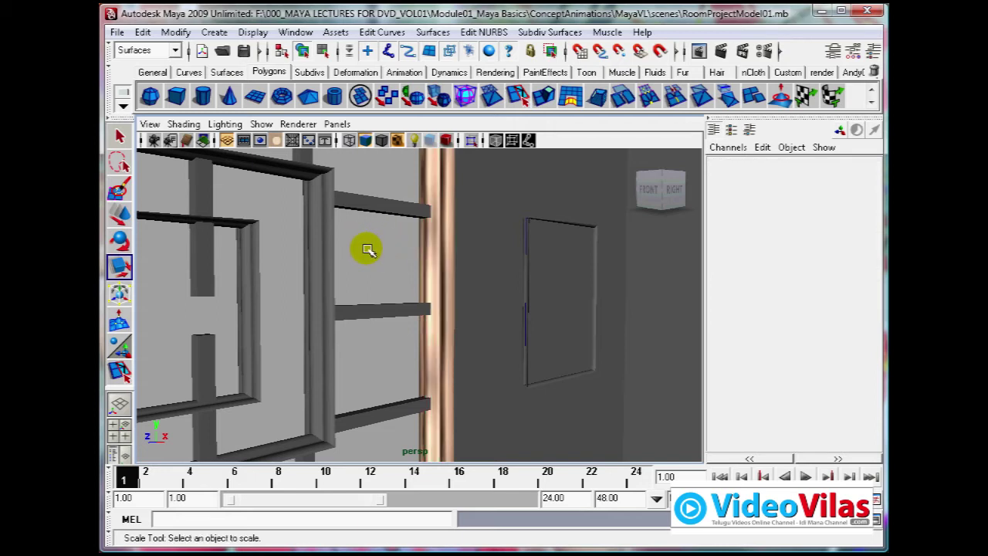
scroll(347, 255, "down", 5)
left_click_drag(373, 263, 340, 276, "alt")
middle_click_drag(383, 288, 430, 278, "alt")
scroll(431, 278, "up", 3)
mouse_move(398, 282)
left_mouse_down("alt")
mouse_move(384, 289)
mouse_move(399, 289)
left_mouse_up("alt")
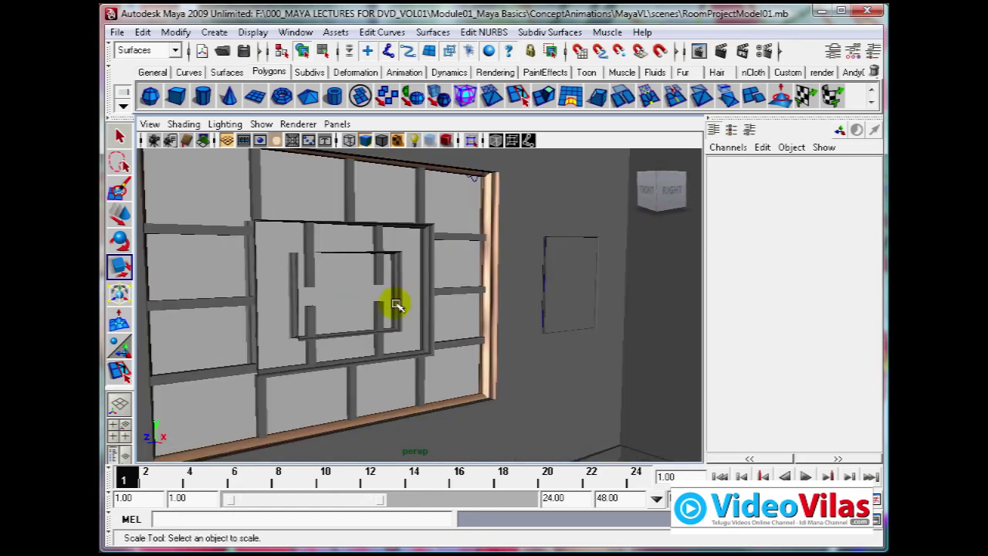
- Select the middle window frame and create a Phong material in the Hypershade
left_click_drag(211, 207, 456, 391)
left_click(454, 367)
mouse_move(421, 319)
left_mouse_down("alt")
mouse_move(397, 302)
mouse_move(431, 309)
left_mouse_up("alt")
right_click_drag(430, 309, 430, 242, "alt")
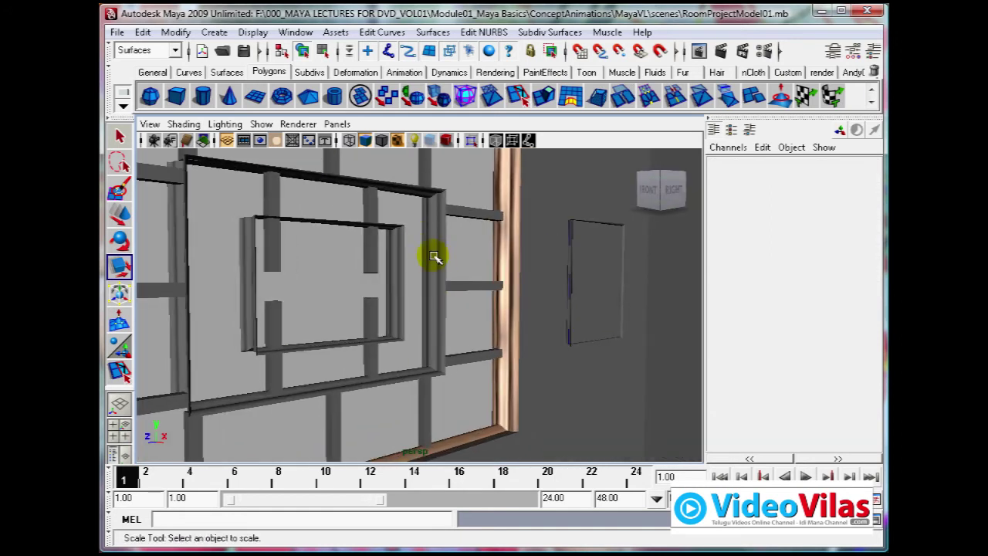
left_click_drag(428, 255, 412, 275)
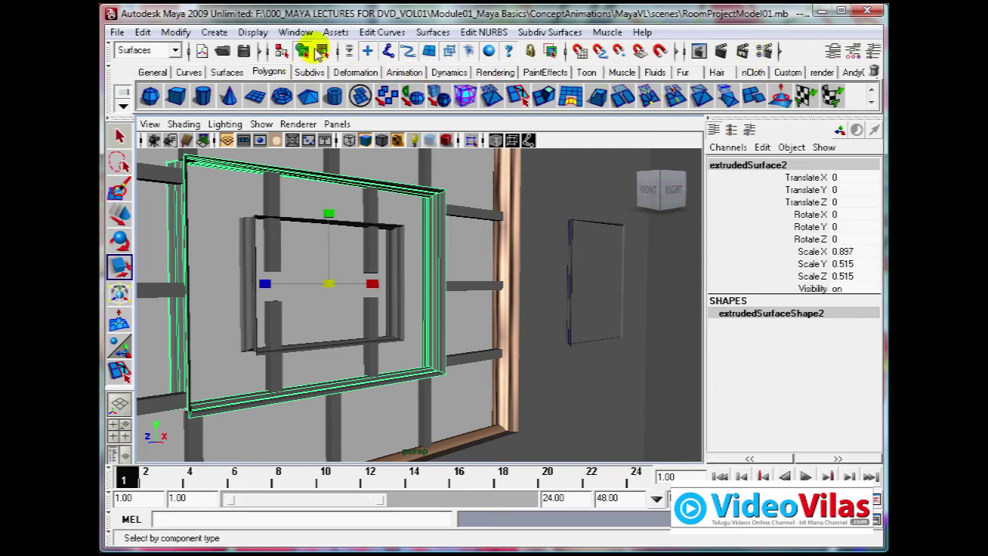
left_click(296, 32)
mouse_move(324, 69)
left_click(485, 106)
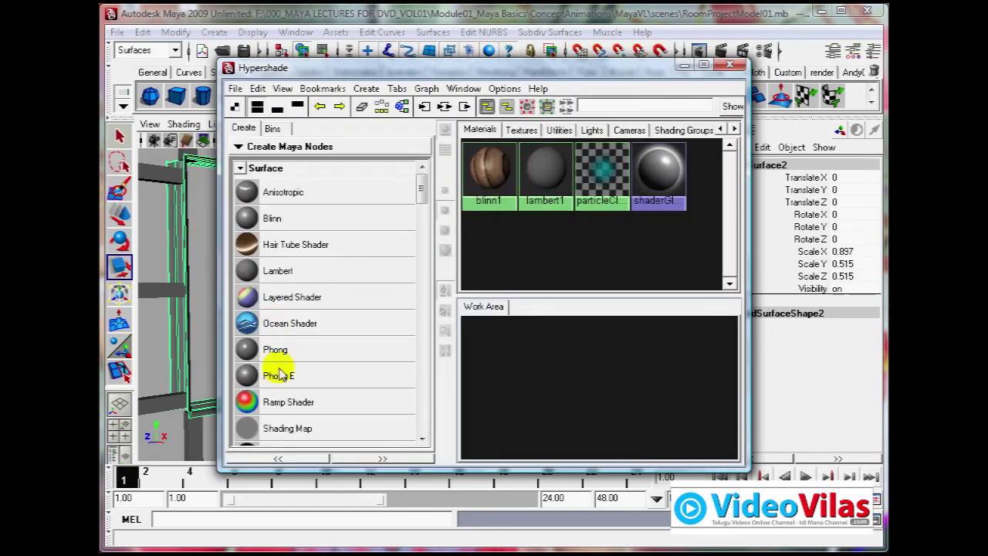
left_click(249, 350)
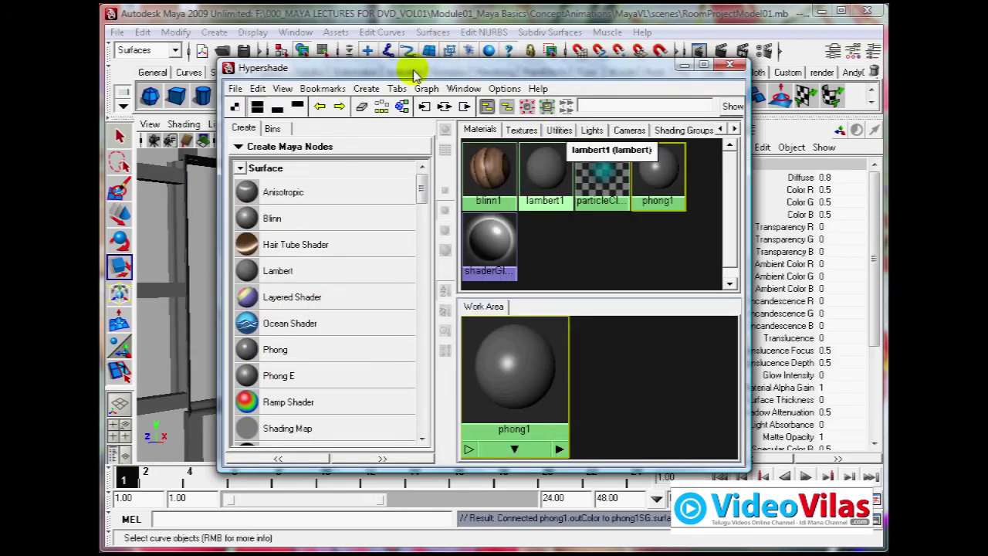
- Select both the middle and innermost window frames and assign the phong1 material to them
left_click_drag(413, 71, 633, 56)
left_click(304, 287)
scroll(314, 300, "down", 5)
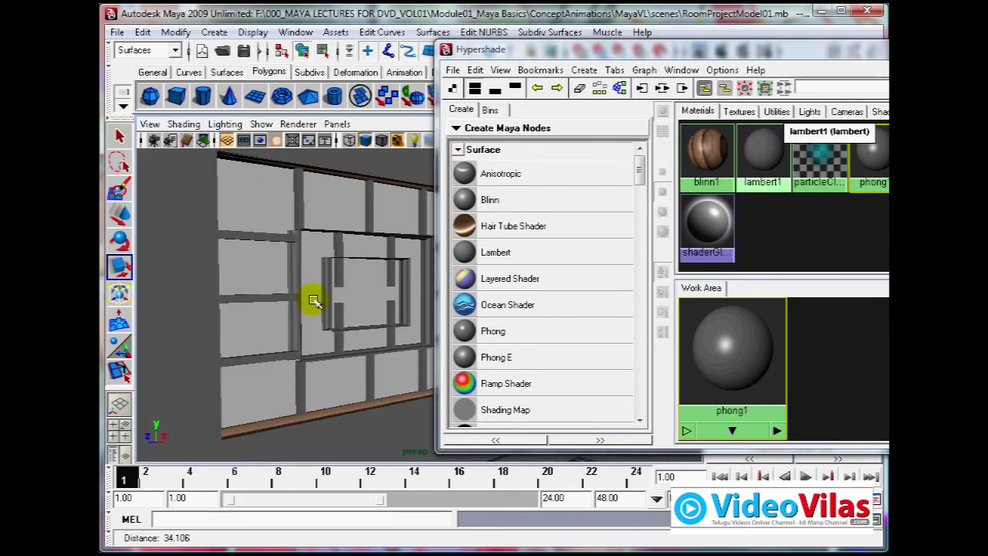
left_click_drag(293, 312, 318, 320, "alt")
scroll(298, 318, "up", 5)
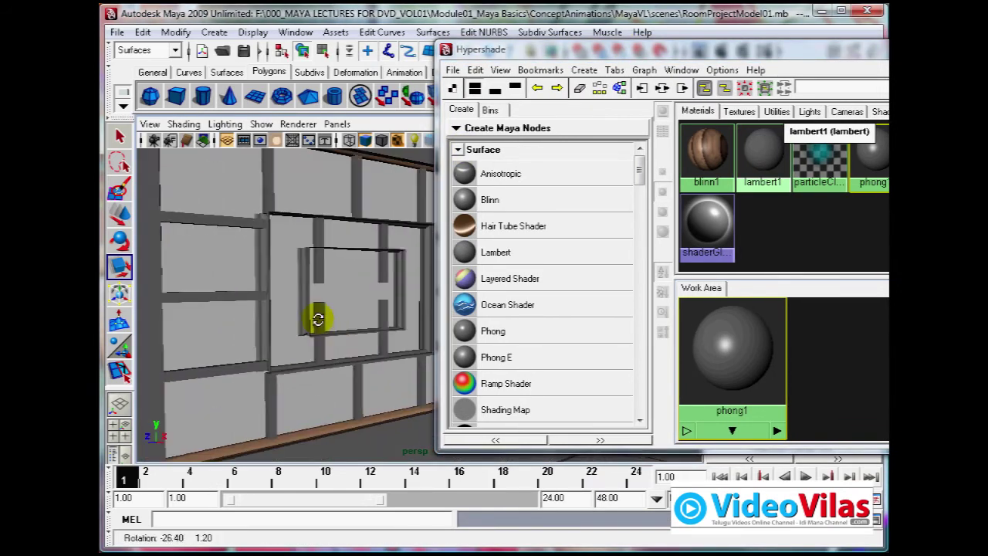
left_click(429, 270)
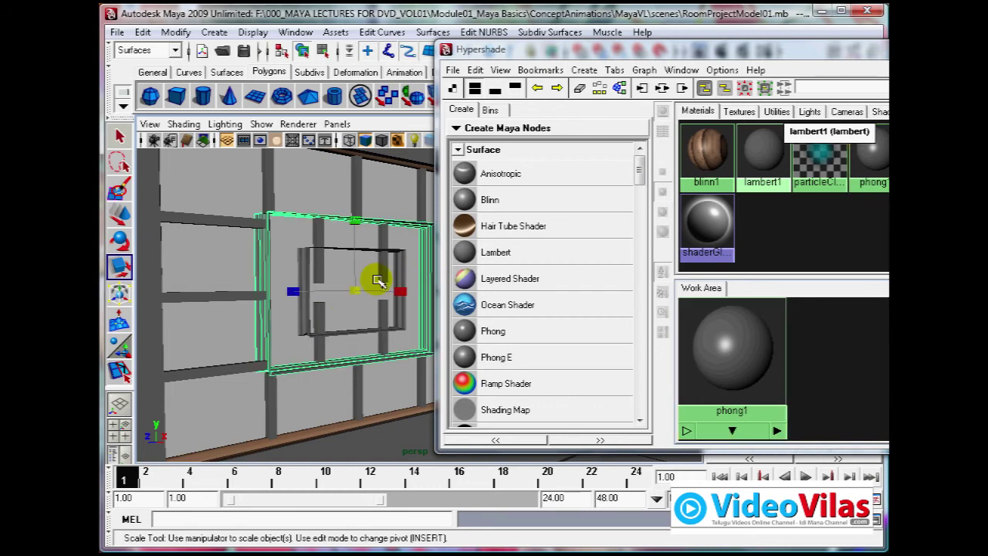
left_click(403, 260)
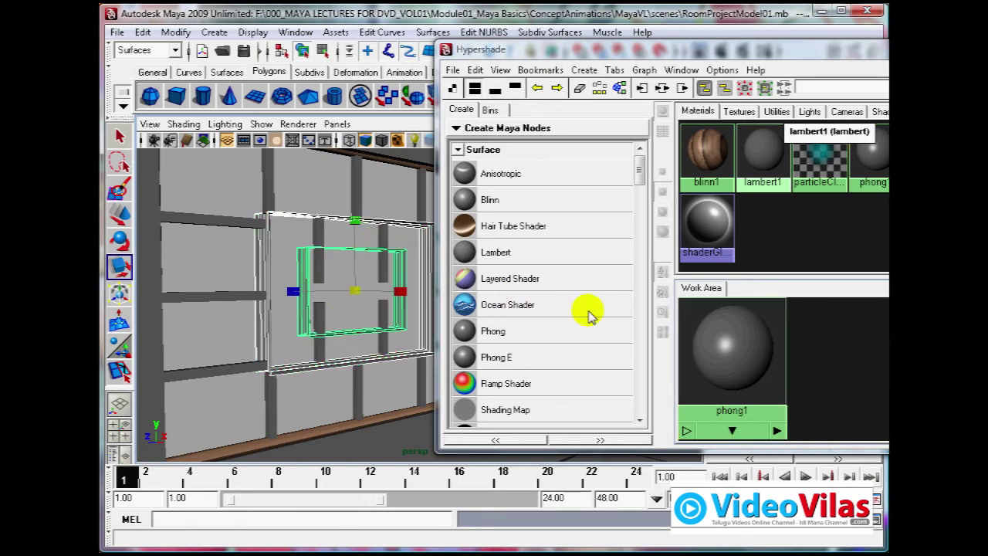
left_click(700, 340)
right_click_drag(723, 345, 710, 306)
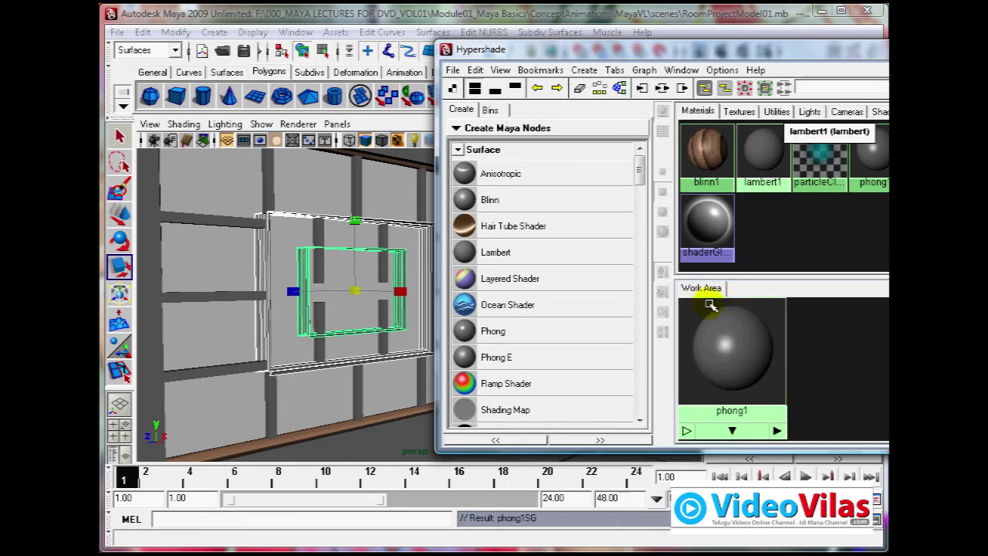
- Try a dark grey with value 0.200 as the phong1 color and reset it
double_click(733, 351)
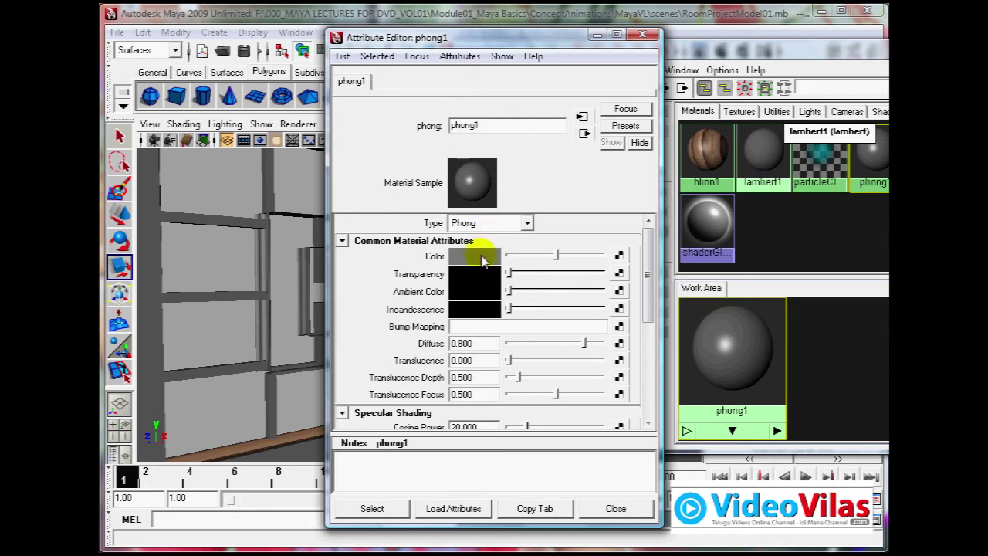
left_click(483, 261)
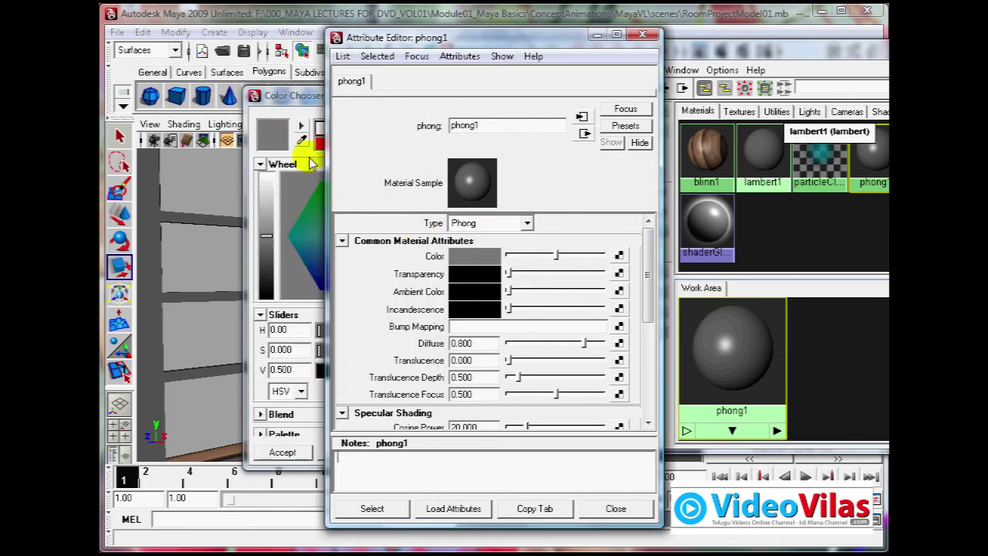
left_click(309, 97)
left_click(338, 128)
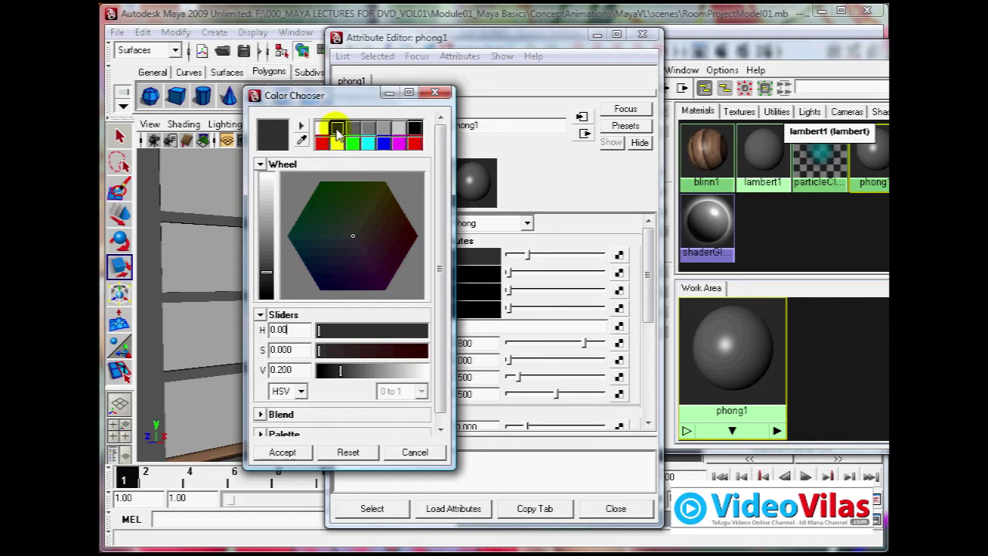
left_click(348, 453)
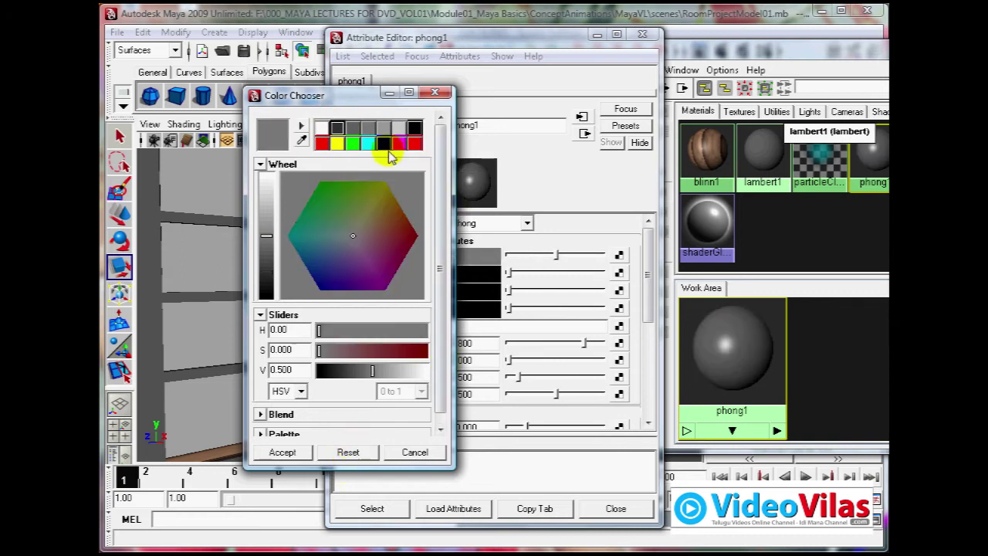
left_click(435, 93)
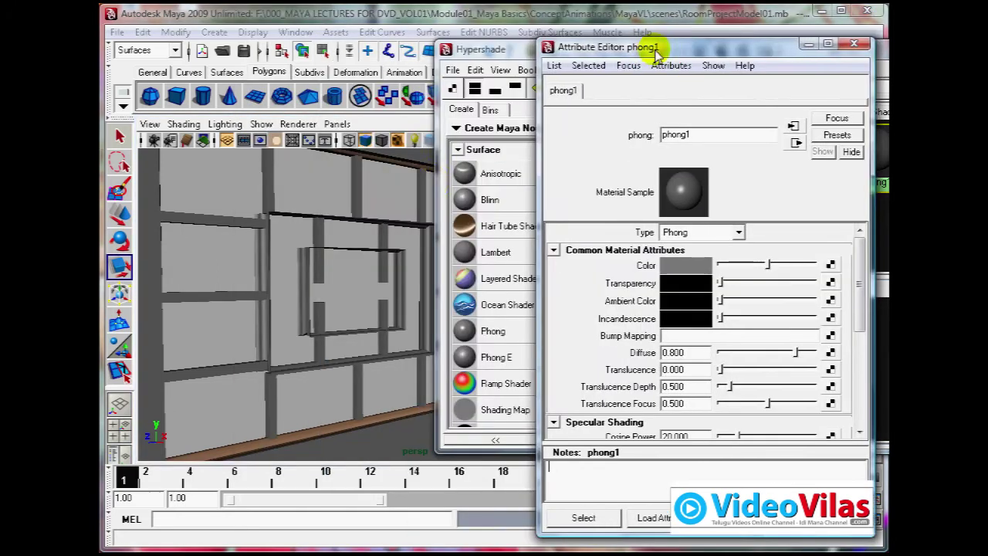
- Reselect the innermost and middle window frames close-up and apply phong1 to the selection again
mouse_move(296, 319)
left_mouse_down("alt")
mouse_move(335, 320)
mouse_move(287, 328)
left_mouse_up("alt")
scroll(334, 332, "up", 3)
middle_click_drag(353, 331, 347, 302, "alt")
left_click(372, 303)
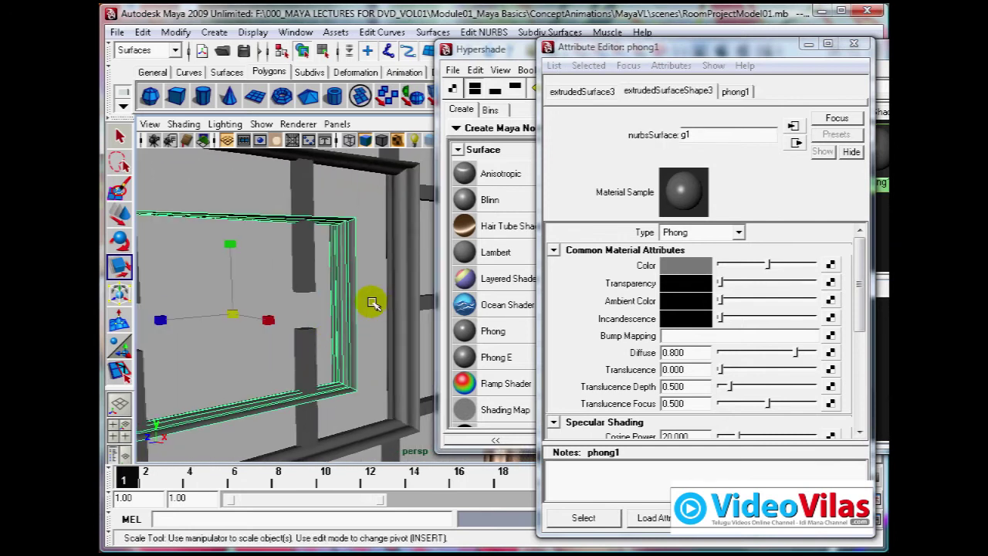
left_click(400, 263, "shift")
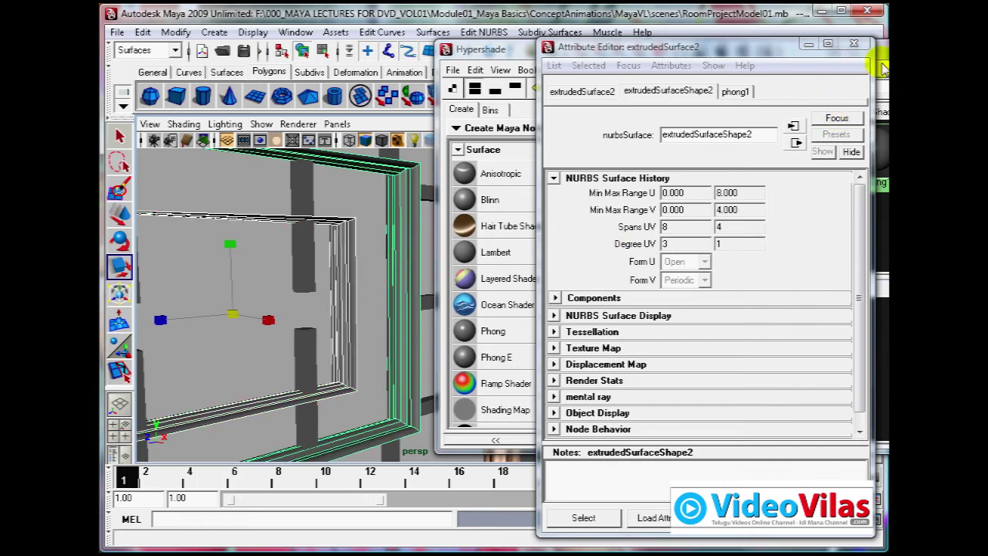
left_click(881, 132)
right_click_drag(726, 350, 716, 306)
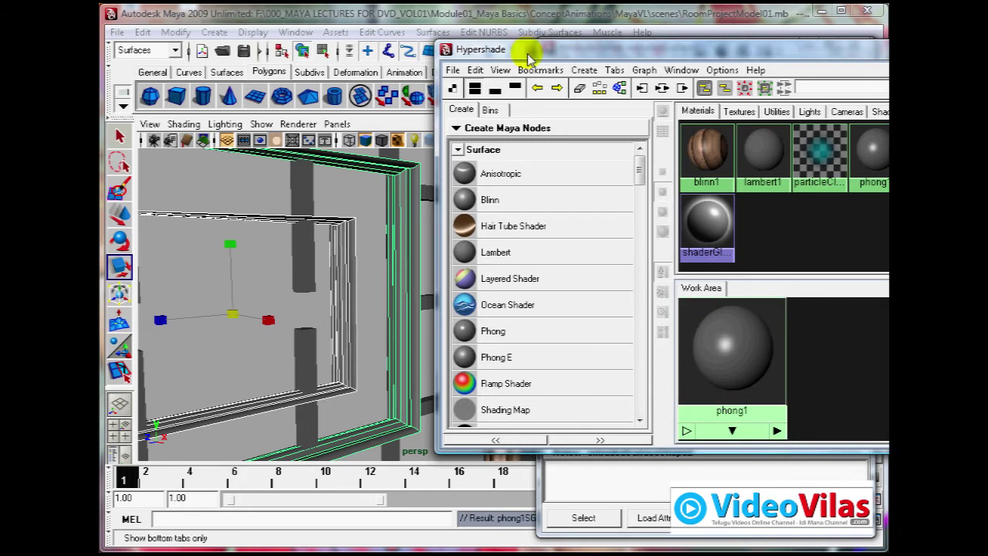
- Render the perspective view to check the grey phong1 material on the window frames, and close the render
left_click_drag(530, 49, 503, 152)
left_click_drag(639, 46, 676, 133)
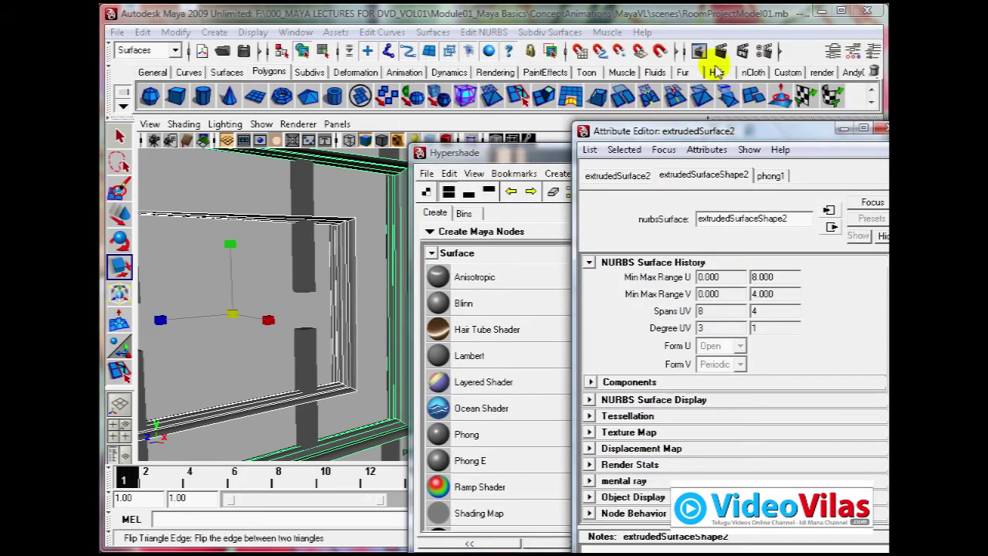
left_click(720, 50)
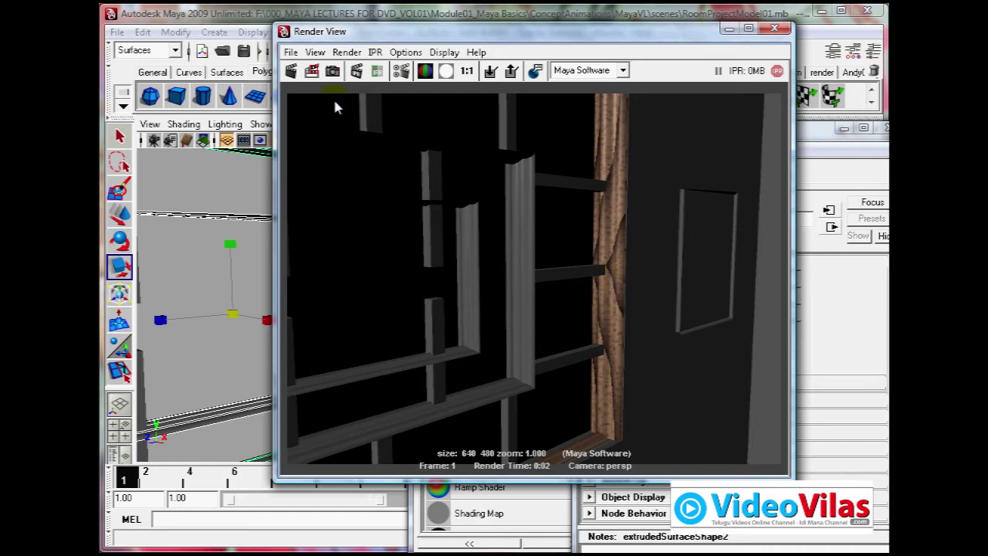
left_click(292, 70)
left_click(774, 29)
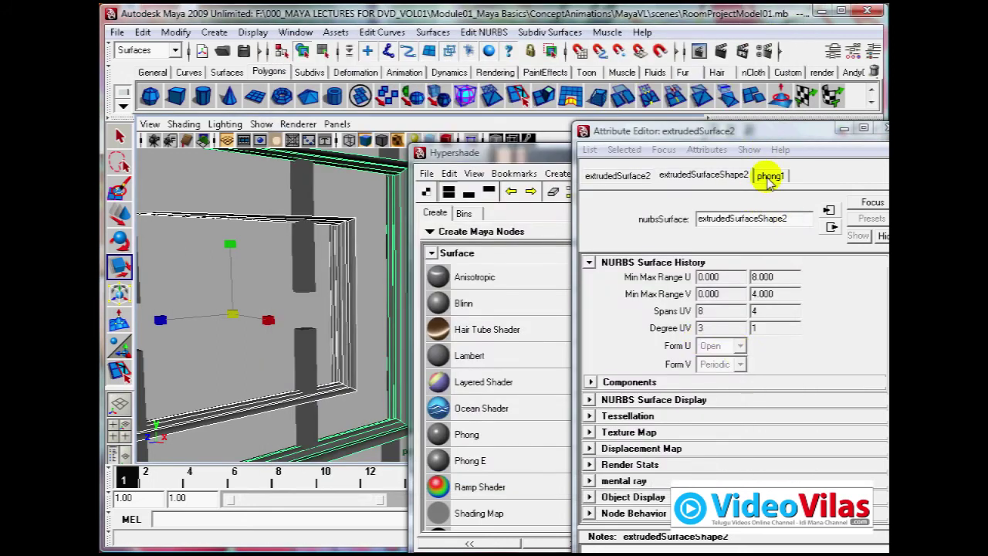
- Set the phong1 color to dark grey with value 0.200, deselect the frames and make a test render
left_click(770, 176)
left_click(725, 350)
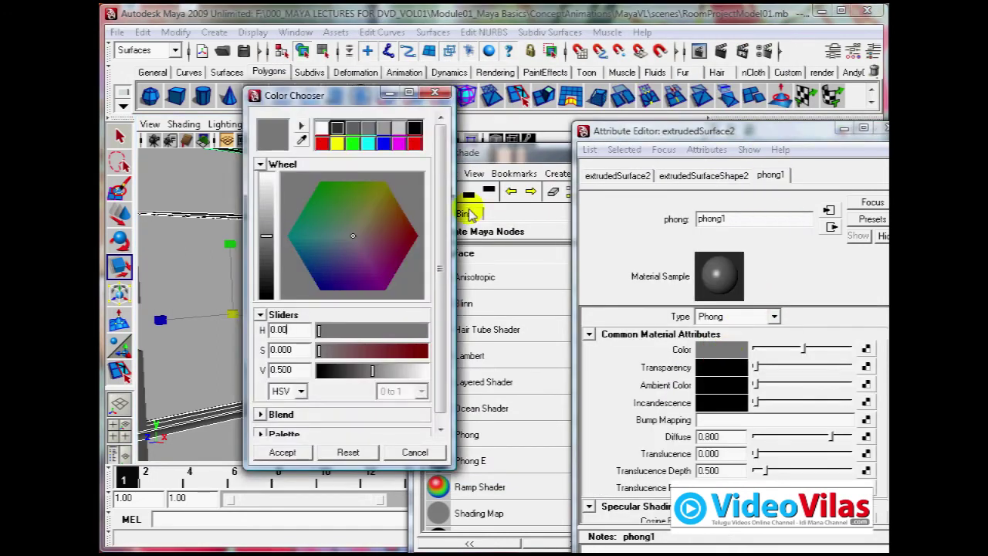
left_click(343, 133)
left_click(298, 450)
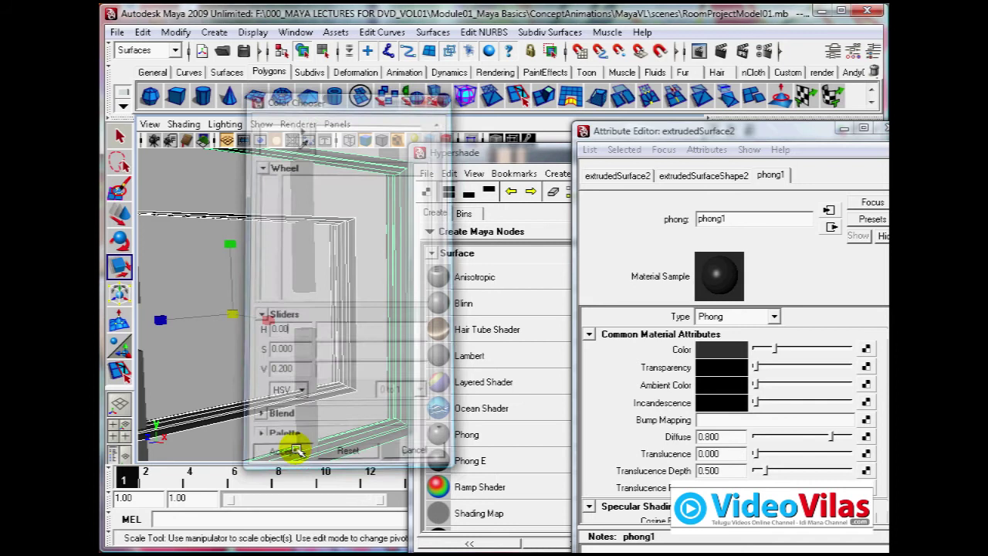
left_click(254, 260)
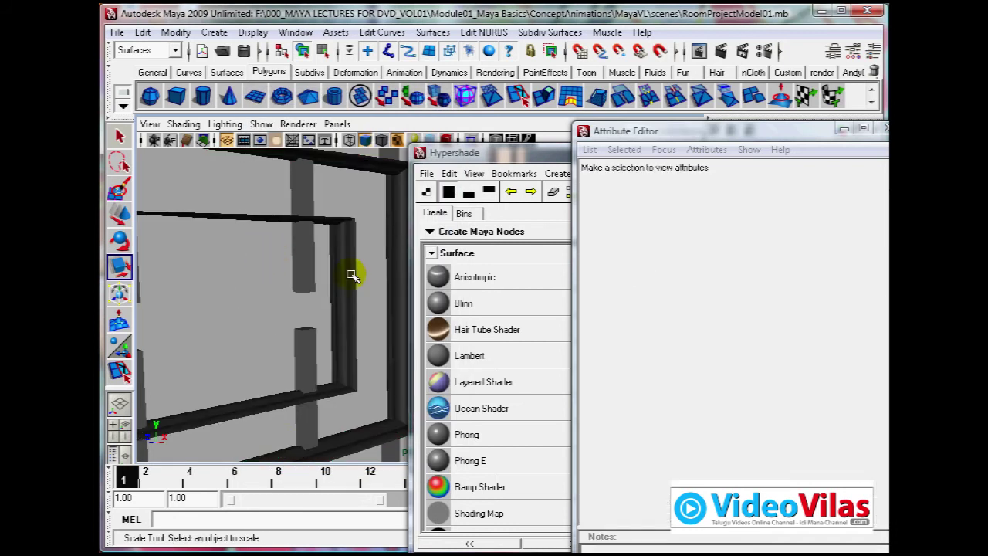
left_click(723, 52)
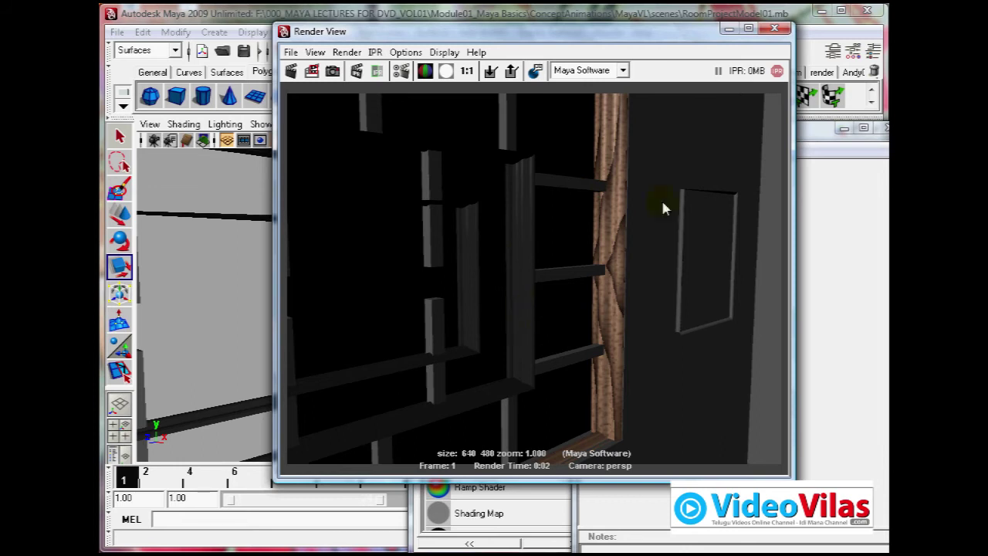
left_click(775, 29)
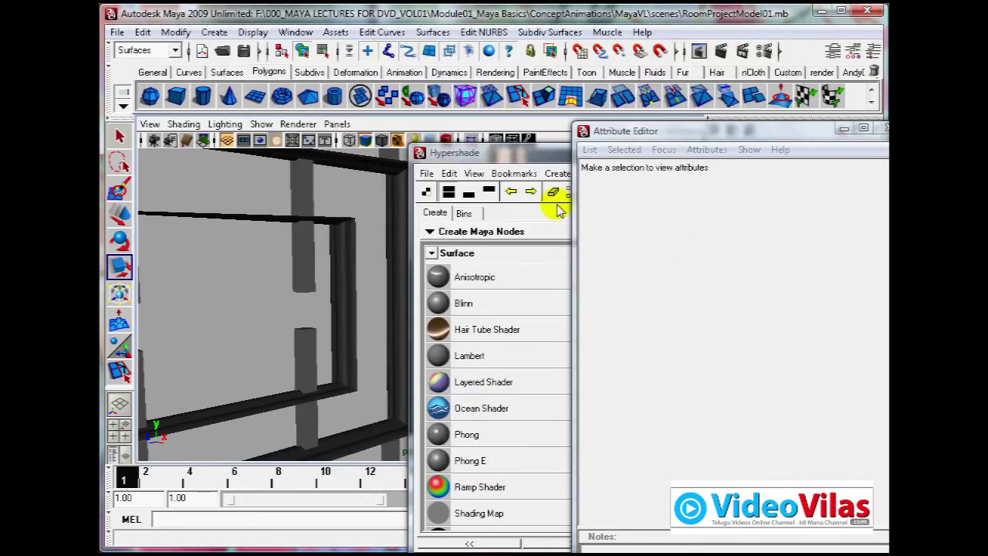
- Select the innermost frame, set its phong1 color to brown (H 34.04, S 0.674, V 0.529) and render the view
left_click(340, 241)
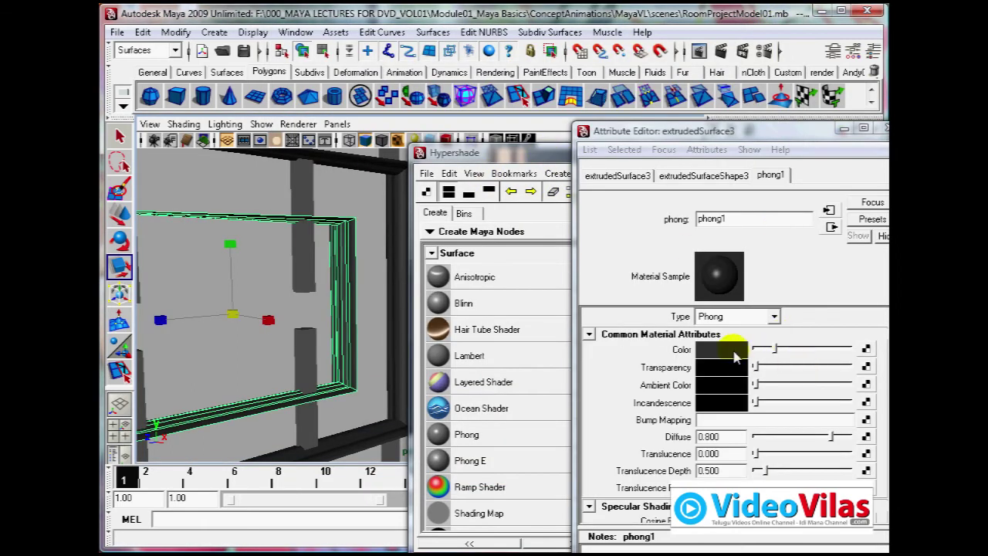
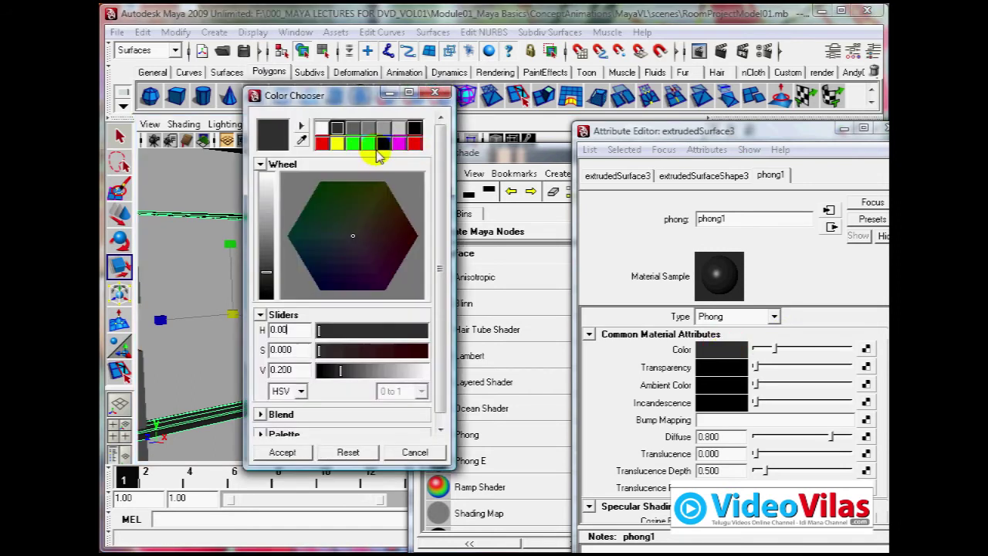
left_click_drag(342, 245, 325, 248)
left_click_drag(348, 95, 570, 77)
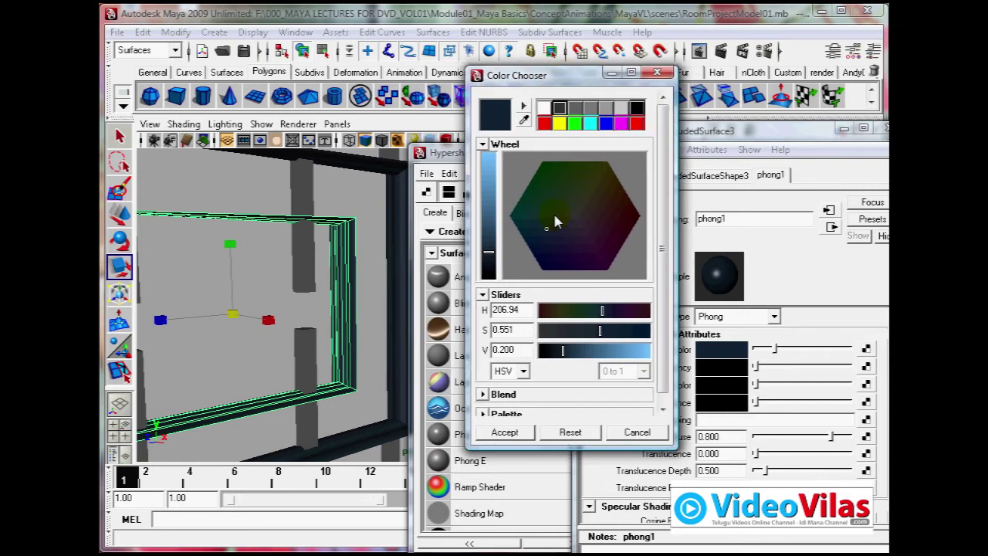
mouse_move(592, 209)
left_mouse_down()
mouse_move(603, 204)
mouse_move(606, 220)
left_mouse_up()
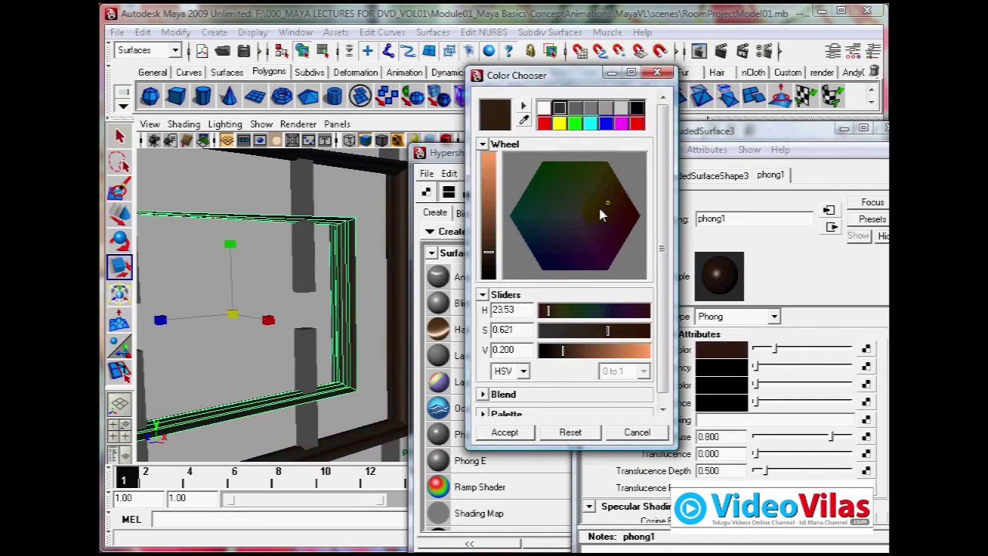
left_click_drag(489, 220, 493, 214)
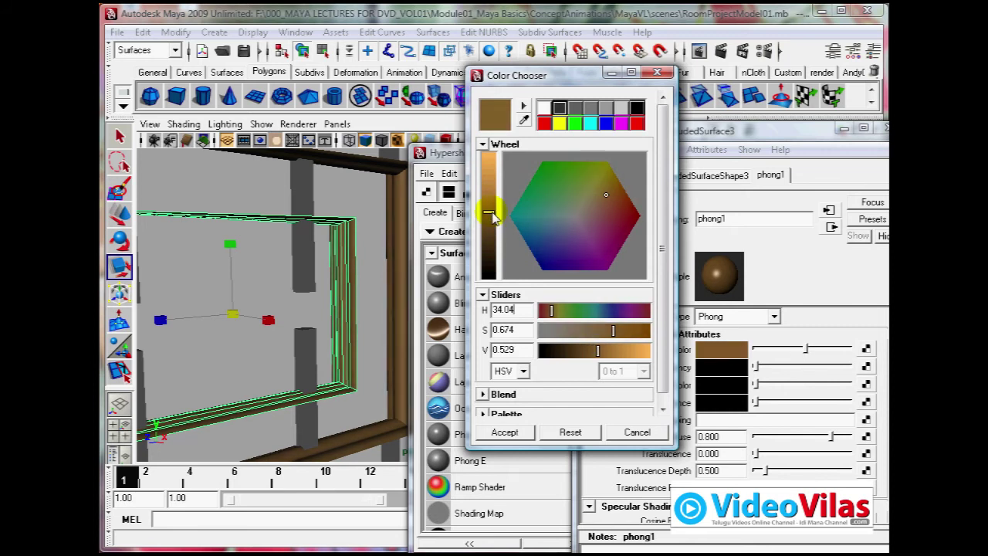
left_click(719, 51)
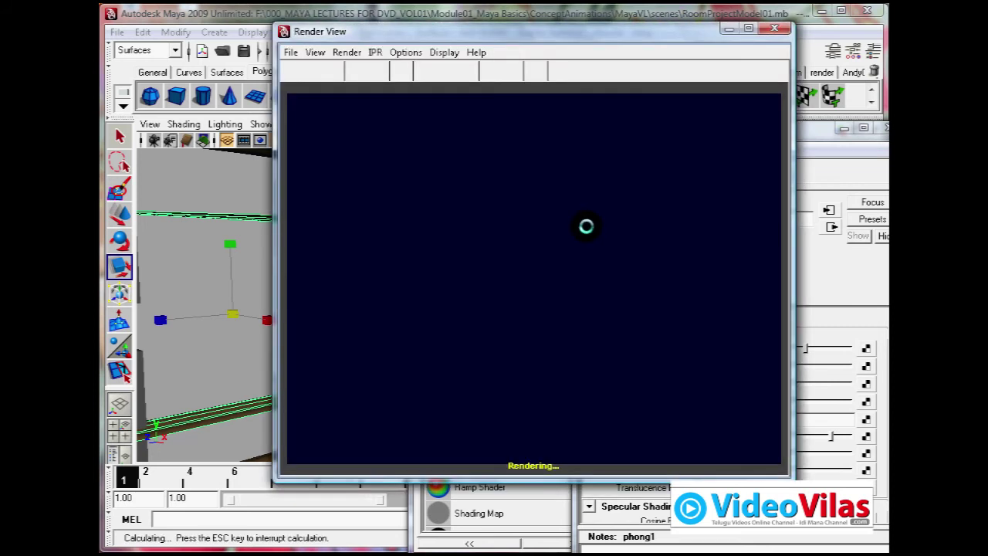
left_click(816, 130)
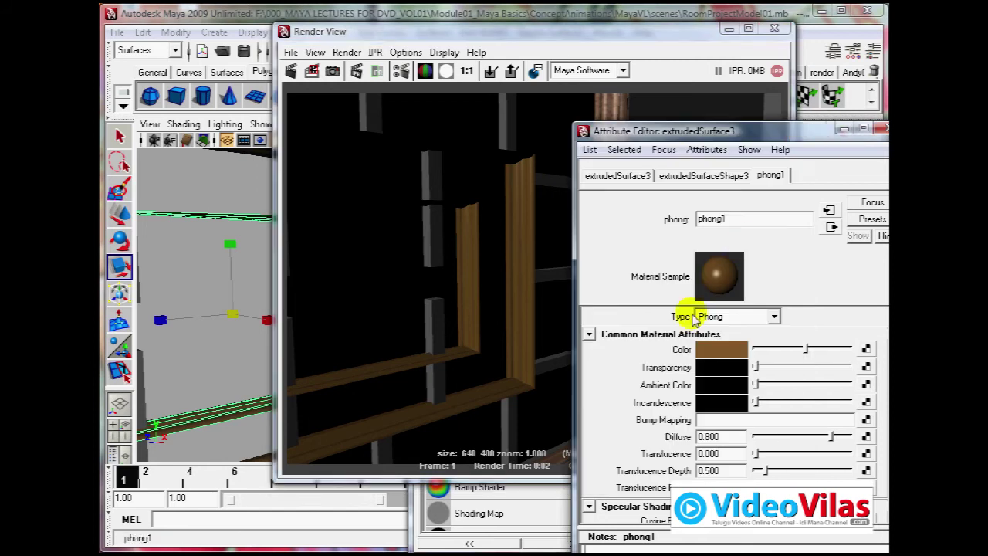
left_click_drag(595, 44, 440, 63)
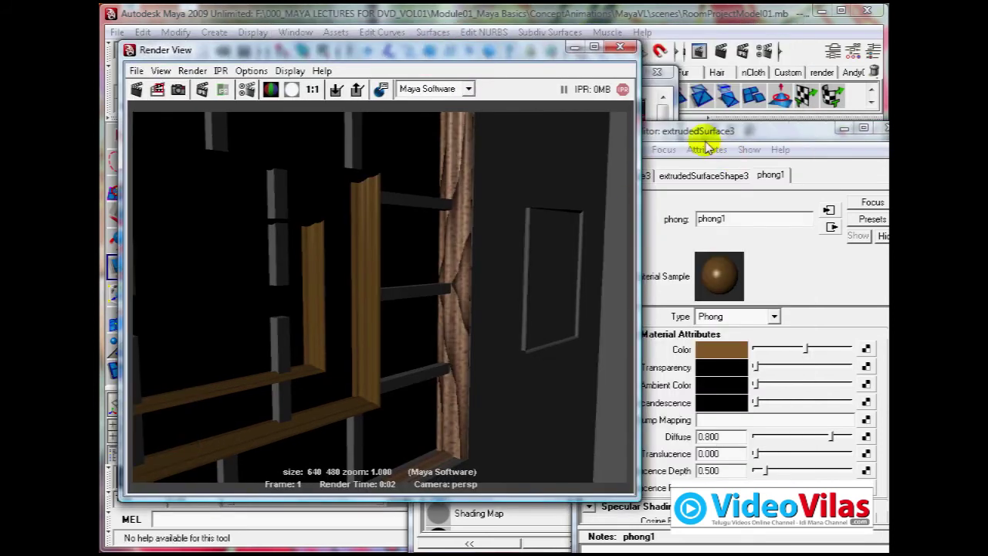
- Change the phong1 color to a light orange-brown (H 23.05, S 0.525, V 0.960) and render the view again
left_click(647, 93)
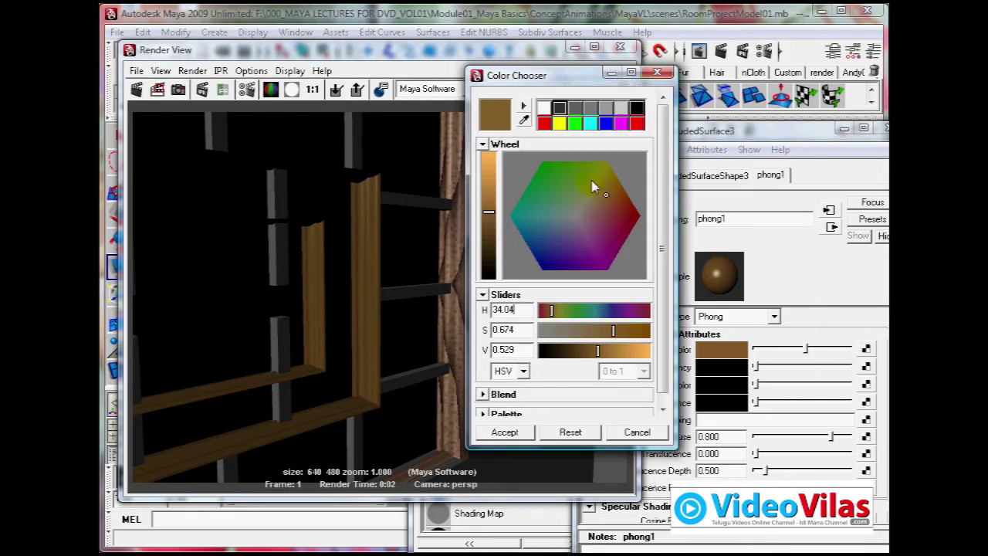
mouse_move(608, 197)
left_mouse_down()
mouse_move(524, 202)
mouse_move(495, 168)
left_mouse_up()
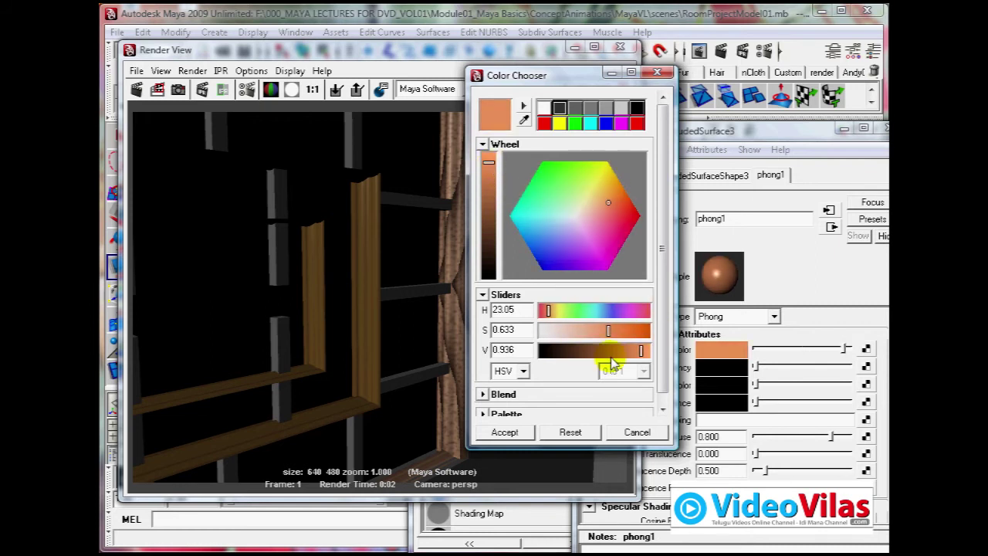
left_click_drag(607, 332, 597, 332)
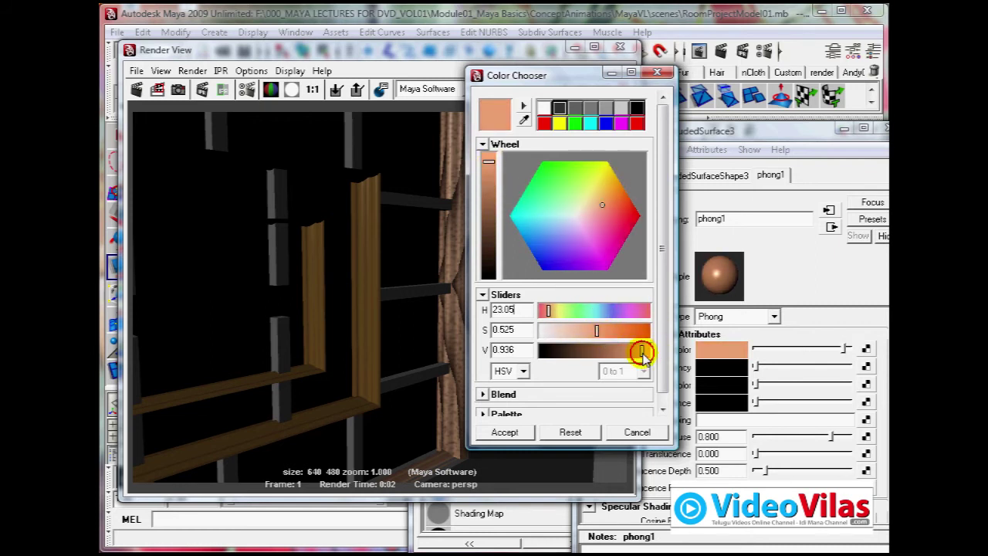
left_click(428, 49)
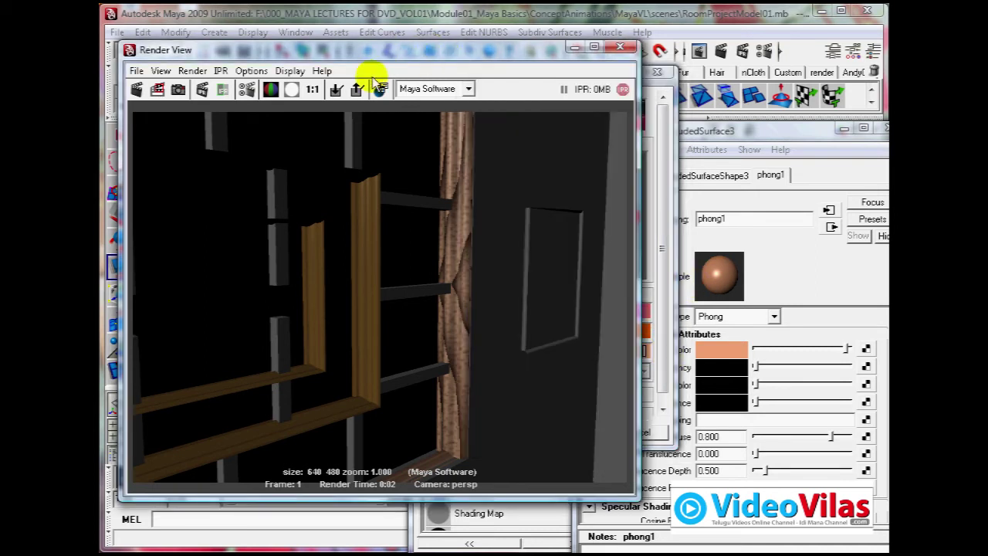
left_click(136, 90)
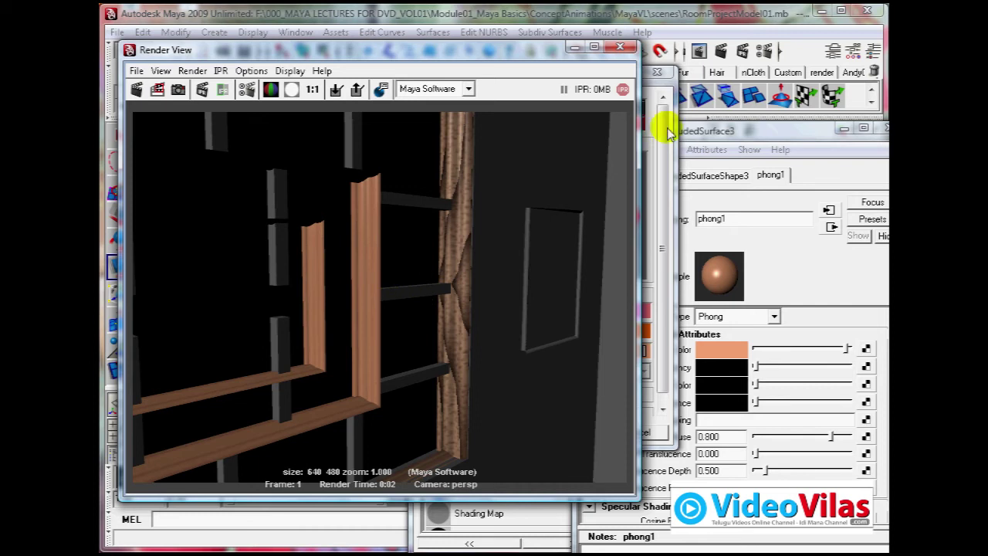
- Darken the phong1 color to value 0.726, render the frames, and close the render, color and attribute windows
left_click(750, 130)
left_click(729, 349)
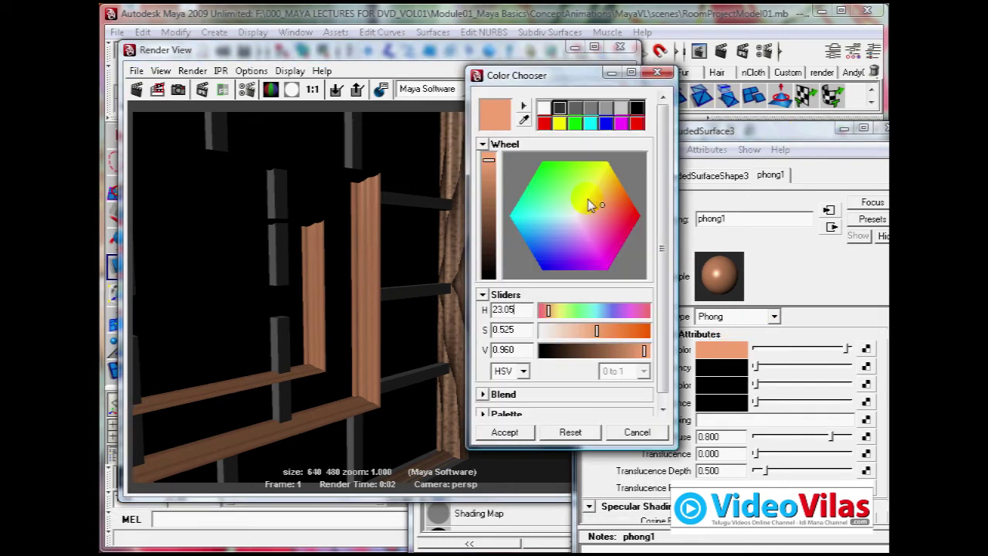
left_click_drag(483, 176, 489, 188)
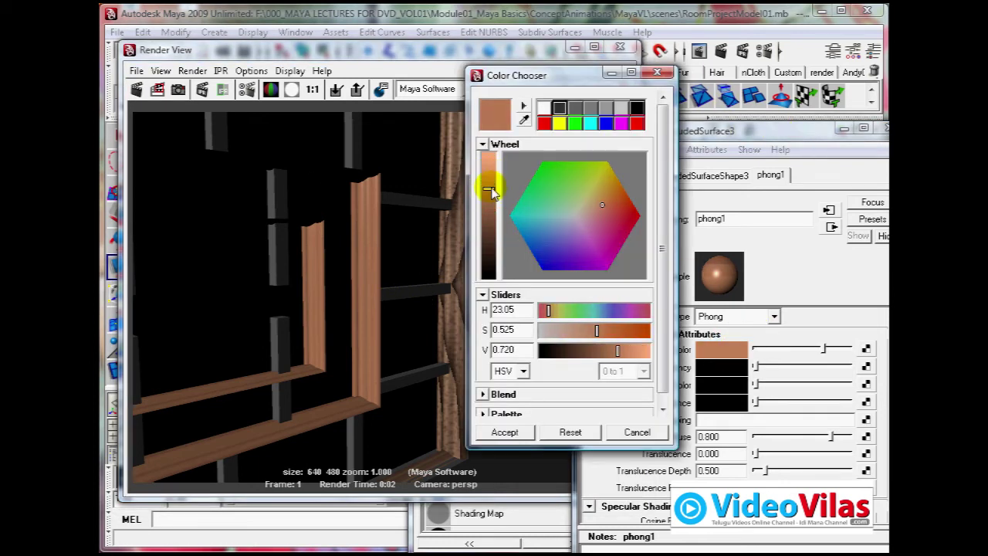
left_click(227, 52)
left_click(136, 89)
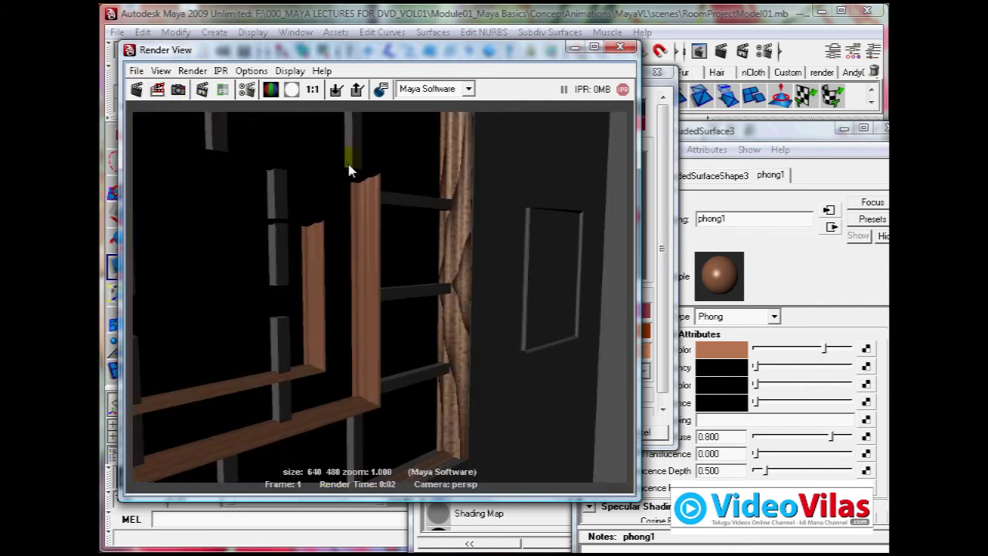
left_click(624, 49)
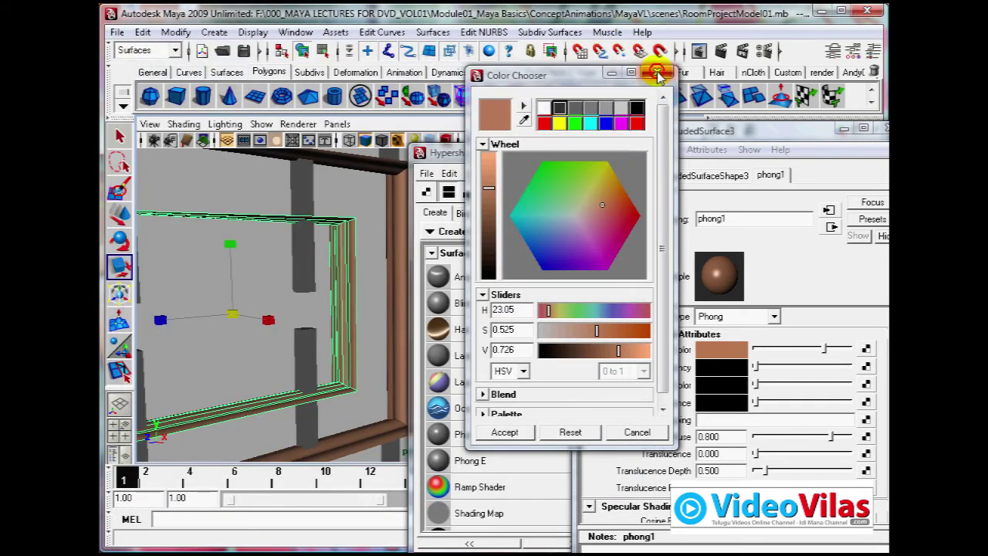
left_click(655, 73)
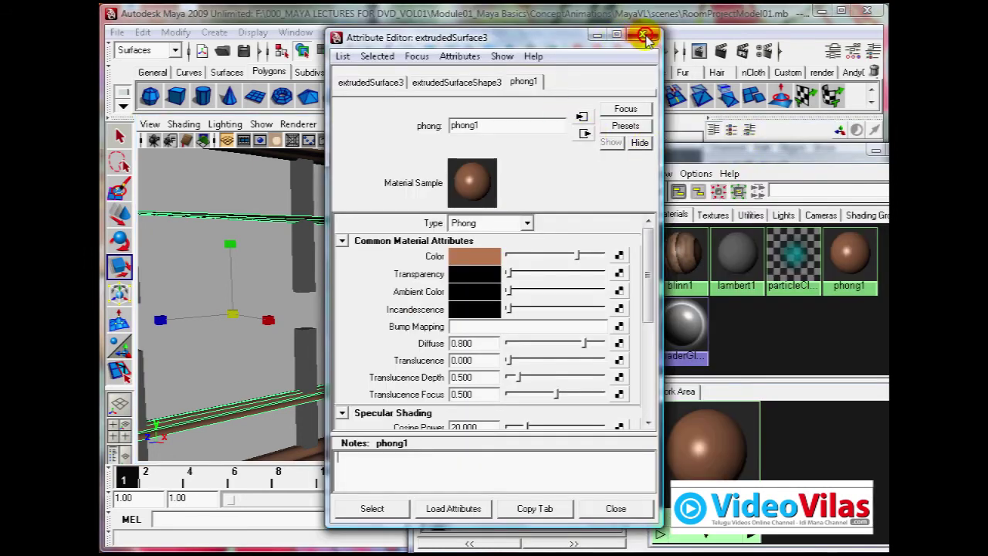
left_click(638, 36)
- Create a Lambert material and assign it to the three grey horizontal bars left of the window frames
left_click_drag(618, 152, 689, 96)
right_click_drag(382, 249, 380, 250, "alt")
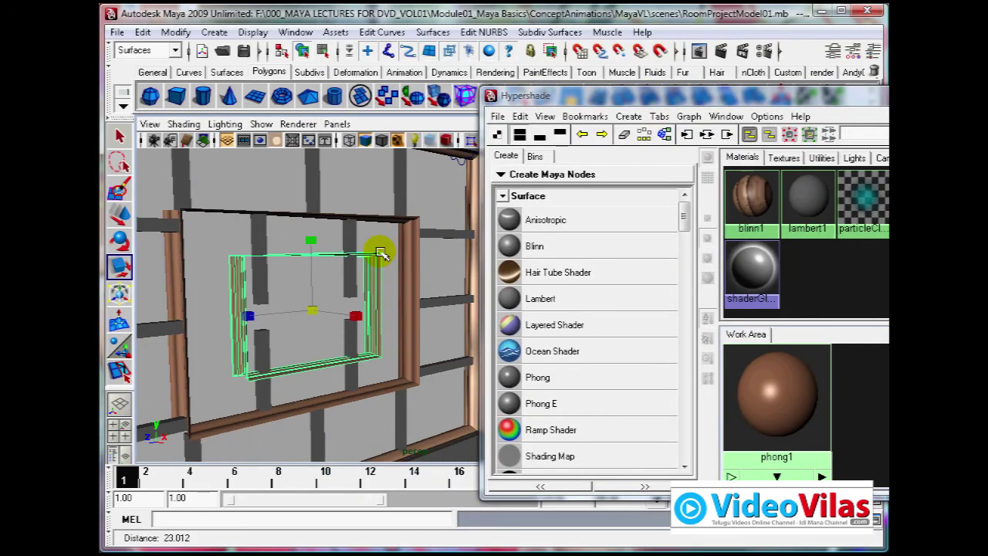
scroll(381, 253, "down", 3)
left_click_drag(331, 314, 352, 296, "alt")
scroll(315, 307, "down", 1)
scroll(315, 308, "down", 2)
scroll(337, 296, "up", 3)
left_click_drag(209, 202, 222, 433)
left_click(205, 186)
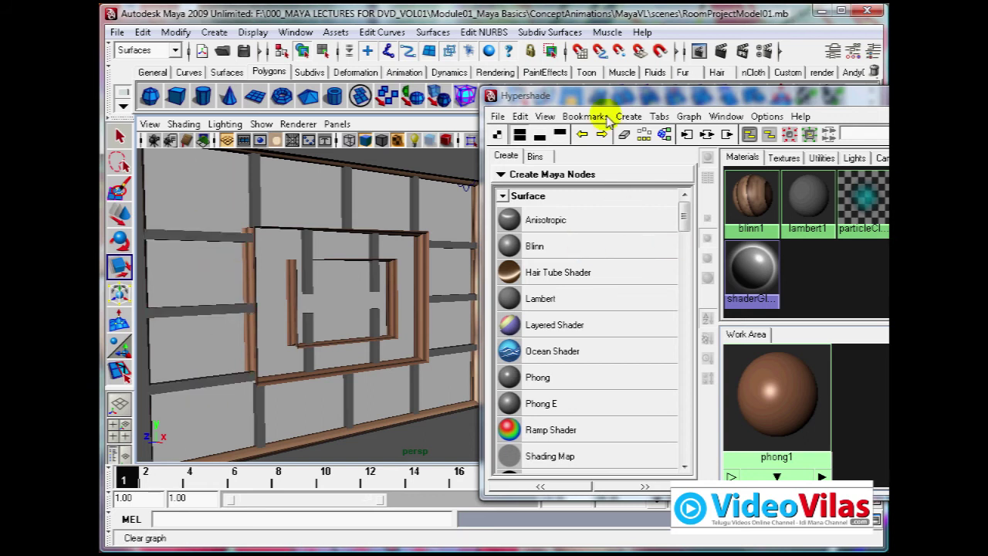
left_click_drag(602, 94, 508, 63)
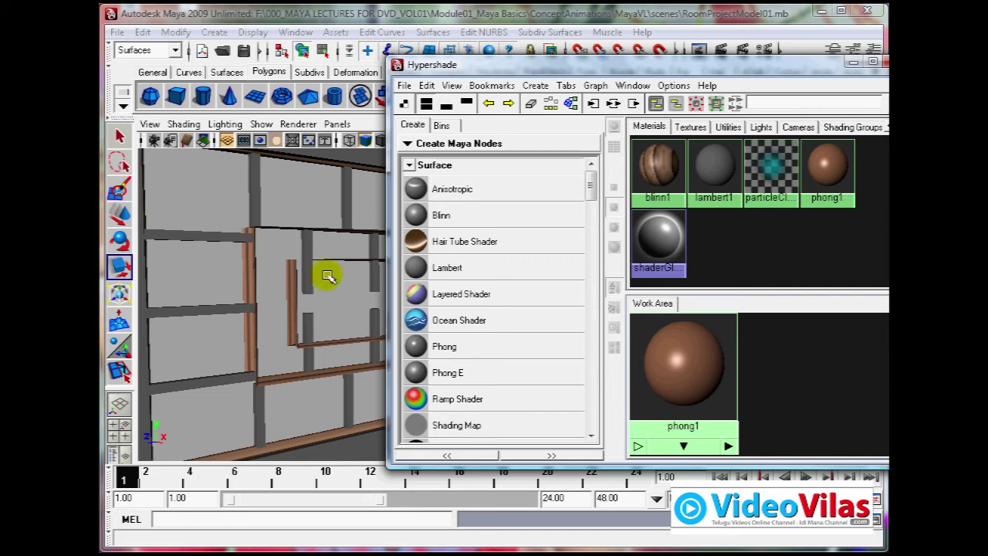
left_click(419, 268)
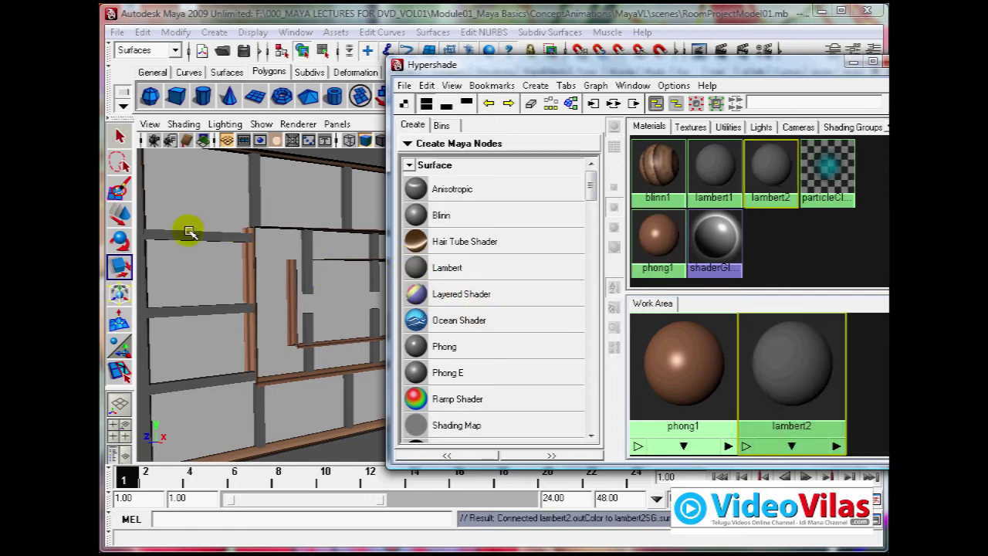
left_click_drag(190, 208, 202, 406)
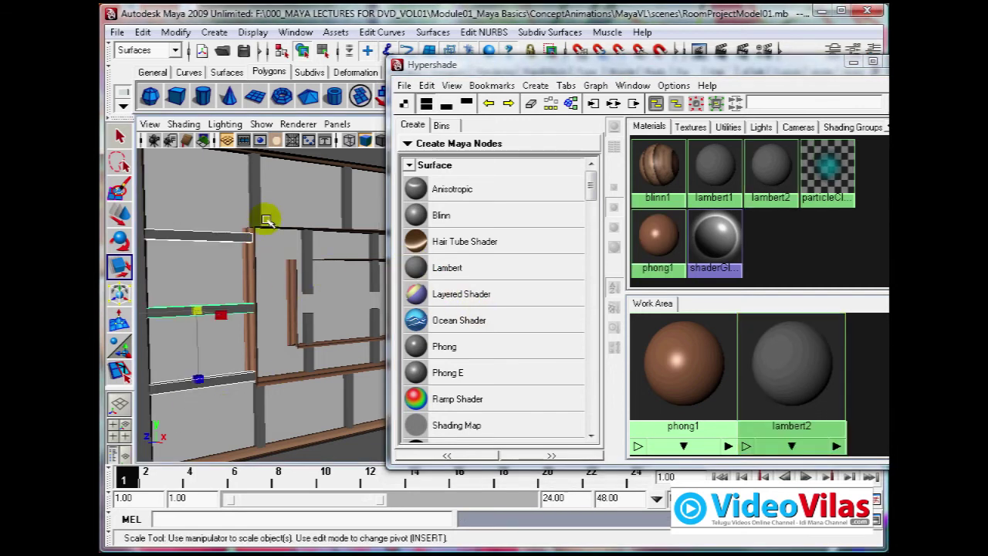
right_click_drag(747, 348, 740, 313)
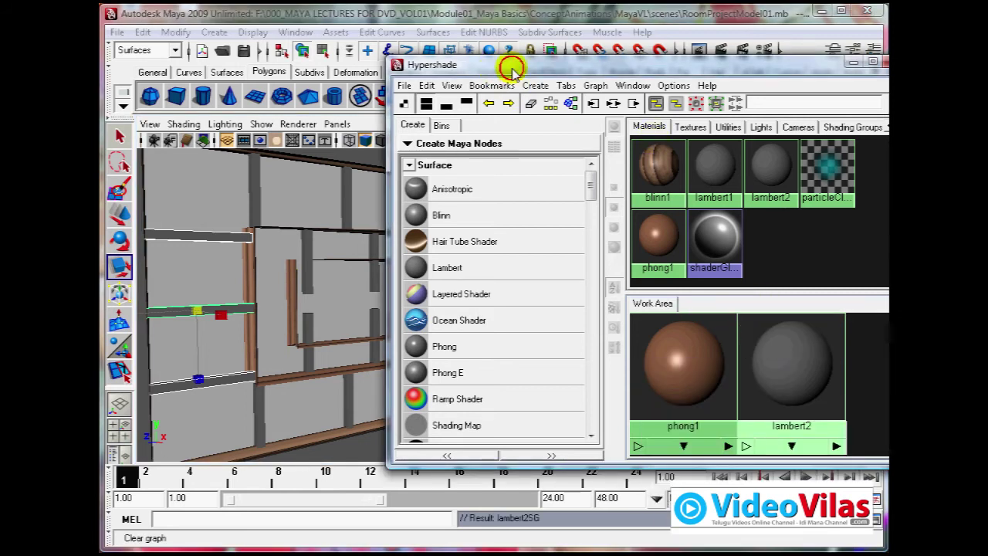
- Select the remaining grey bars above, inside, right of and below the window frames and assign lambert2 to them
left_click_drag(512, 67, 681, 75)
left_click_drag(238, 185, 418, 204)
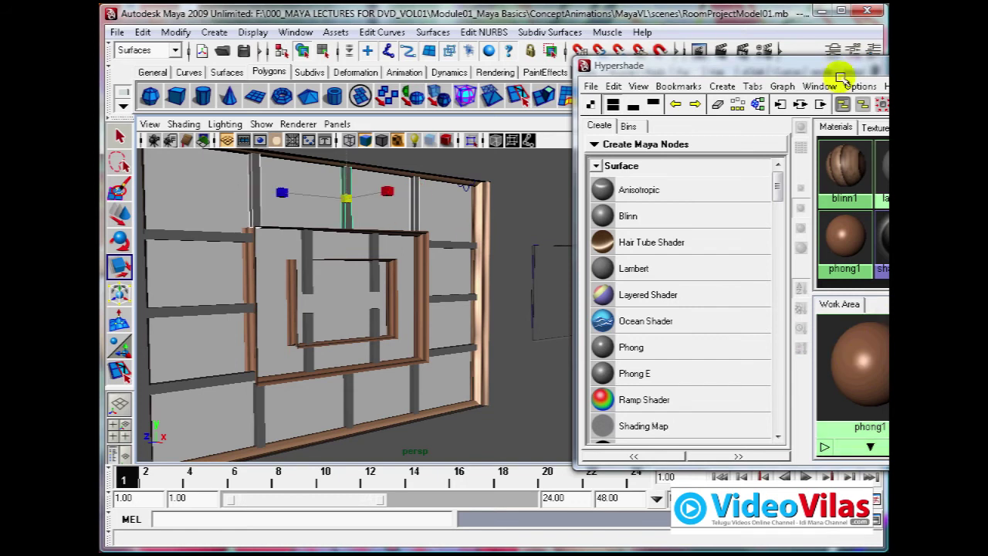
left_click(309, 245, "shift")
left_click(372, 245, "shift")
left_click_drag(455, 238, 445, 363)
left_click_drag(423, 423, 251, 402)
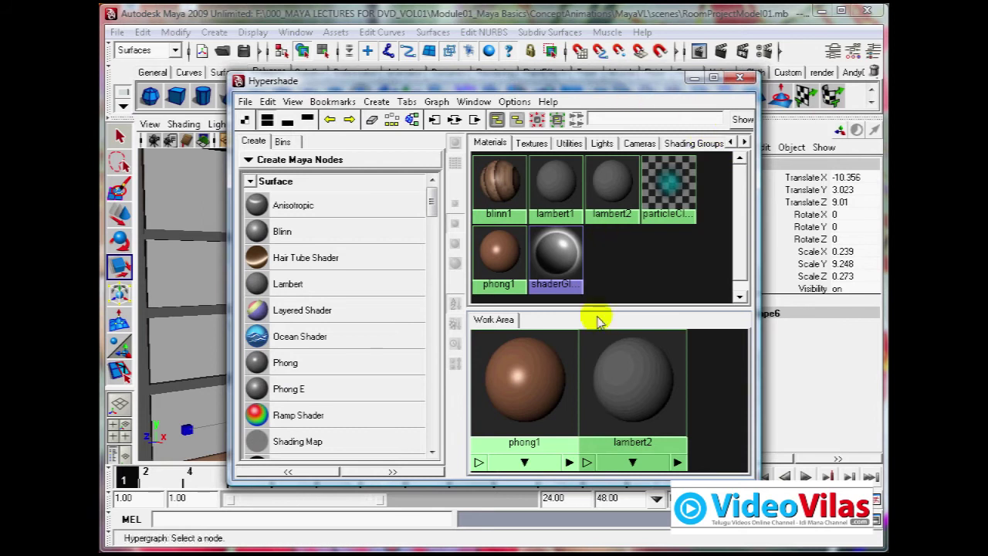
left_click(621, 384)
right_click_drag(621, 383, 629, 311)
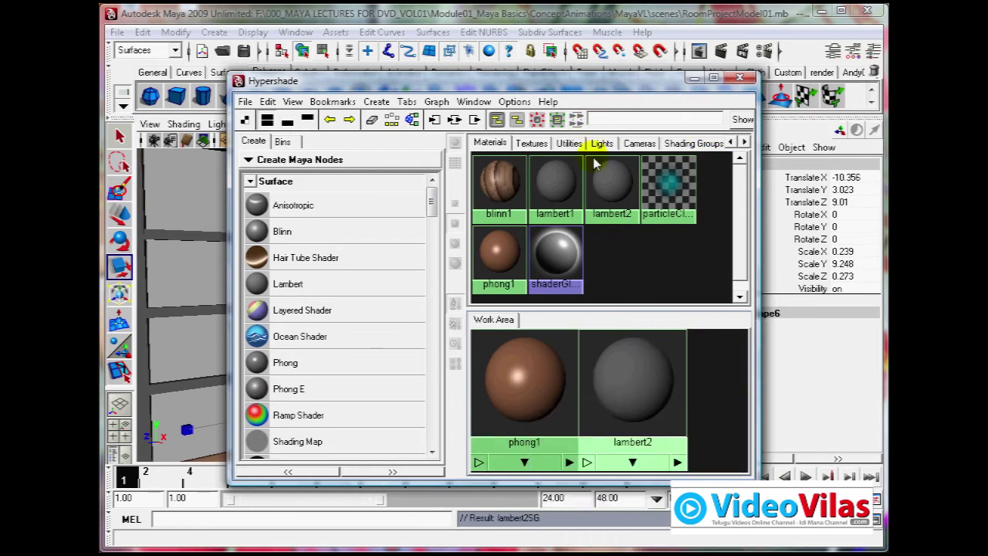
- Map a Cloud 3D texture to the color attribute of the lambert2 material
double_click(633, 380)
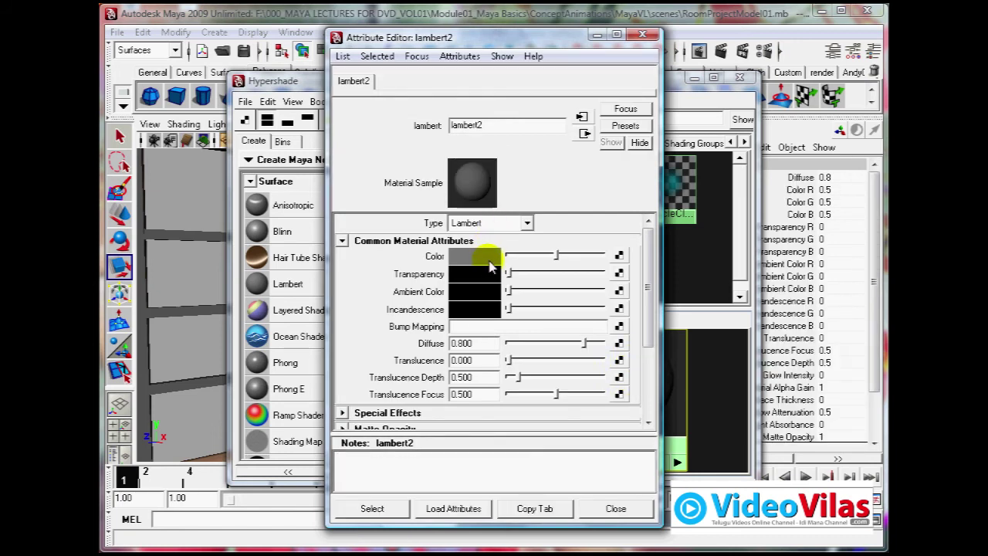
left_click(619, 256)
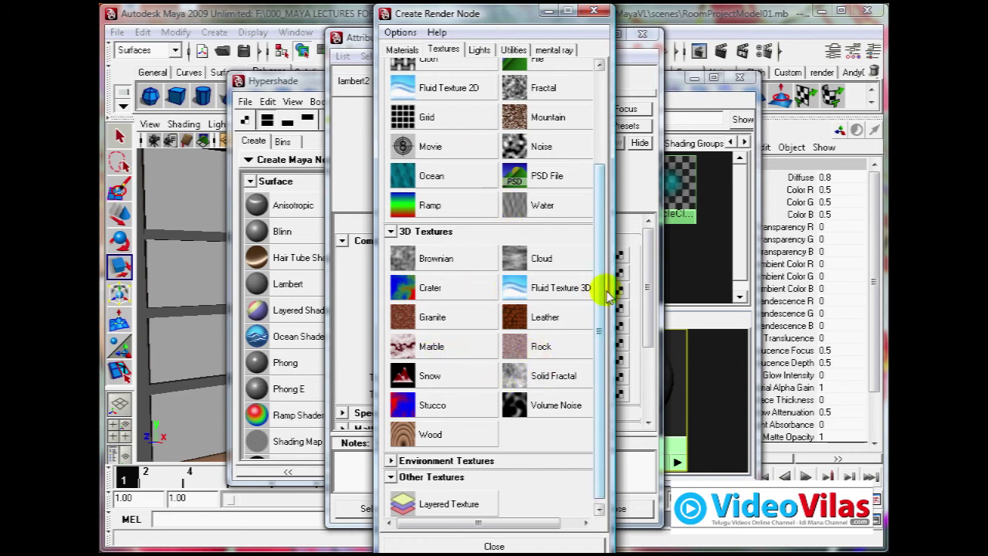
left_click_drag(606, 286, 603, 203)
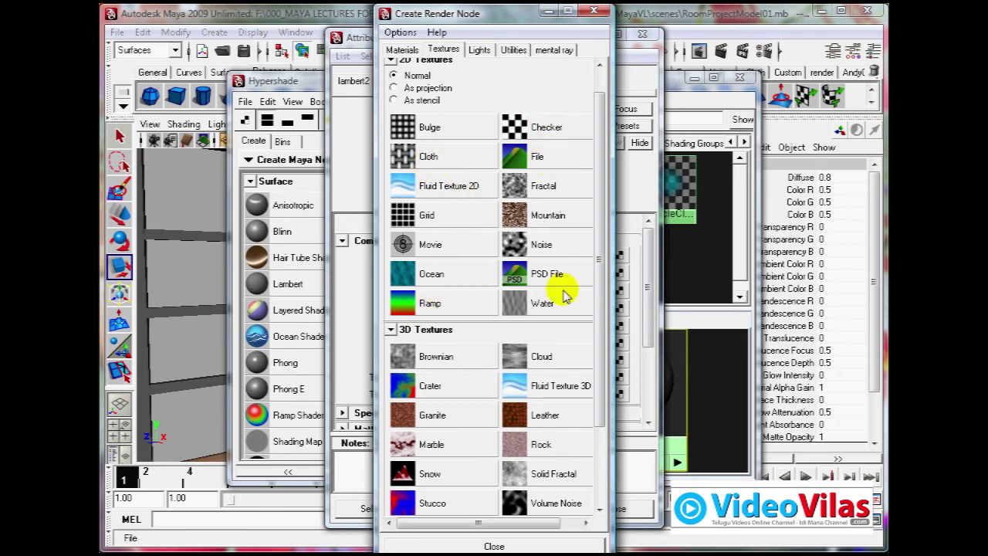
left_click_drag(598, 330, 591, 348)
left_click(589, 328)
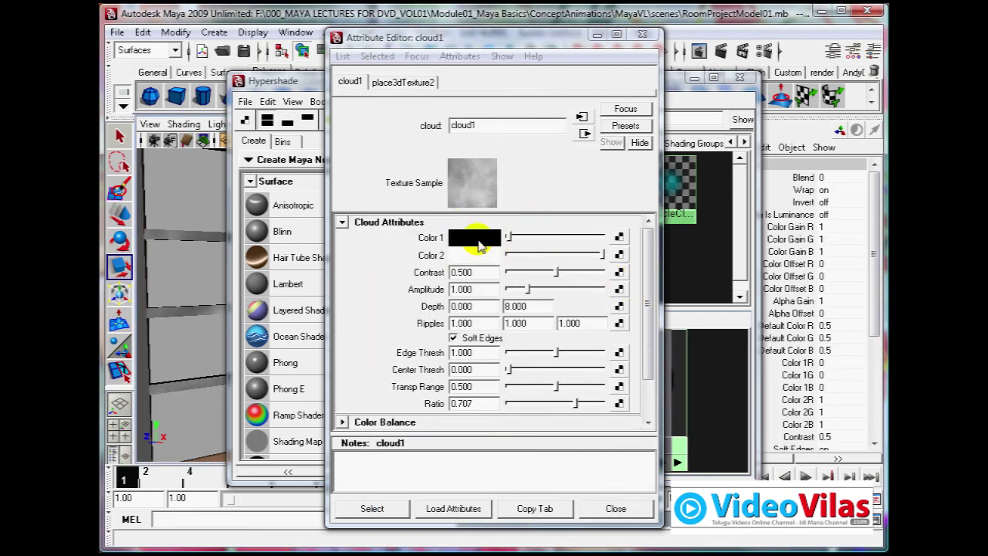
- Set Color 1 of the cloud texture to a light orange (H 29.52, S 0.565, V 1.000)
left_click(479, 244)
left_click(493, 199)
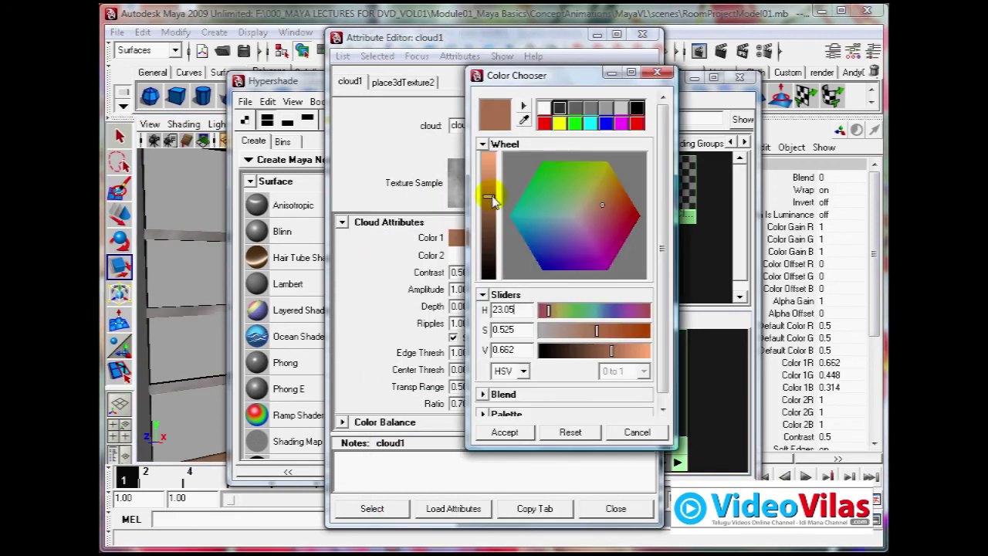
left_click(607, 123)
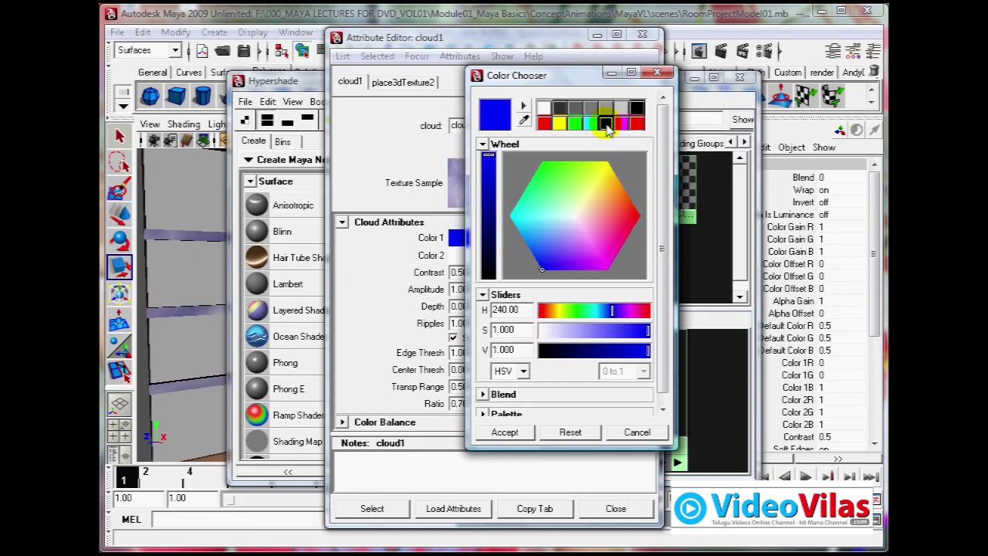
left_click(606, 201)
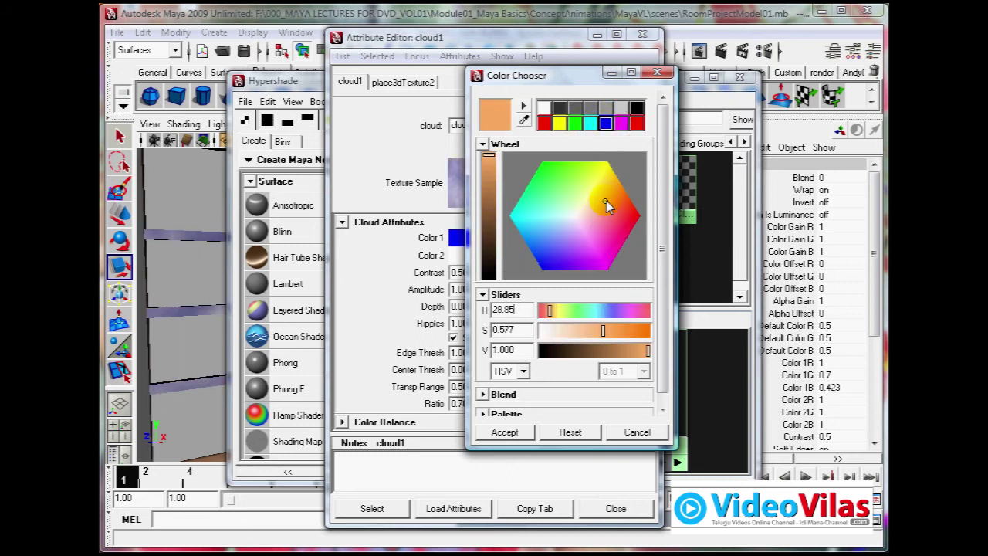
left_click(613, 193)
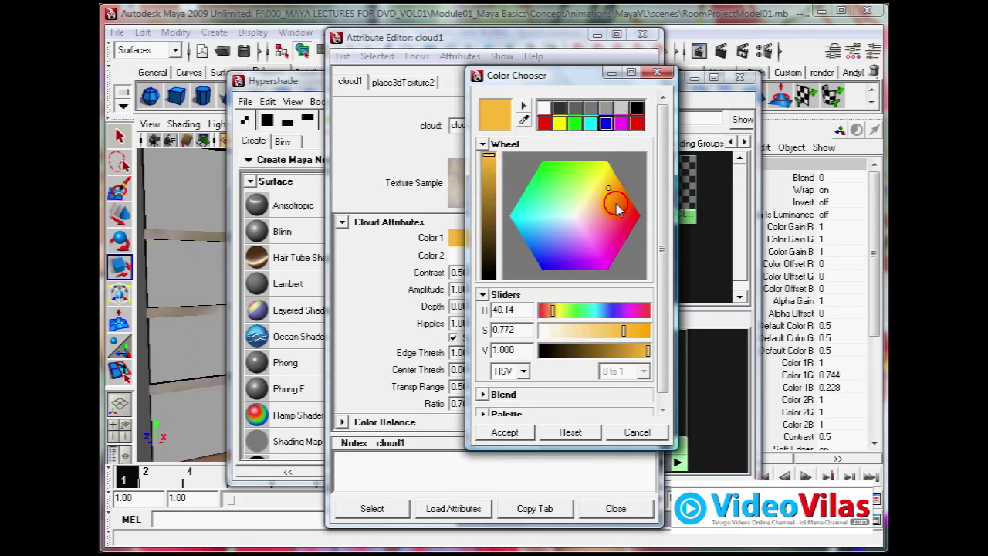
left_click(617, 205)
left_click(620, 197)
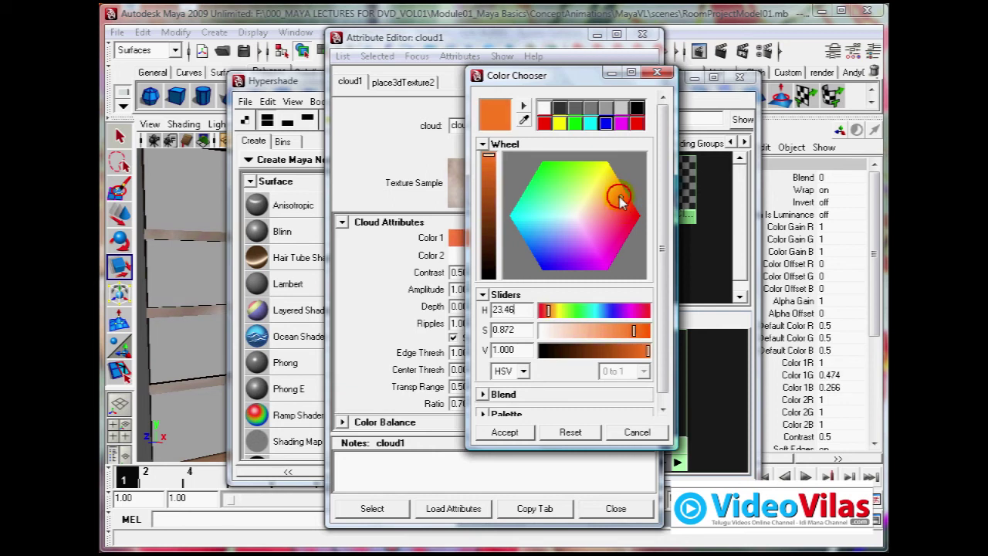
left_click(604, 202)
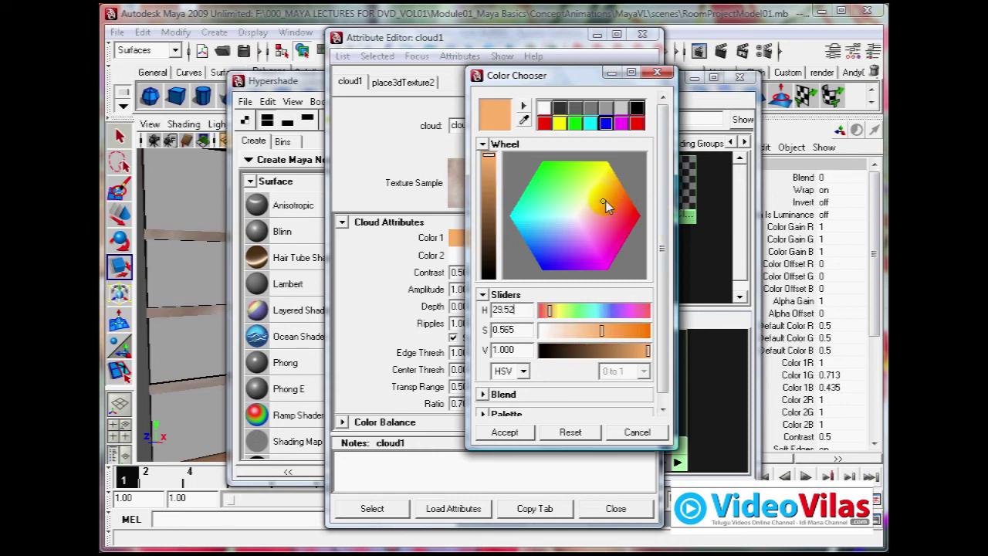
left_click(512, 433)
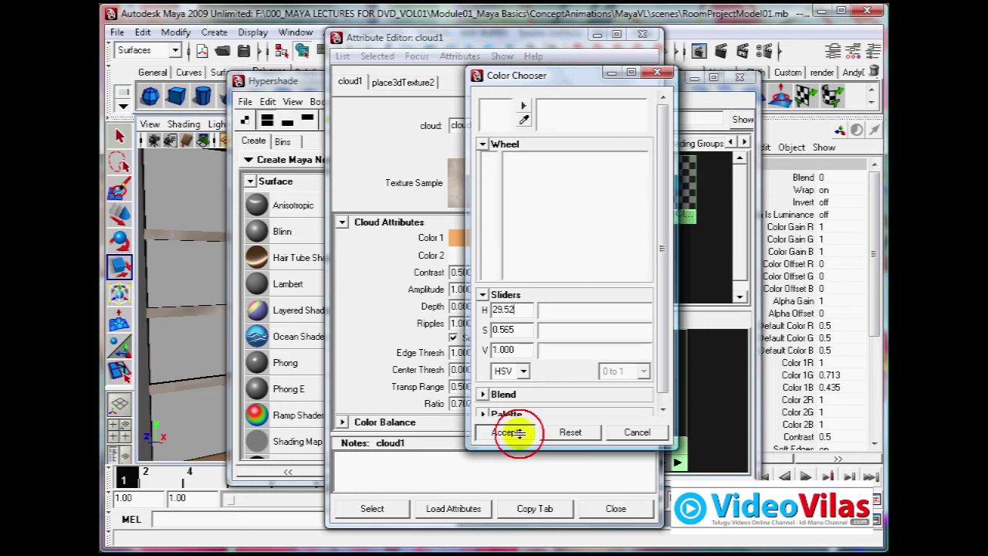
- Set Color 2 of the cloud texture to a pale orange (R 1, G 0.841, B 0.573) and close the attribute and material editors
left_click(615, 145)
left_click(473, 255)
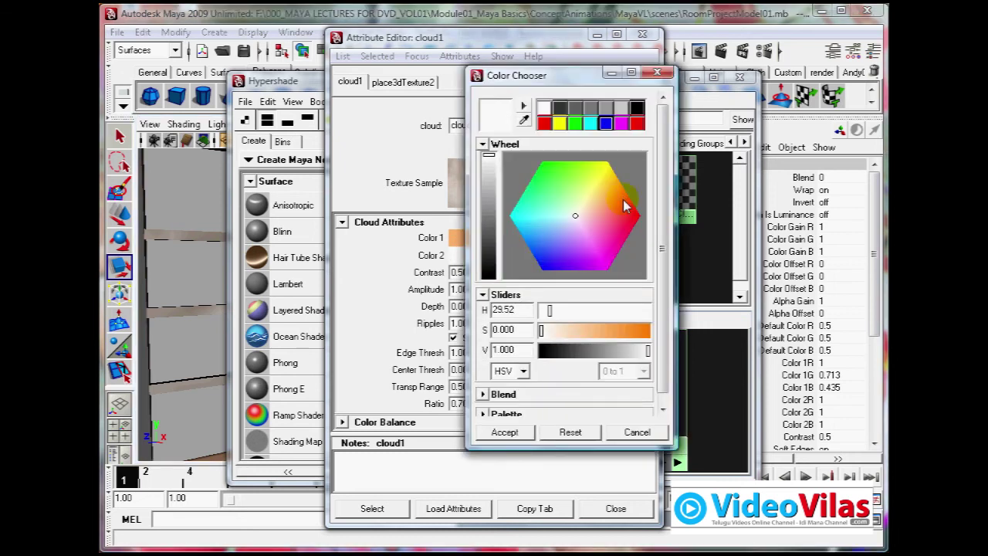
left_click(591, 197)
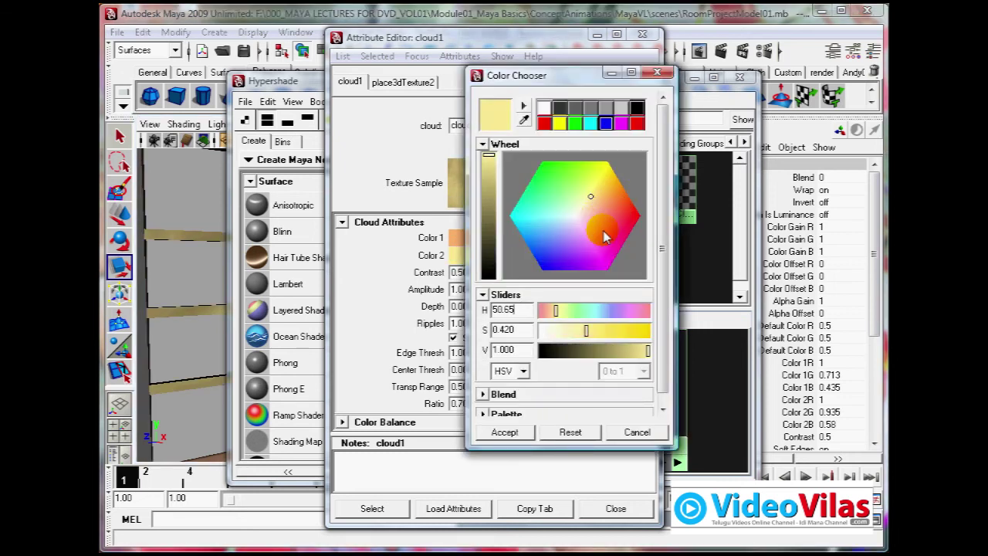
left_click(607, 209)
left_click(617, 204)
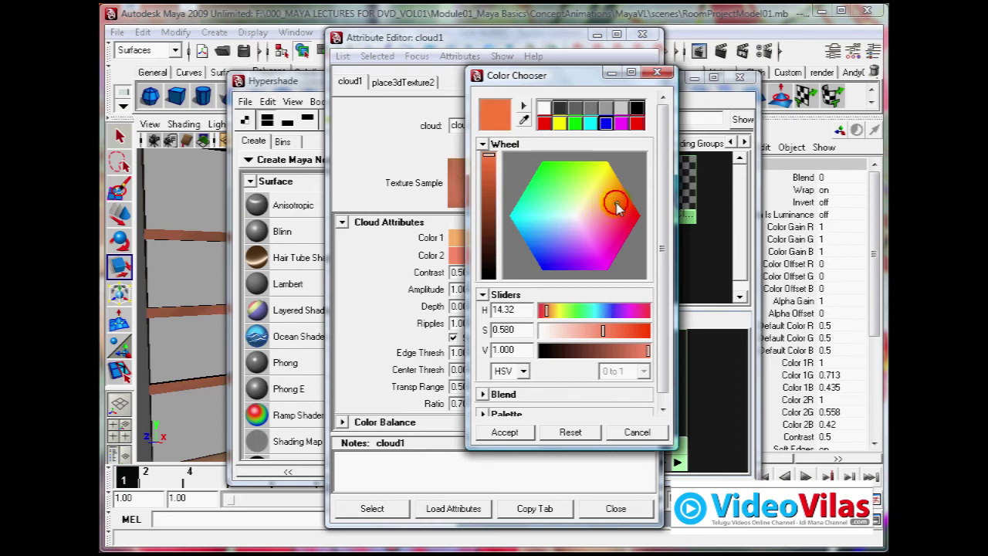
left_click(609, 187)
left_click(615, 193)
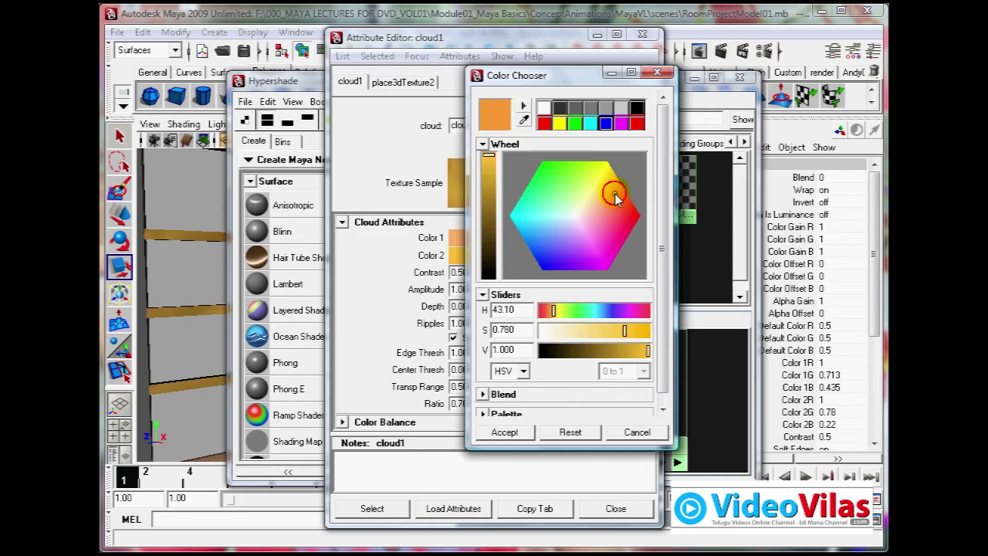
left_click(615, 202)
left_click(562, 194)
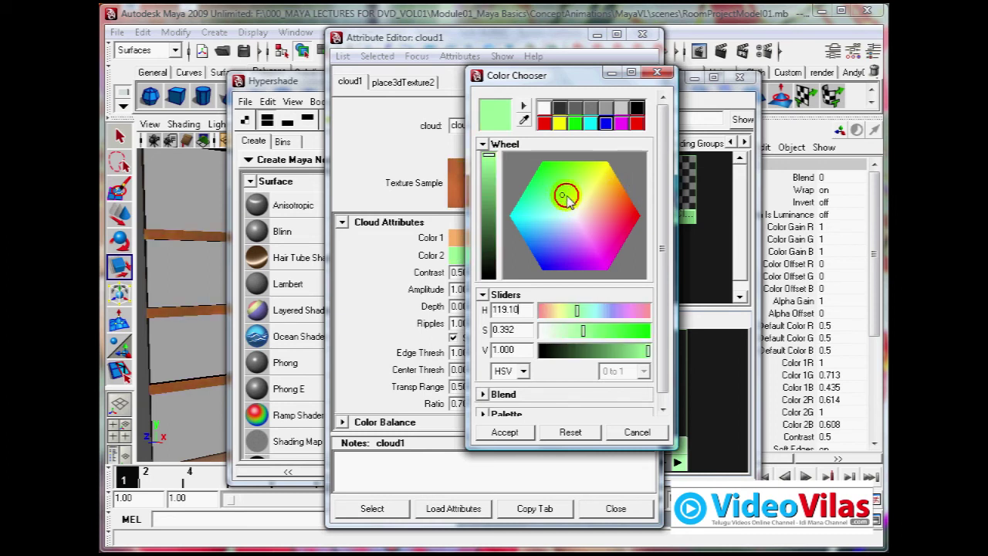
left_click(590, 209)
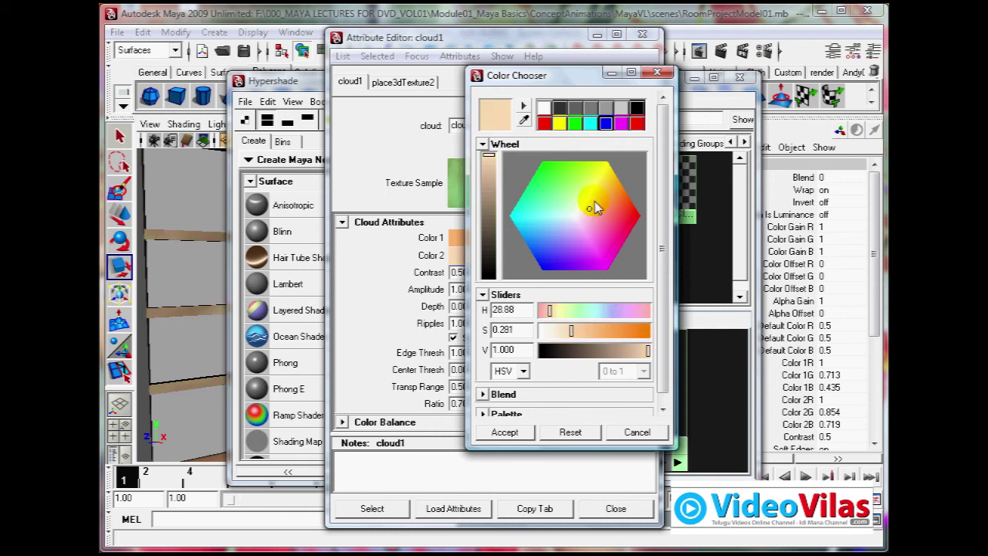
left_click(594, 202)
left_click(505, 432)
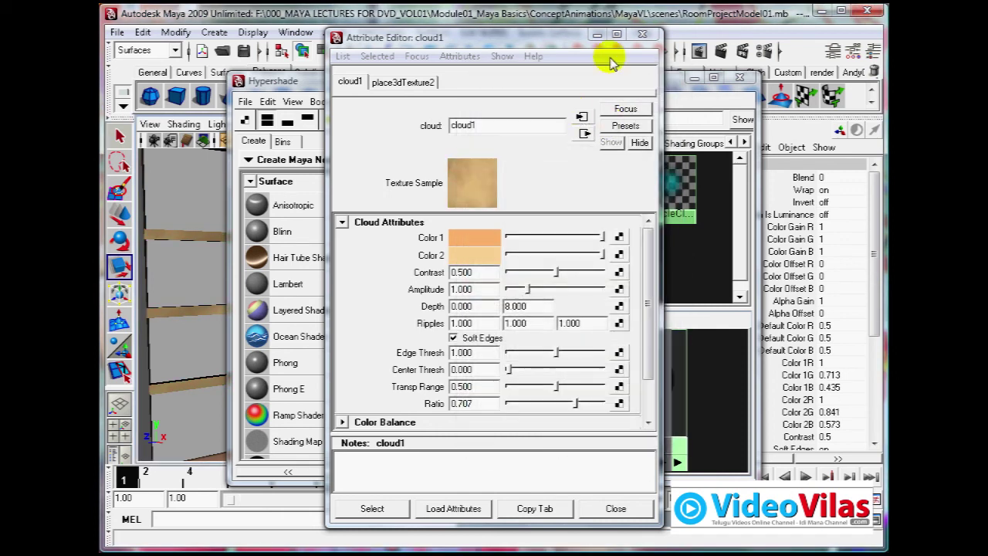
left_click(642, 34)
left_click(739, 78)
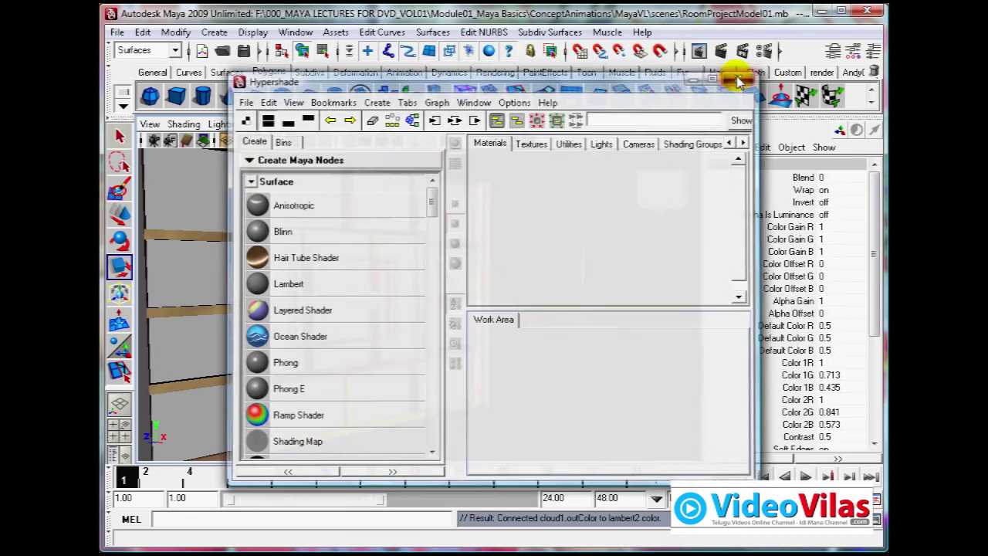
- Render a closer view of the window frames and bars, close the render, and clear the selection
left_click_drag(357, 339, 417, 328, "alt")
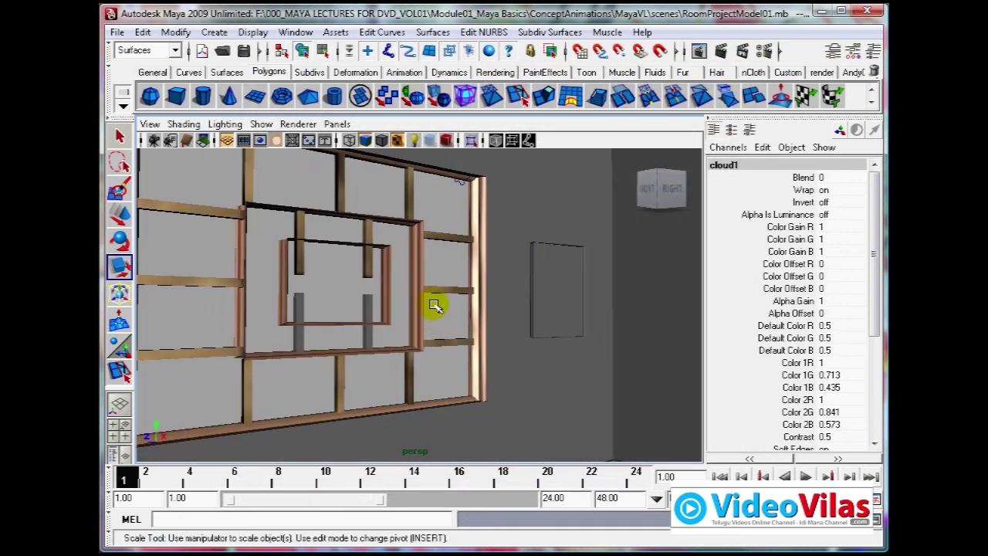
middle_click_drag(435, 304, 490, 333, "alt")
scroll(487, 334, "up", 3)
left_click_drag(460, 344, 389, 342, "alt")
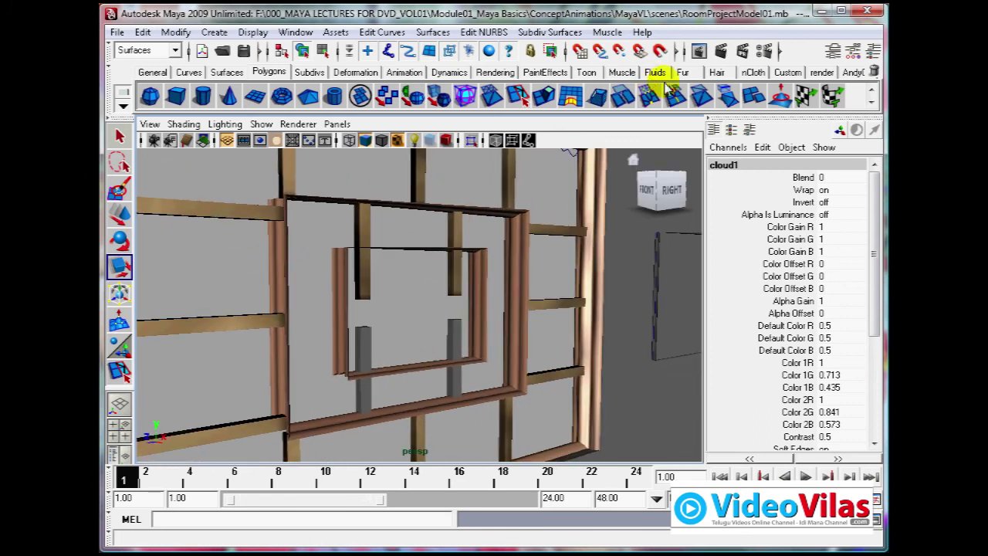
left_click(721, 51)
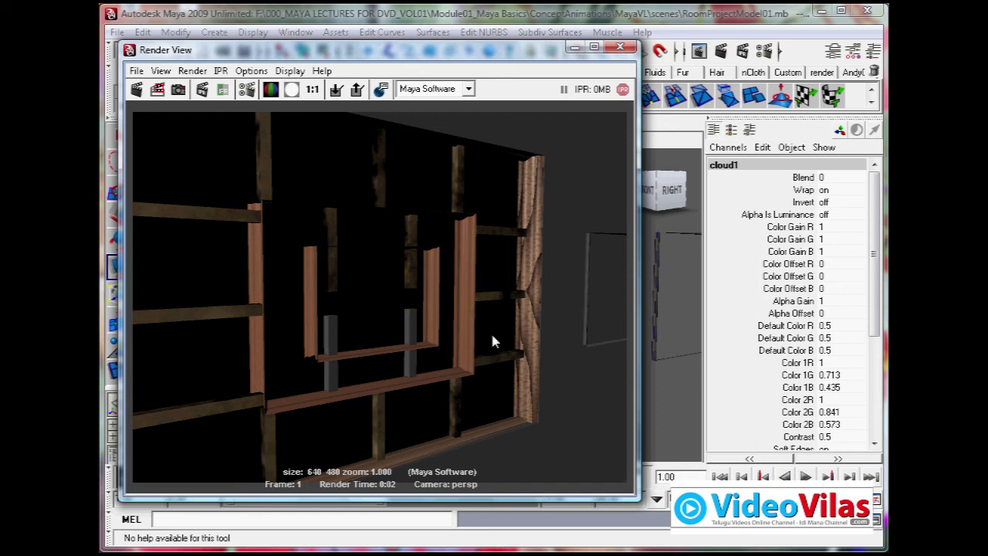
left_click(621, 51)
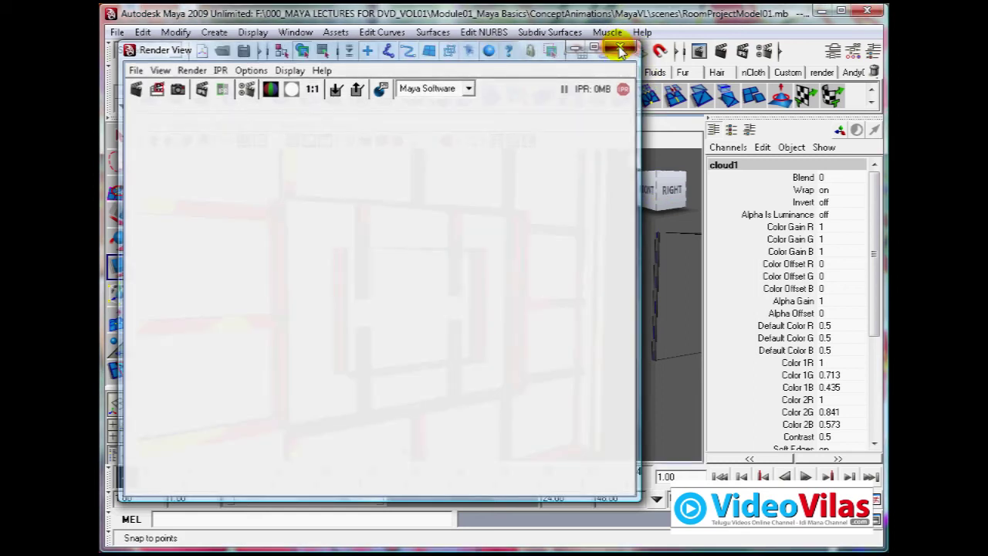
left_click(414, 287)
- Assign lambert2 to the two remaining grey vertical bars in the lower part of the inner window frame
left_click(292, 35)
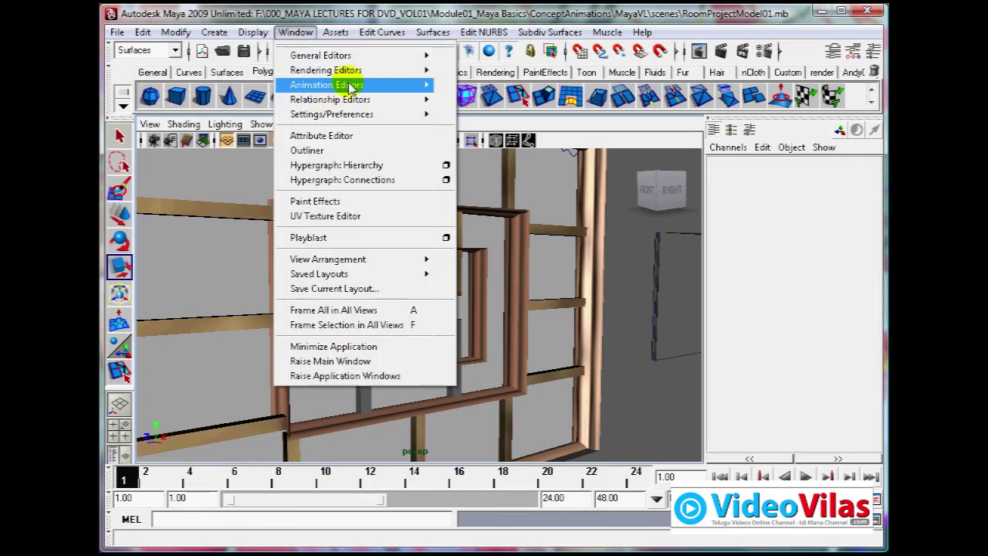
mouse_move(377, 70)
left_click(484, 109)
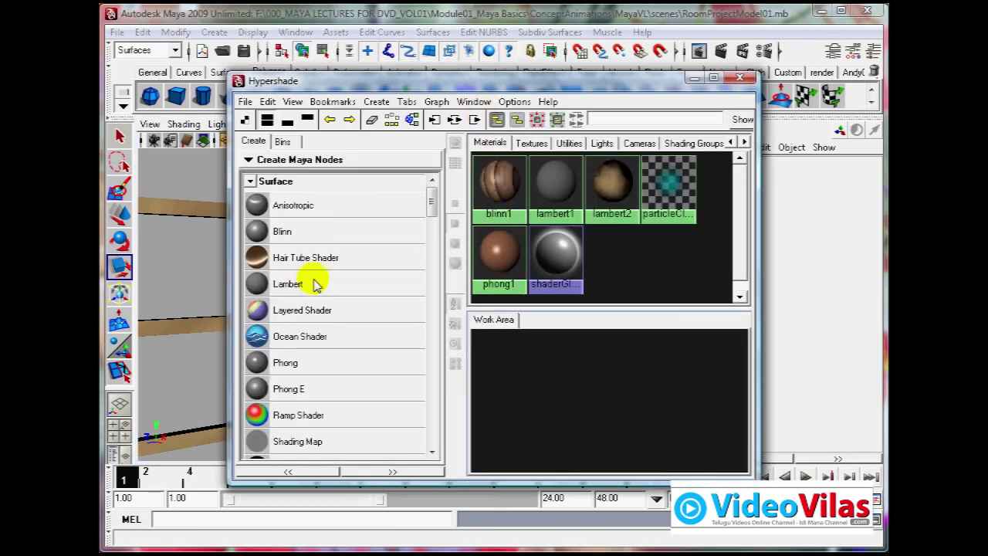
left_click_drag(408, 80, 619, 58)
left_click(358, 342)
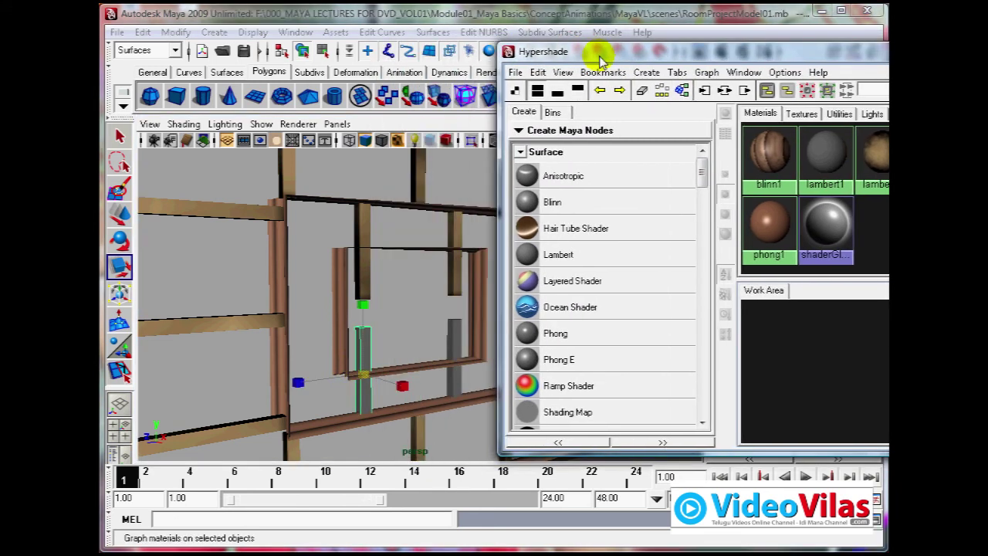
key("r")
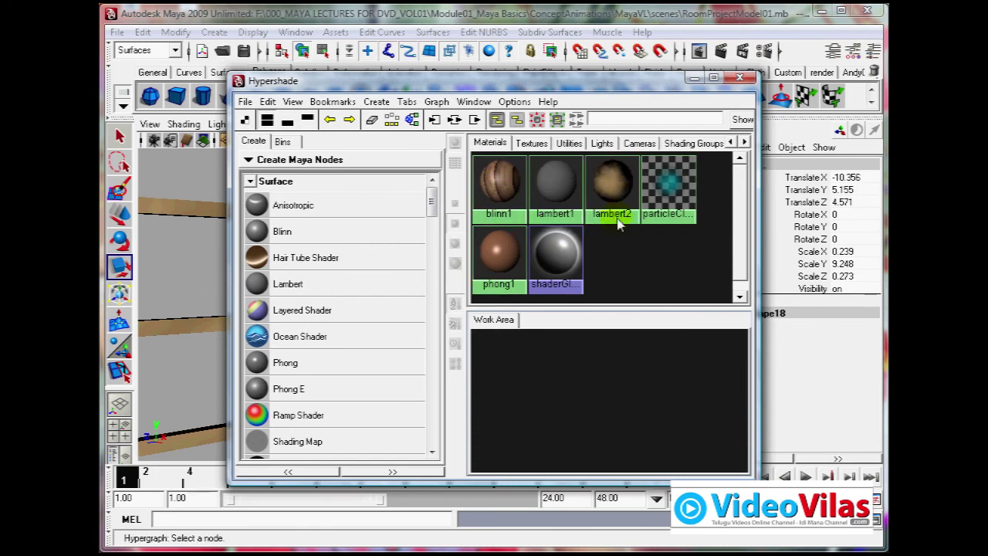
left_click(615, 176)
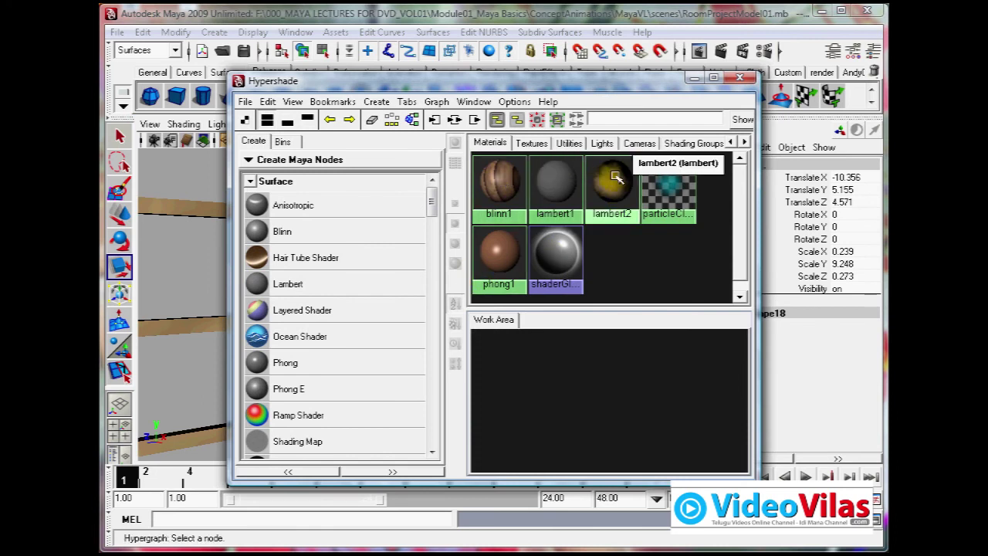
right_click_drag(612, 178, 585, 151)
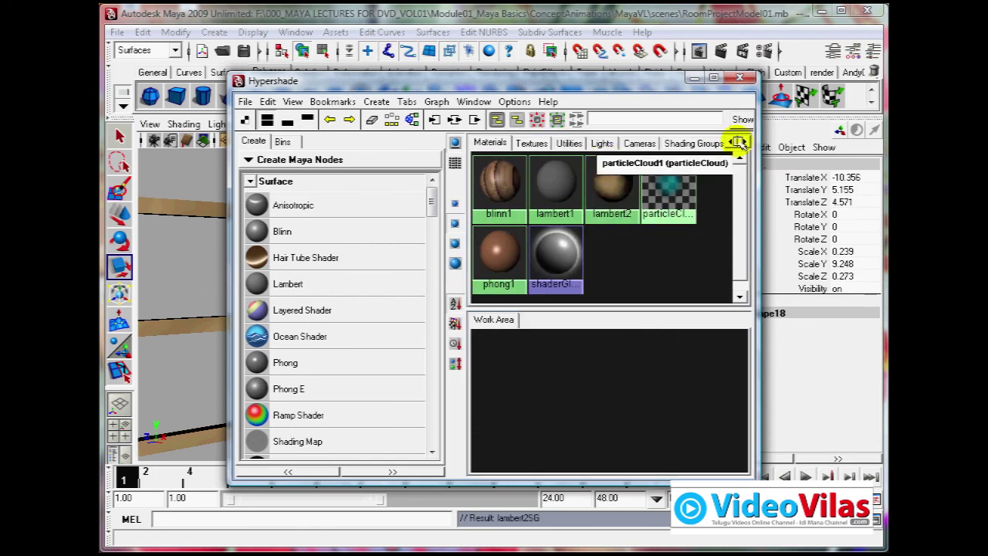
left_click_drag(656, 74, 563, 79)
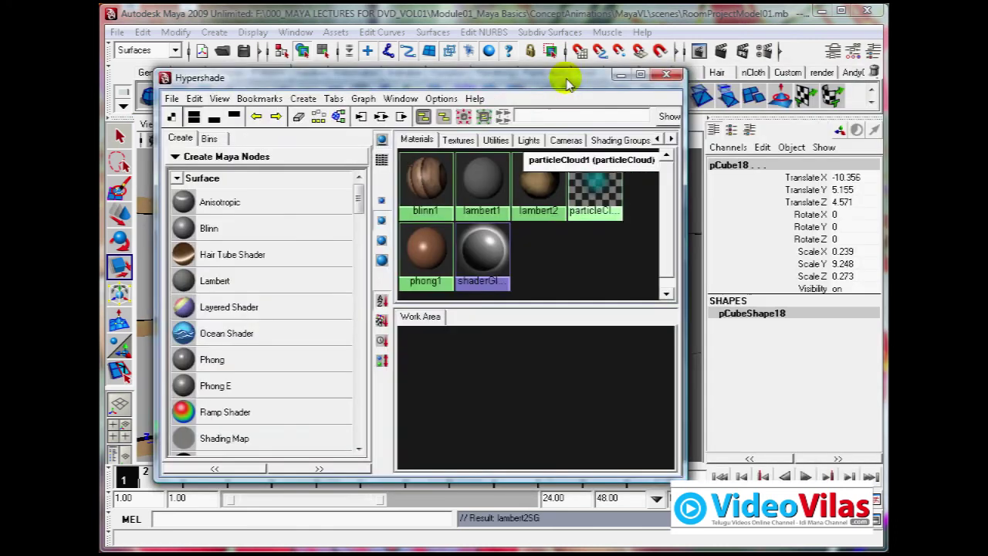
left_click(664, 74)
left_click(414, 312)
- Render the whole window together with the surrounding wall in the perspective view
scroll(470, 315, "down", 5)
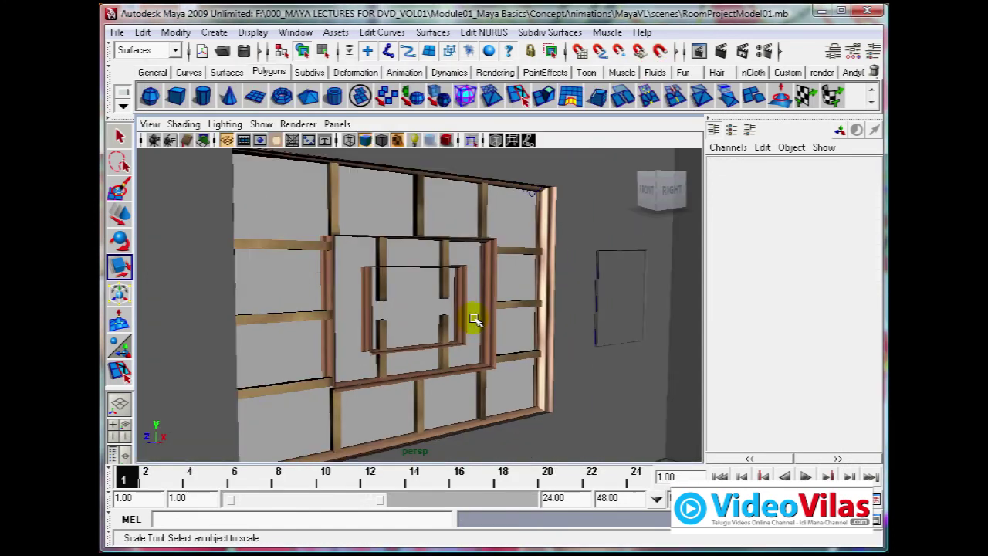
scroll(477, 319, "up", 3)
scroll(475, 310, "down", 5)
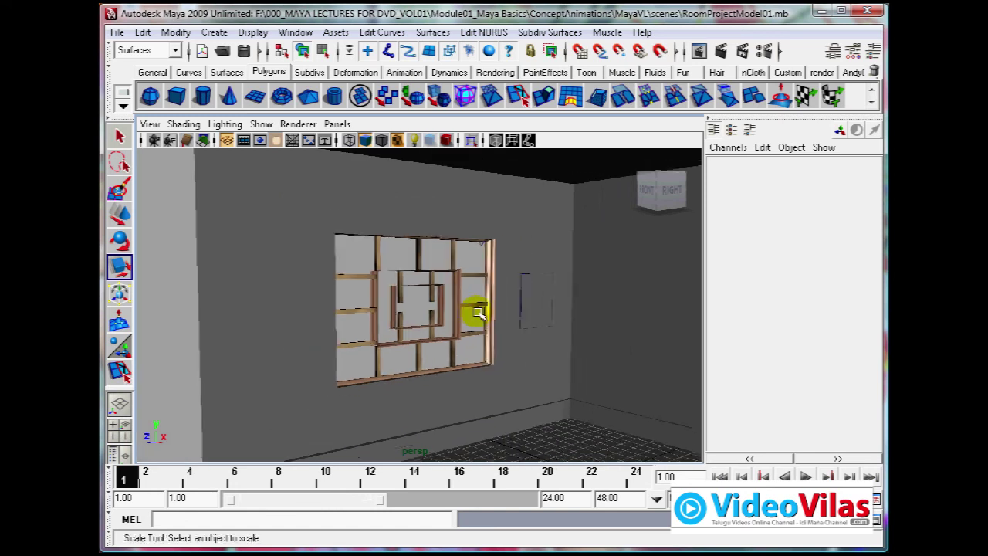
scroll(473, 304, "up", 5)
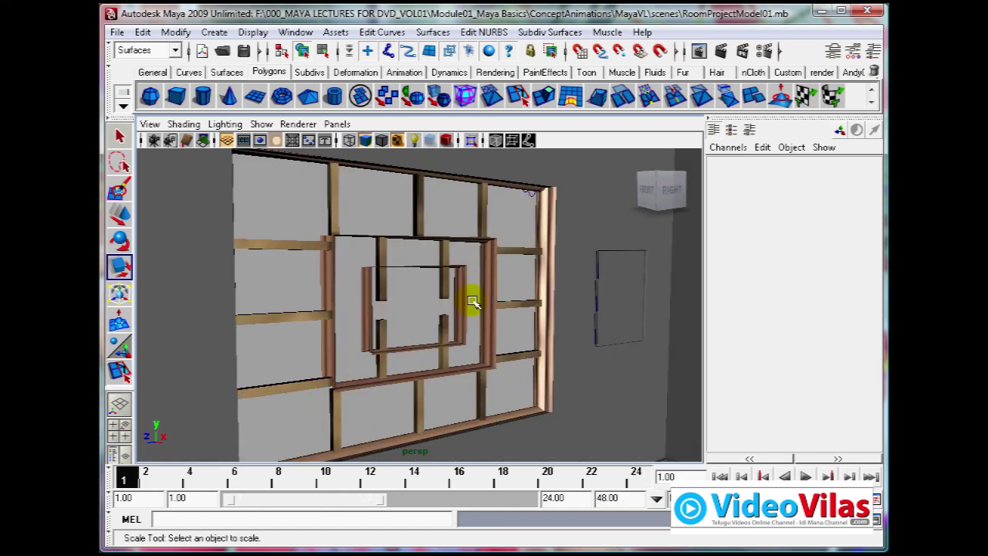
scroll(473, 301, "down", 4)
scroll(466, 296, "up", 4)
scroll(463, 298, "down", 3)
mouse_move(464, 298)
left_mouse_down("alt")
mouse_move(441, 303)
mouse_move(467, 309)
left_mouse_up("alt")
scroll(469, 309, "down", 4)
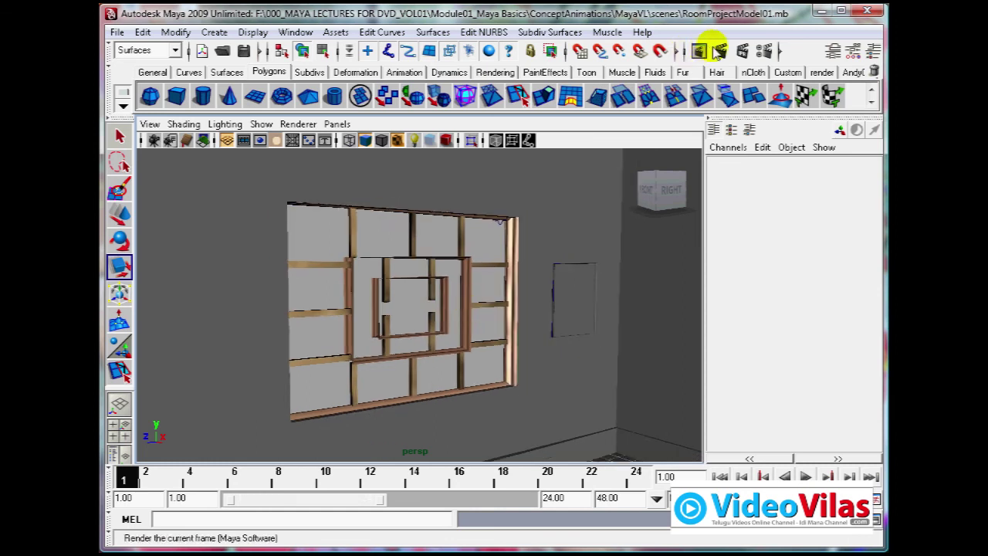
left_click(722, 52)
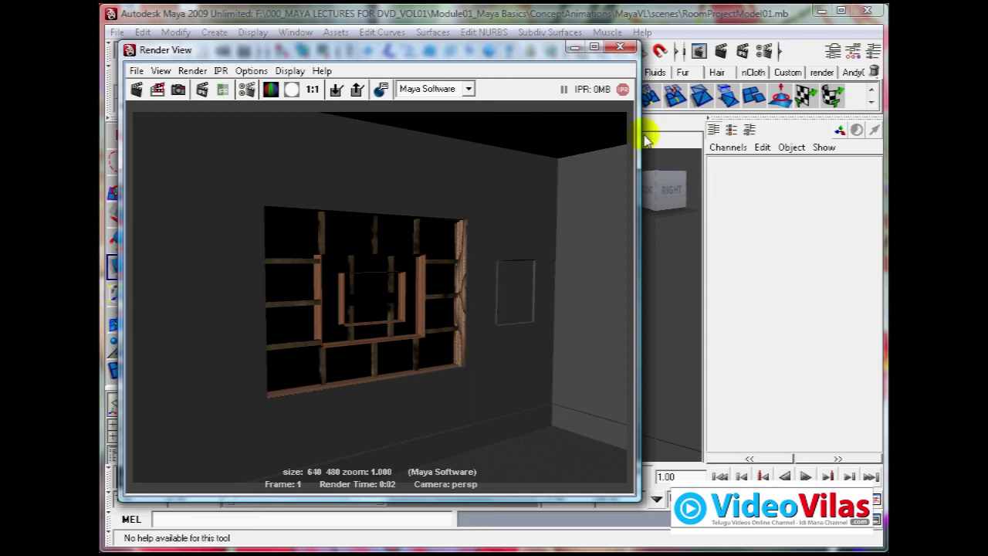
- Close the render and examine the window frames and bars up close in the perspective view
left_click_drag(548, 48, 683, 37)
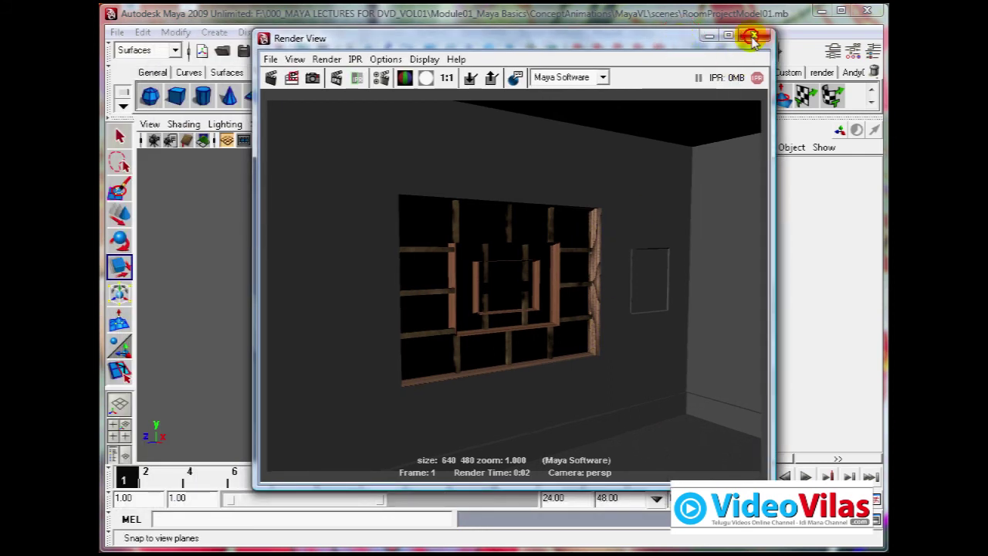
left_click(754, 36)
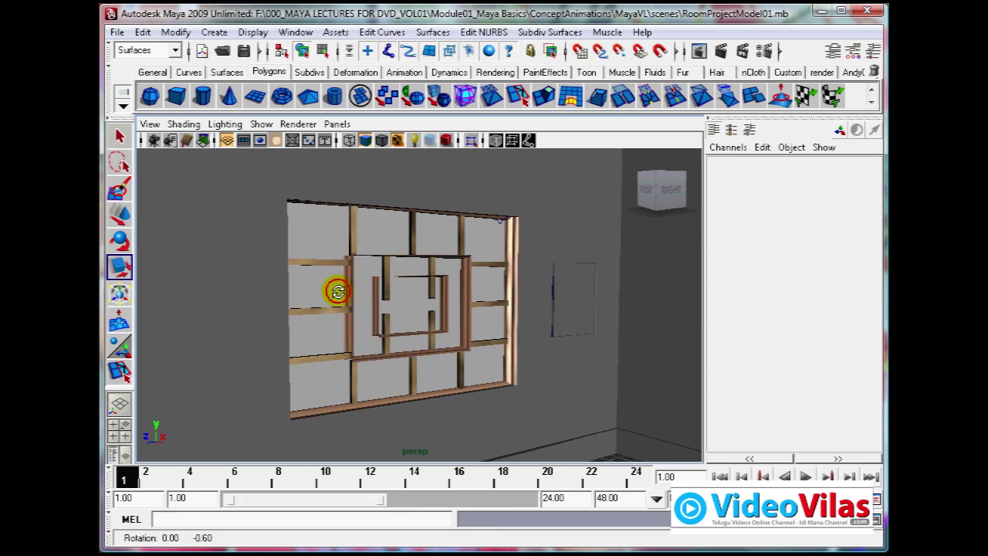
left_click_drag(345, 291, 345, 300, "alt")
right_click_drag(347, 298, 382, 285, "alt")
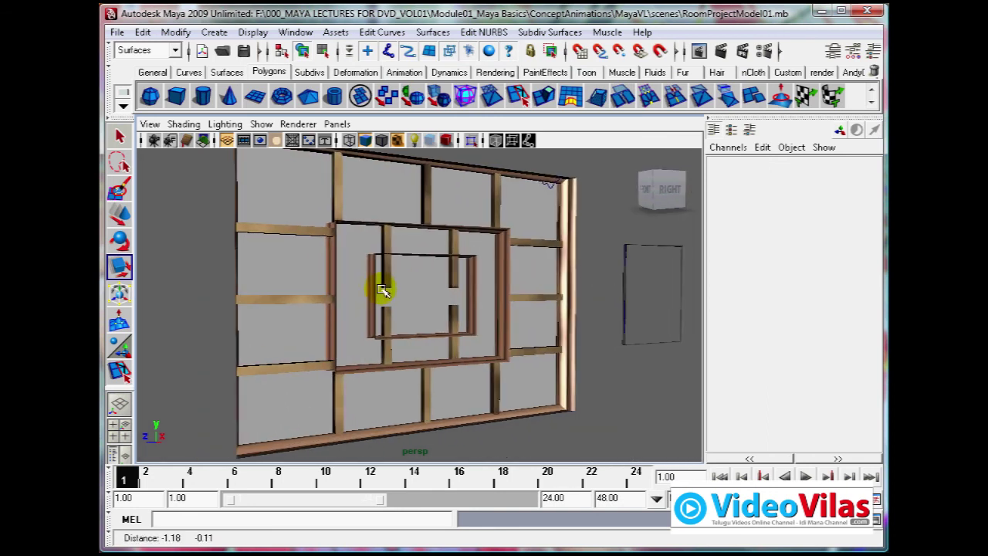
left_click_drag(360, 293, 363, 299, "alt")
right_click_drag(393, 280, 392, 271, "alt")
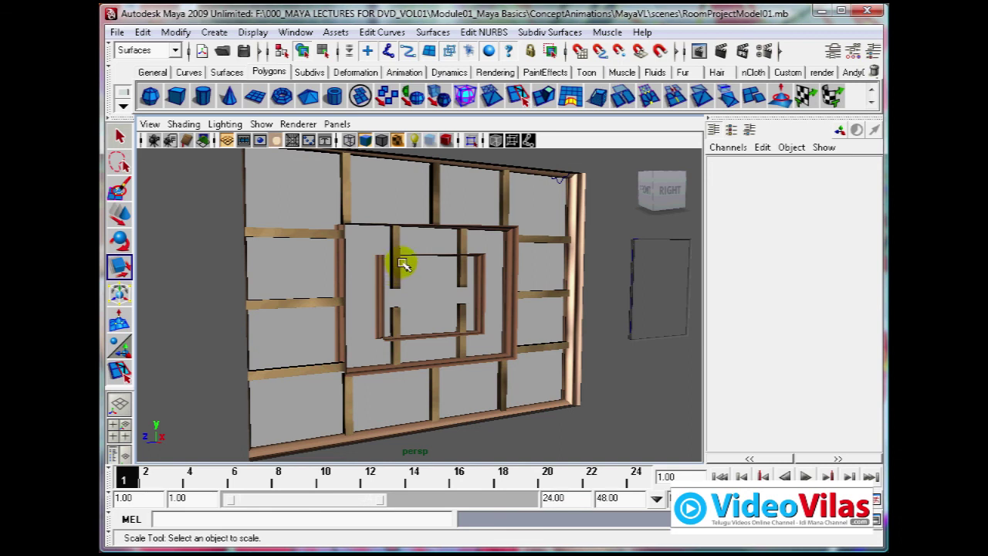
- Examine the window from farther back together with the surrounding walls, ceiling edge and floor of the room
right_click_drag(435, 307, 431, 309, "alt")
left_click_drag(430, 309, 456, 302, "alt")
right_click_drag(456, 302, 432, 308, "alt")
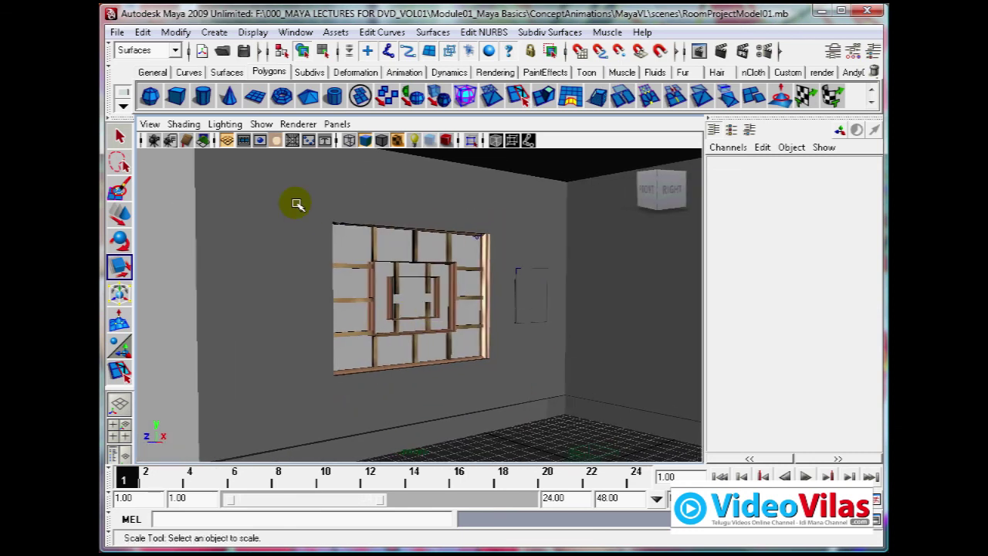
right_click_drag(509, 400, 494, 383, "alt")
mouse_move(470, 365)
left_mouse_down("alt")
mouse_move(382, 351)
mouse_move(469, 353)
left_mouse_up("alt")
right_click_drag(514, 346, 441, 331, "alt")
left_click_drag(441, 331, 444, 334, "alt")
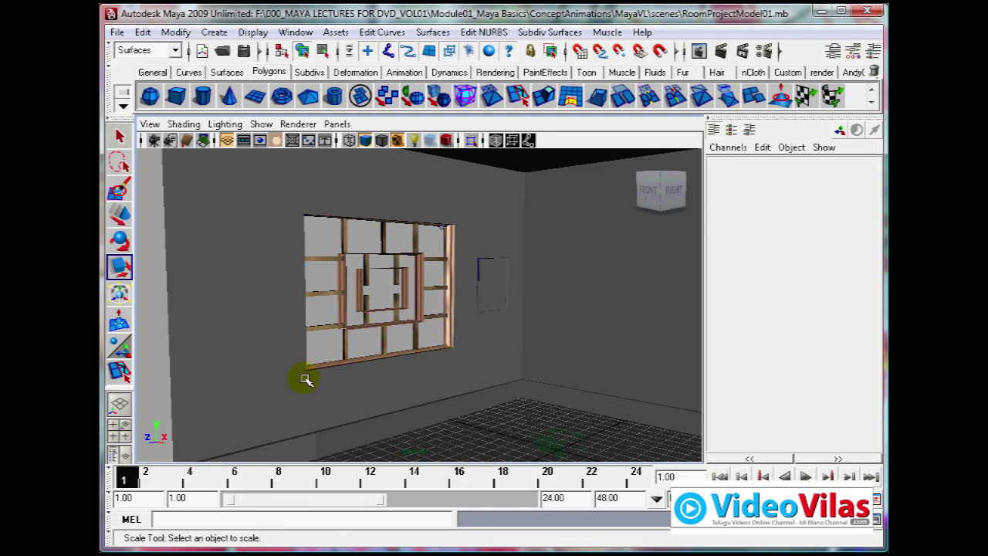